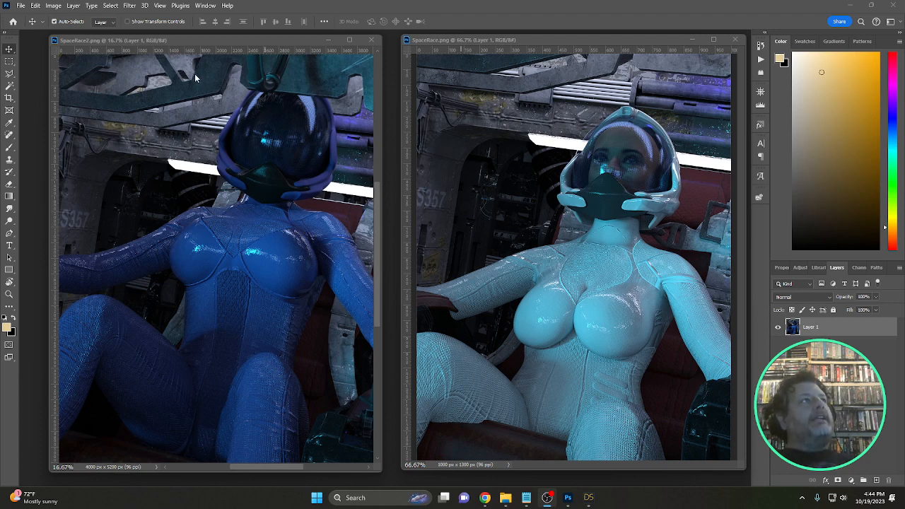
# Step: Compare the SpaceRace2.png and SpaceRace.png renders side by side, and switch to DAZ Studio
pyautogui.click(197, 39)
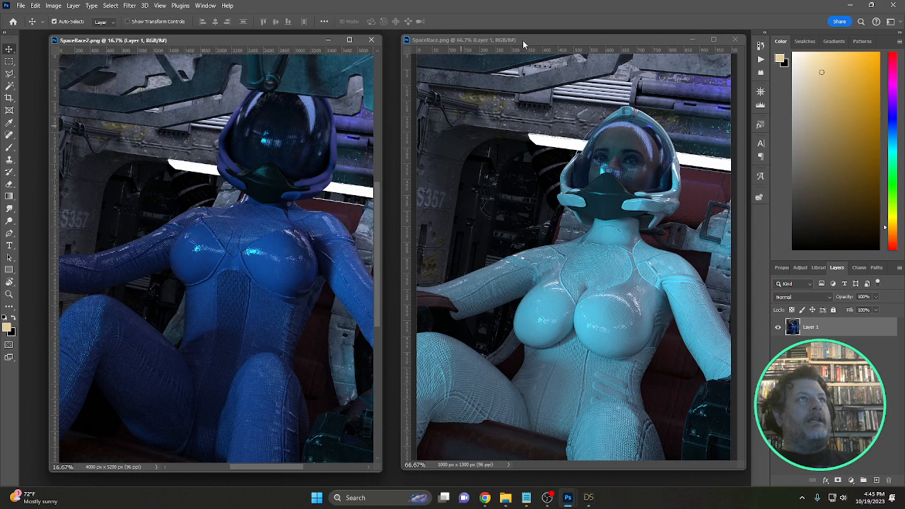
pyautogui.moveTo(523, 40); pyautogui.dragTo(517, 39)
pyautogui.moveTo(287, 42); pyautogui.dragTo(284, 43)
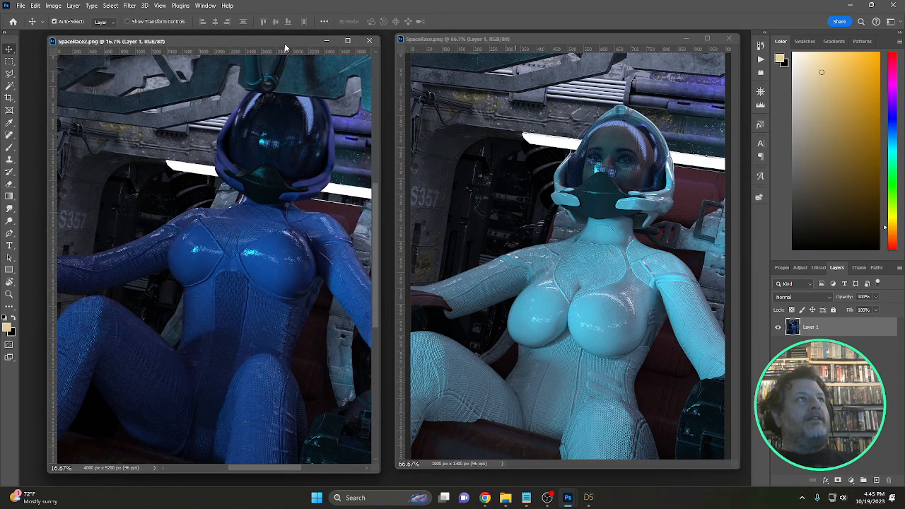
pyautogui.moveTo(591, 498)
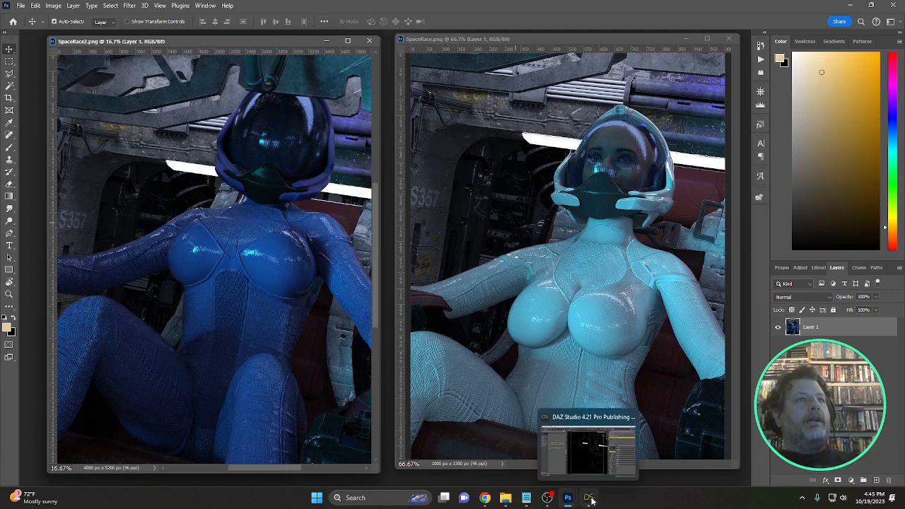
pyautogui.click(589, 457)
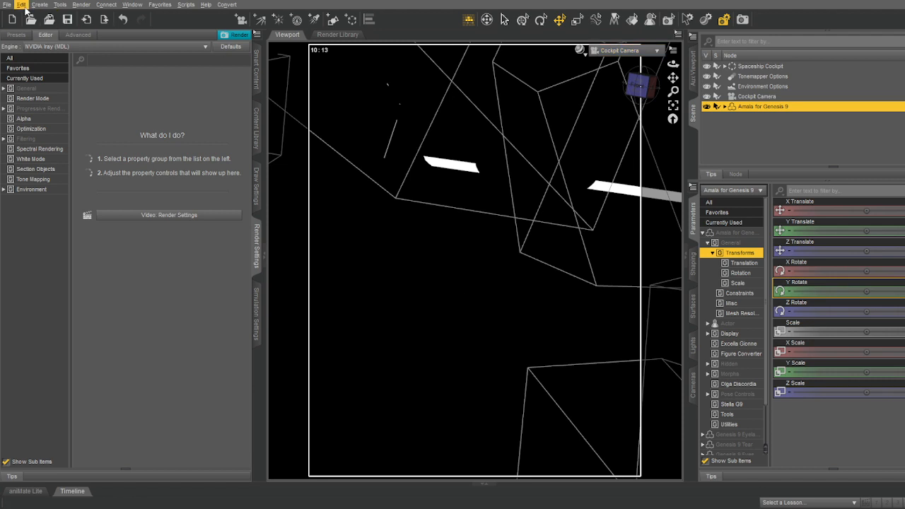
pyautogui.click(121, 54)
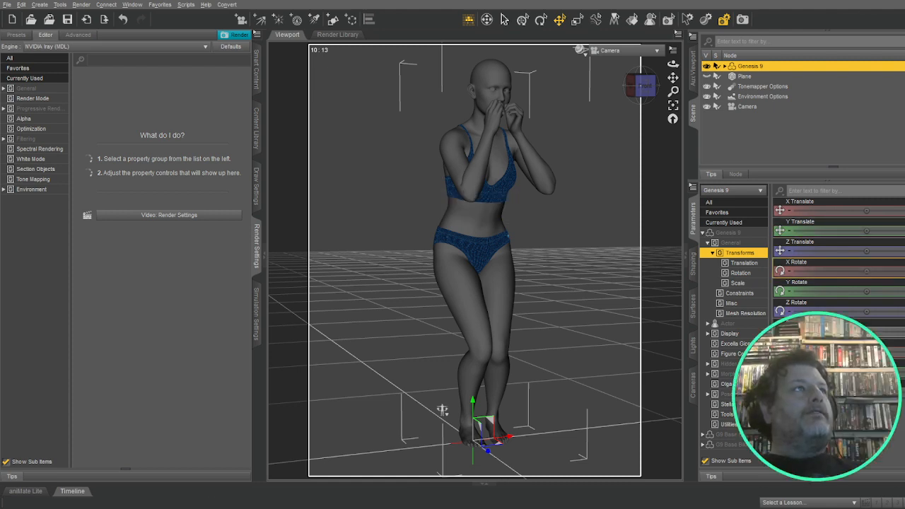
# Step: Browse the content library to the Genesis 9 Fearful Poses folder inside the Fearful Poses product's People folder
pyautogui.click(257, 128)
pyautogui.scroll(-8, 133, 240)
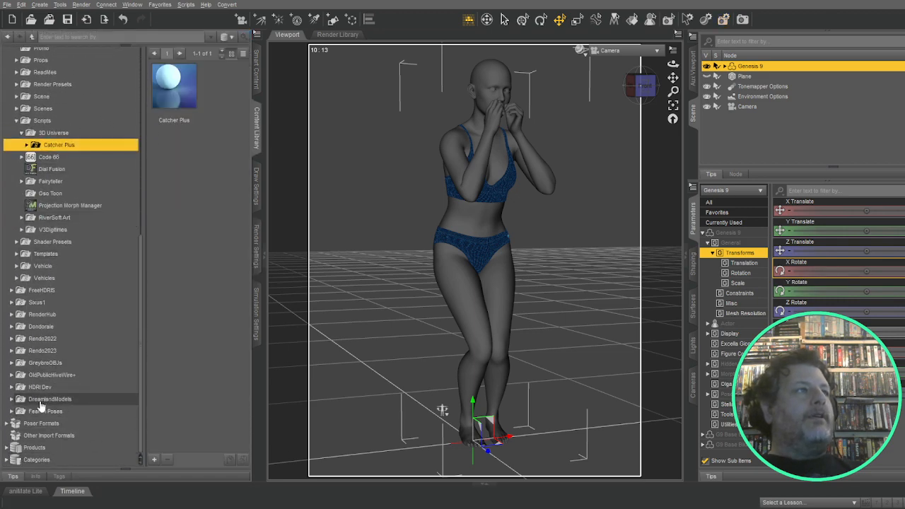
pyautogui.click(11, 411)
pyautogui.click(42, 435)
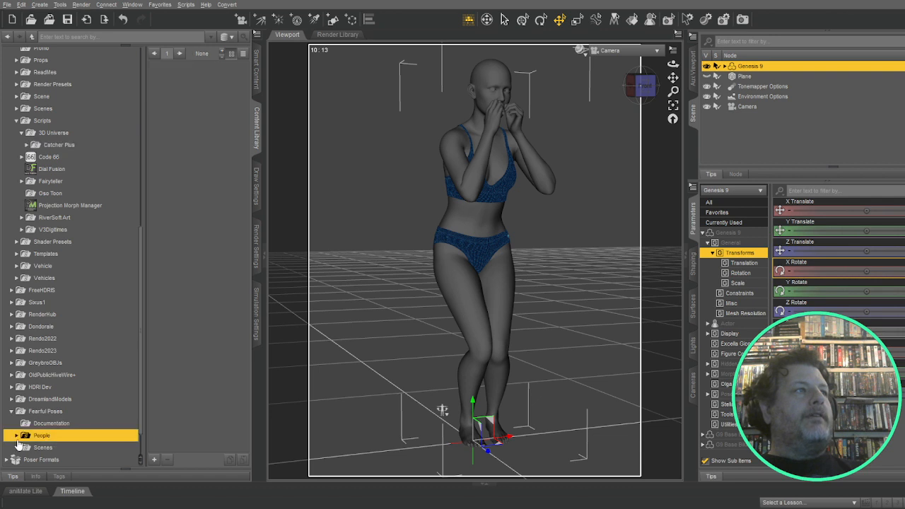
pyautogui.click(16, 435)
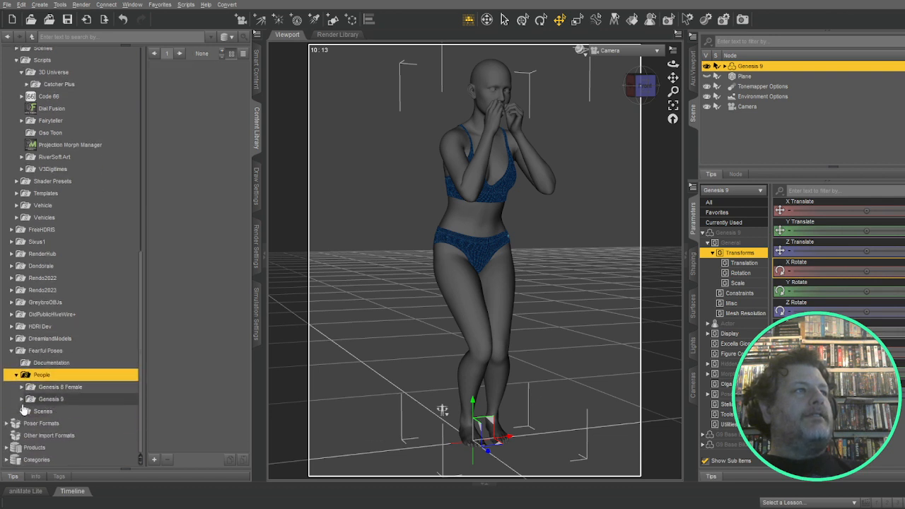
pyautogui.click(22, 399)
pyautogui.click(54, 413)
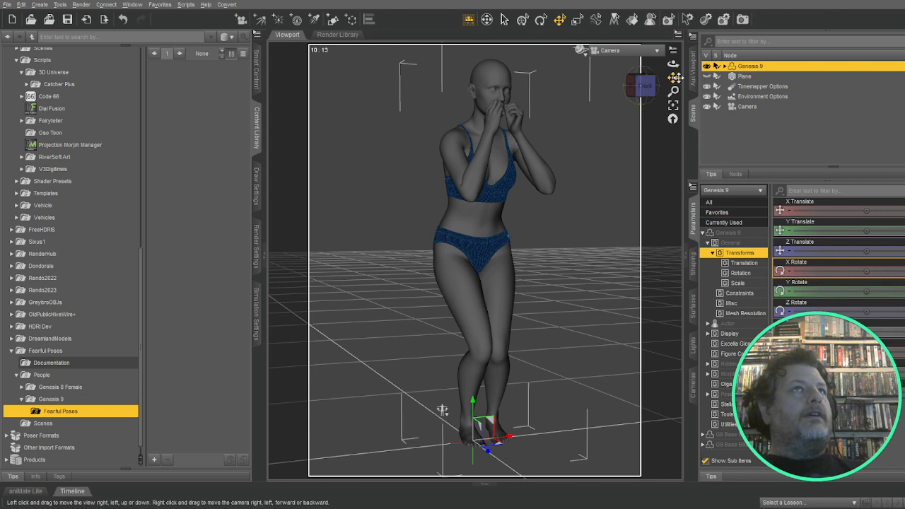
# Step: Show the ground plane and look at the figure from underneath in Perspective View
pyautogui.moveTo(674, 77); pyautogui.dragTo(667, 77)
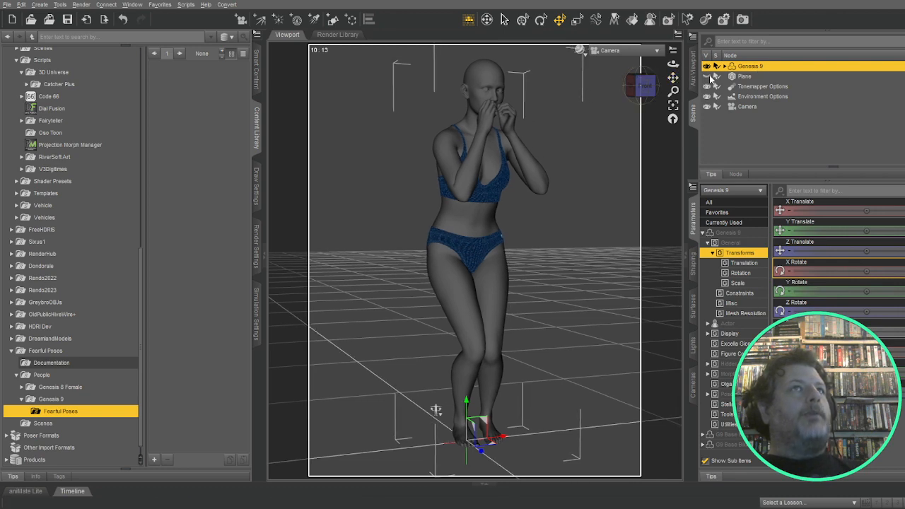
pyautogui.click(631, 51)
pyautogui.click(632, 62)
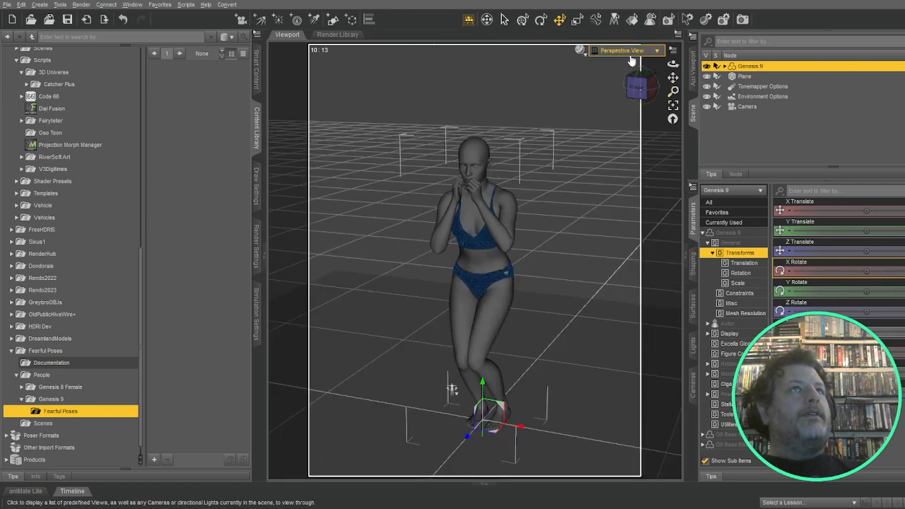
pyautogui.moveTo(637, 95); pyautogui.dragTo(637, 58)
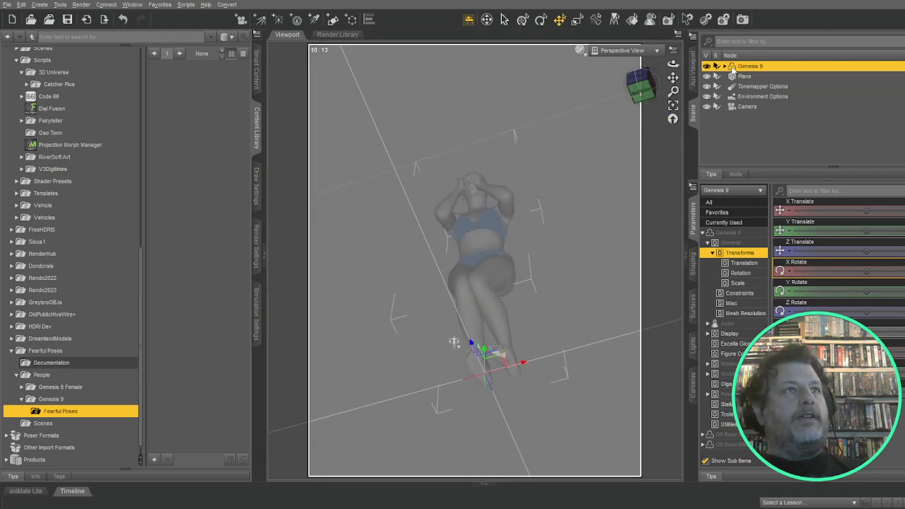
# Step: Lower the Genesis 9 hip slightly along Y until the feet meet the plane, and adjust the right foot's Bend
pyautogui.click(725, 66)
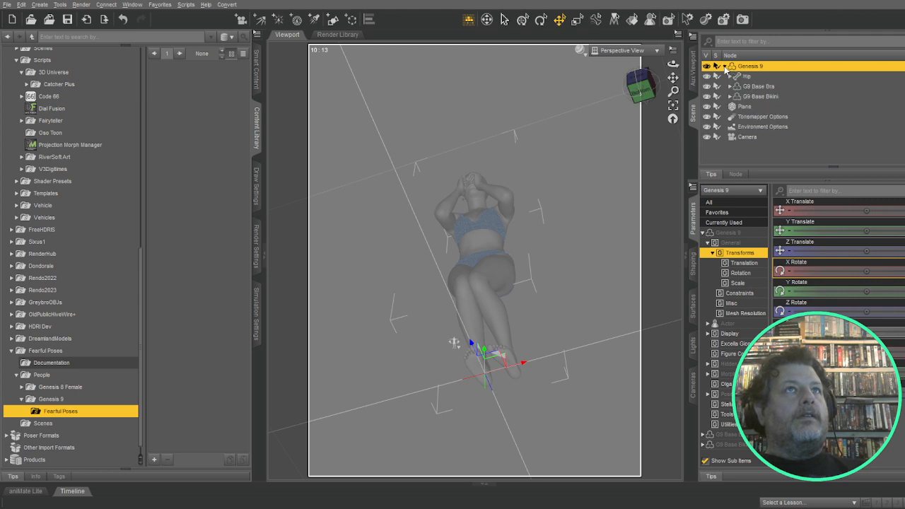
pyautogui.click(746, 77)
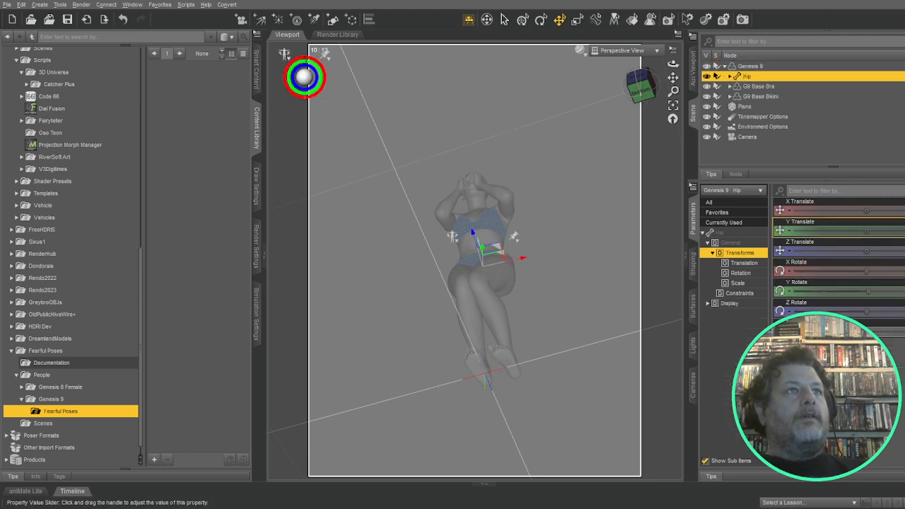
pyautogui.moveTo(862, 230); pyautogui.dragTo(858, 231)
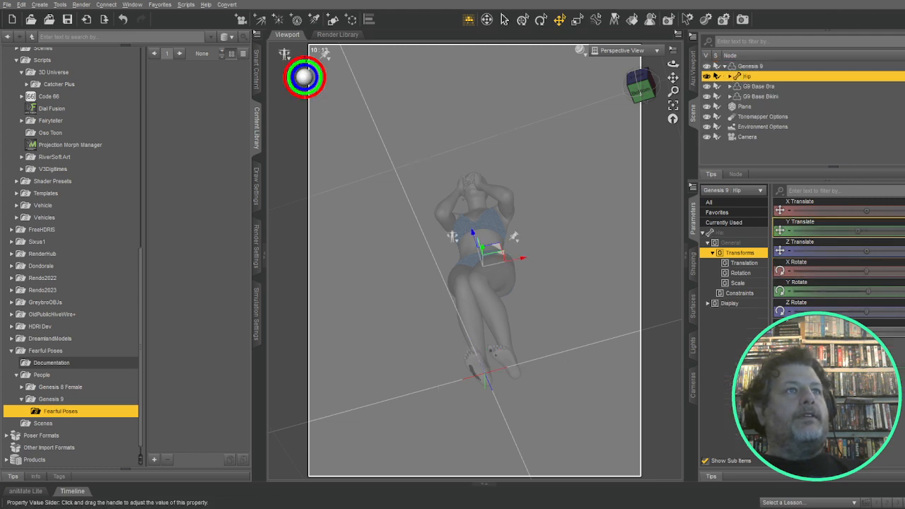
pyautogui.click(472, 378)
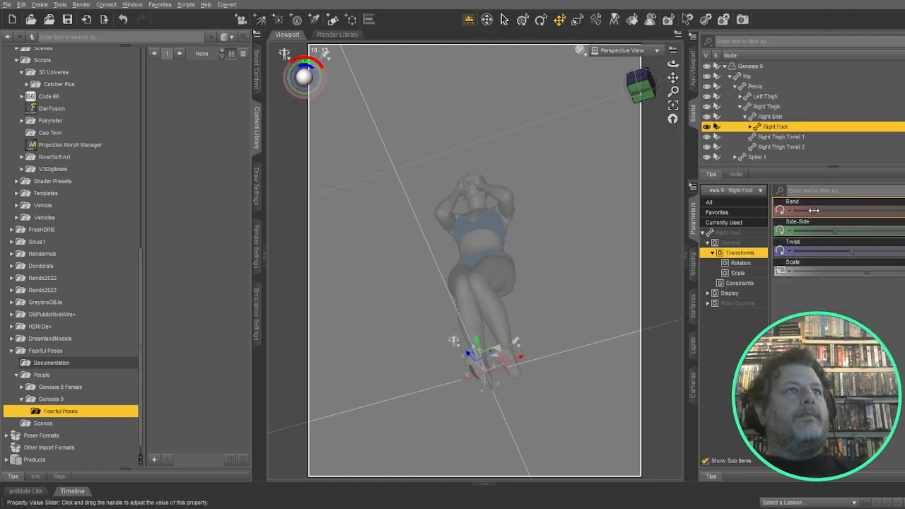
pyautogui.moveTo(817, 210); pyautogui.dragTo(817, 210)
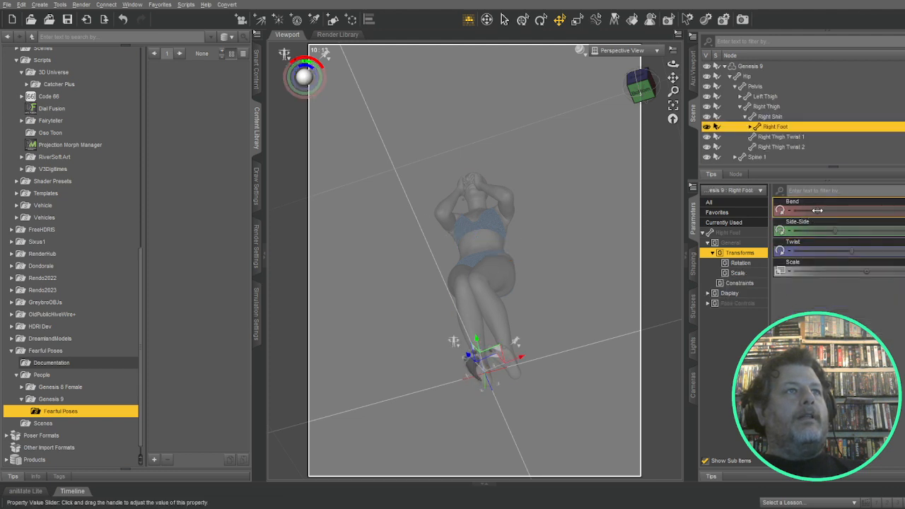
# Step: Lower the hip's Y Translate slightly again, and adjust the left foot's Bend and Twist to flatten it against the plane
pyautogui.click(747, 76)
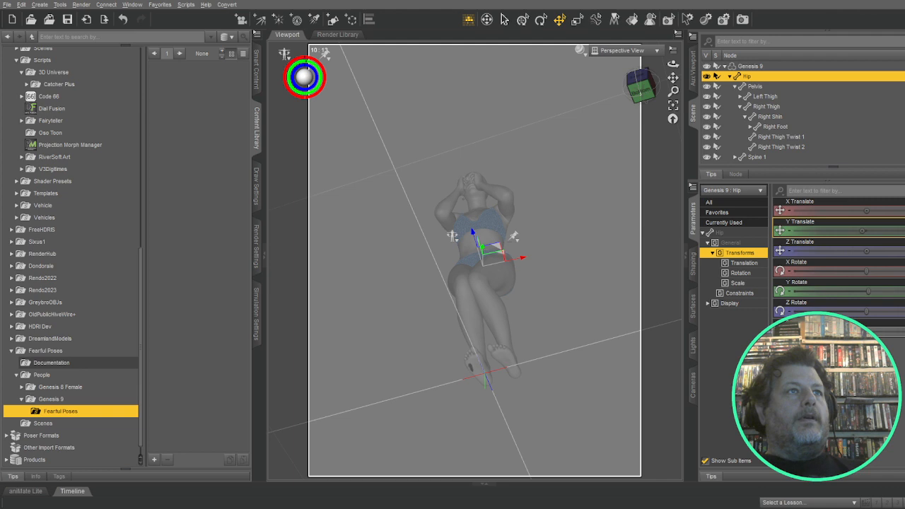
pyautogui.moveTo(862, 230); pyautogui.dragTo(855, 231)
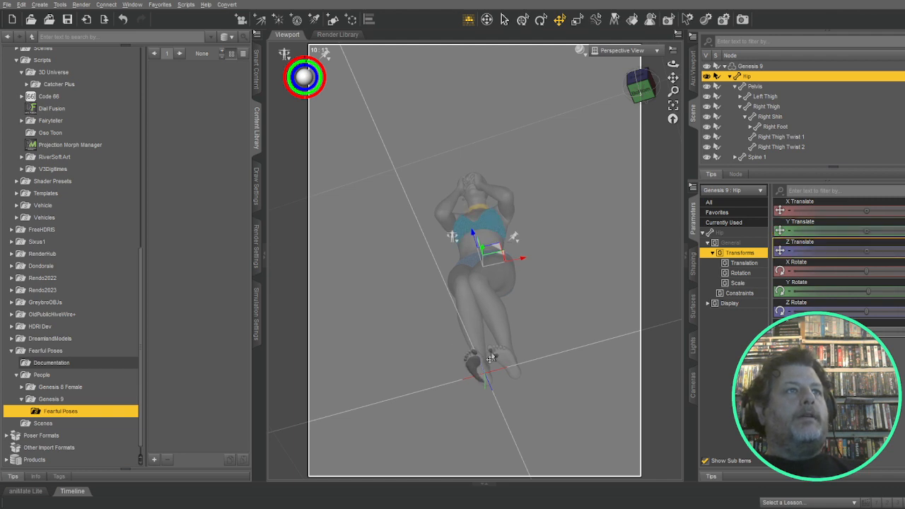
pyautogui.click(491, 359)
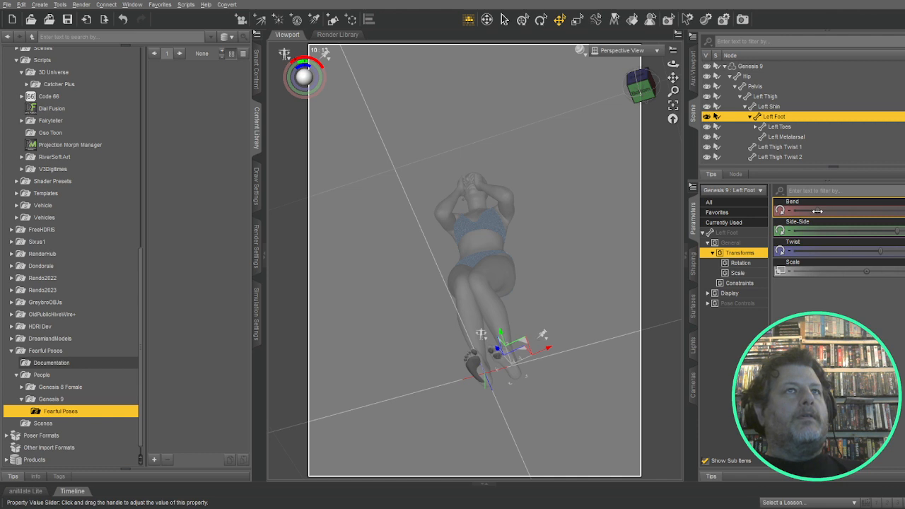
pyautogui.moveTo(880, 253); pyautogui.dragTo(869, 253)
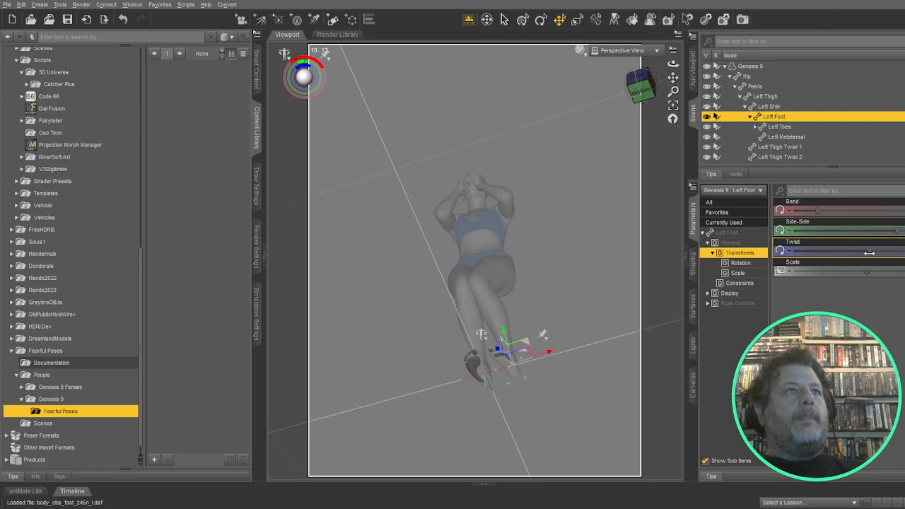
# Step: Raise the hip's Y Translate slightly, and refine the right foot's Bend and Twist against the plane
pyautogui.click(747, 75)
pyautogui.moveTo(867, 231); pyautogui.dragTo(875, 231)
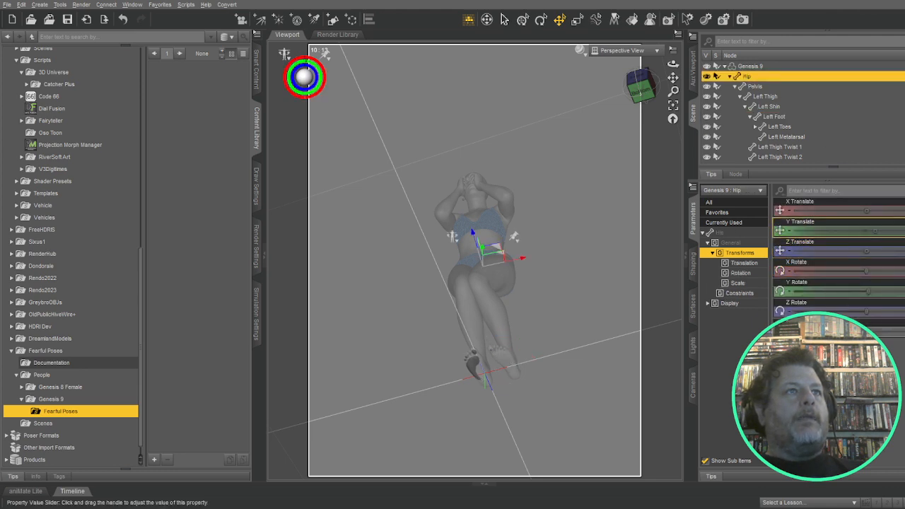
pyautogui.click(477, 369)
pyautogui.moveTo(847, 213); pyautogui.dragTo(814, 211)
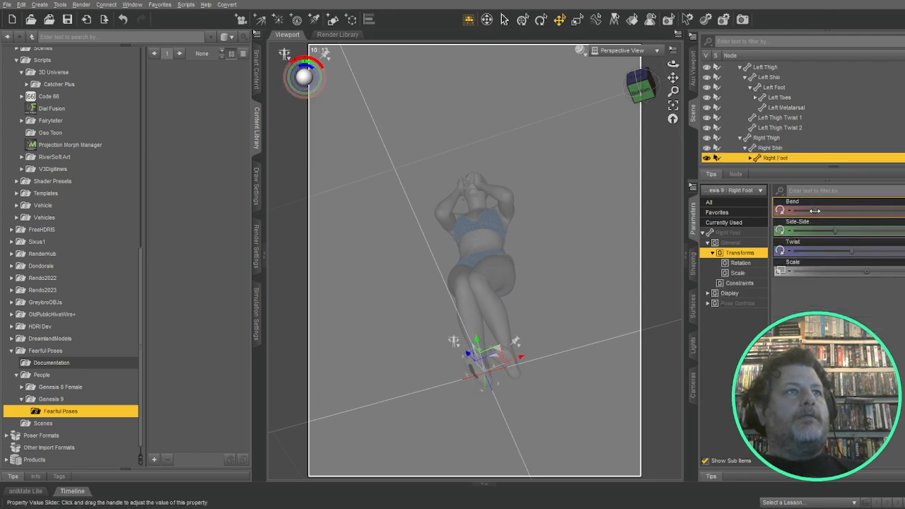
pyautogui.moveTo(852, 252); pyautogui.dragTo(843, 252)
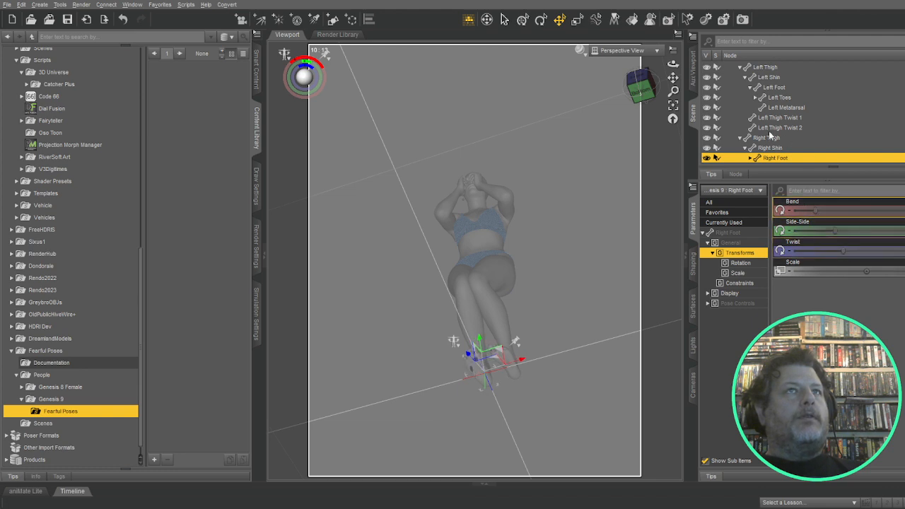
# Step: Bake the Genesis 9 figure's pose controls to transforms recursively from the root, for X, Y and Z rotation only
pyautogui.scroll(3, 773, 68)
pyautogui.click(751, 67)
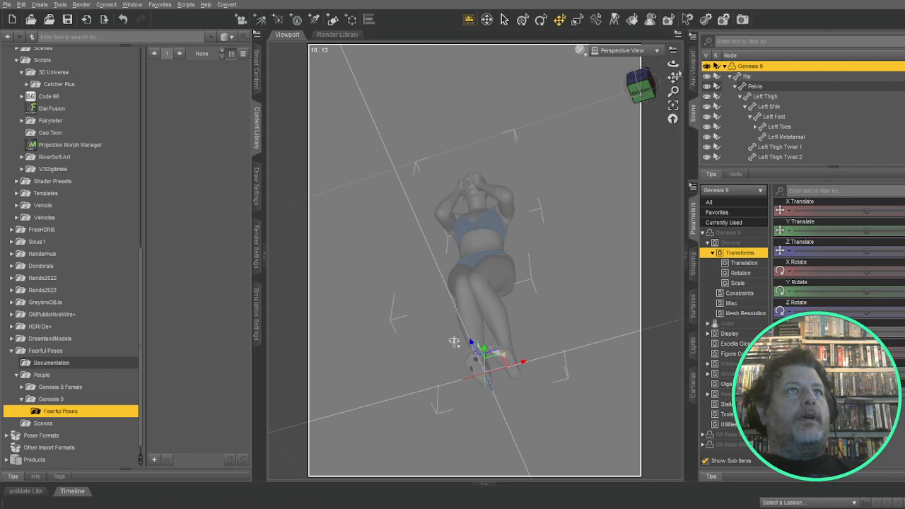
pyautogui.moveTo(454, 363); pyautogui.dragTo(441, 381, button='middle')
pyautogui.moveTo(672, 92); pyautogui.dragTo(672, 44)
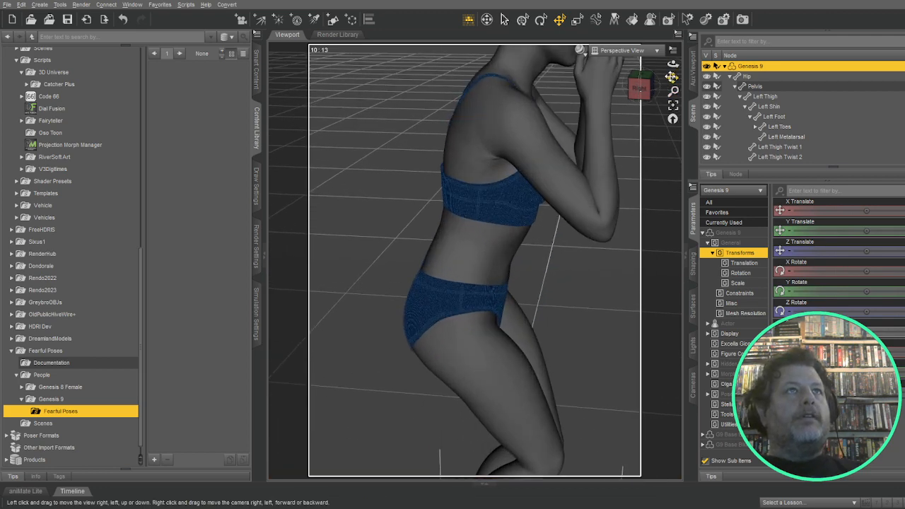
pyautogui.moveTo(673, 77); pyautogui.dragTo(610, 218)
pyautogui.moveTo(639, 90)
pyautogui.mouseDown()
pyautogui.moveTo(662, 107)
pyautogui.moveTo(619, 96)
pyautogui.moveTo(650, 92)
pyautogui.mouseUp()
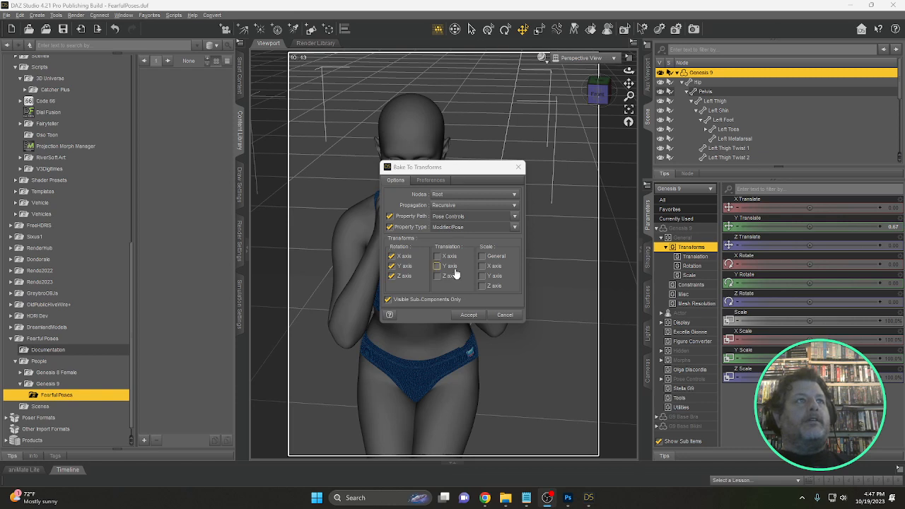
pyautogui.click(469, 315)
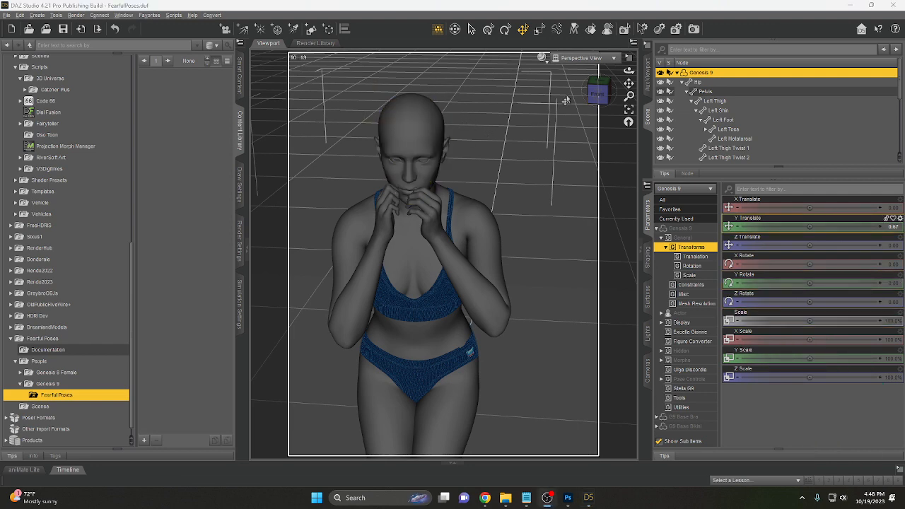
# Step: Frame the figure's face and hands from the front, and set the Left Pinky 1 joint's Bend to about -83.42
pyautogui.moveTo(598, 95); pyautogui.dragTo(628, 124)
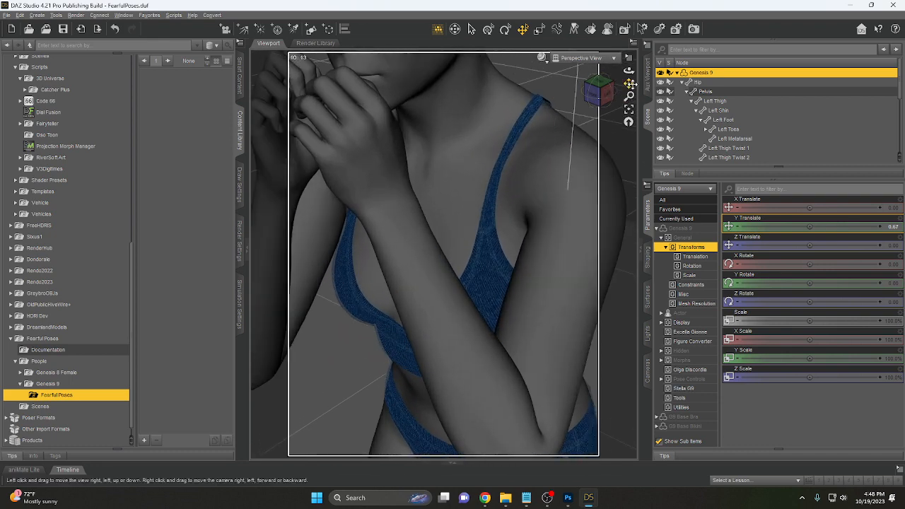
pyautogui.moveTo(629, 83); pyautogui.dragTo(638, 135)
pyautogui.moveTo(602, 99)
pyautogui.mouseDown()
pyautogui.moveTo(611, 101)
pyautogui.moveTo(600, 99)
pyautogui.mouseUp()
pyautogui.click(598, 94)
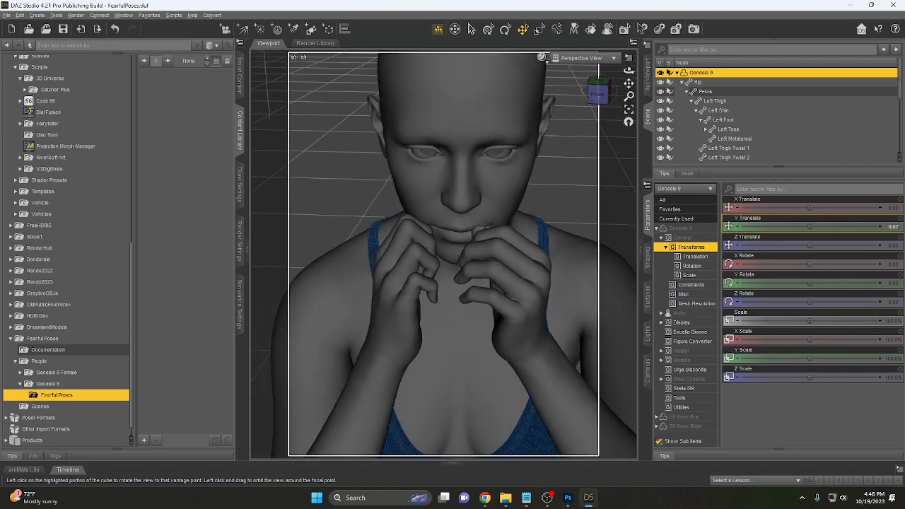
pyautogui.click(510, 307)
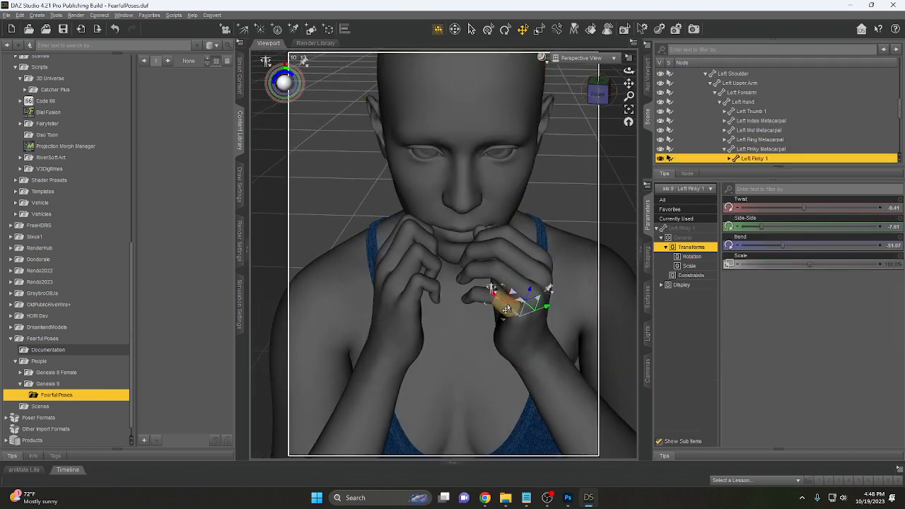
pyautogui.moveTo(787, 245); pyautogui.dragTo(752, 245)
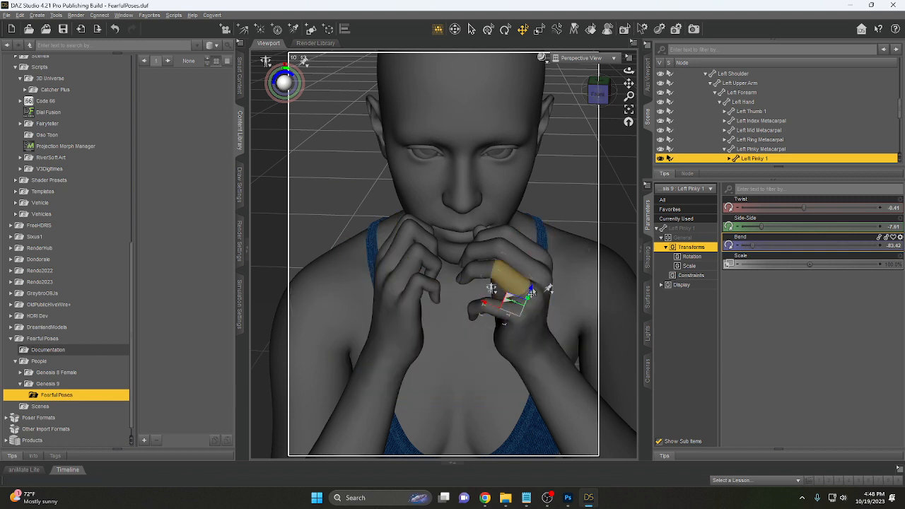
# Step: Curl the left ring finger by setting Left Ring 1's Bend to about -71.34 and Left Ring 2's Bend to about -70.47
pyautogui.click(504, 264)
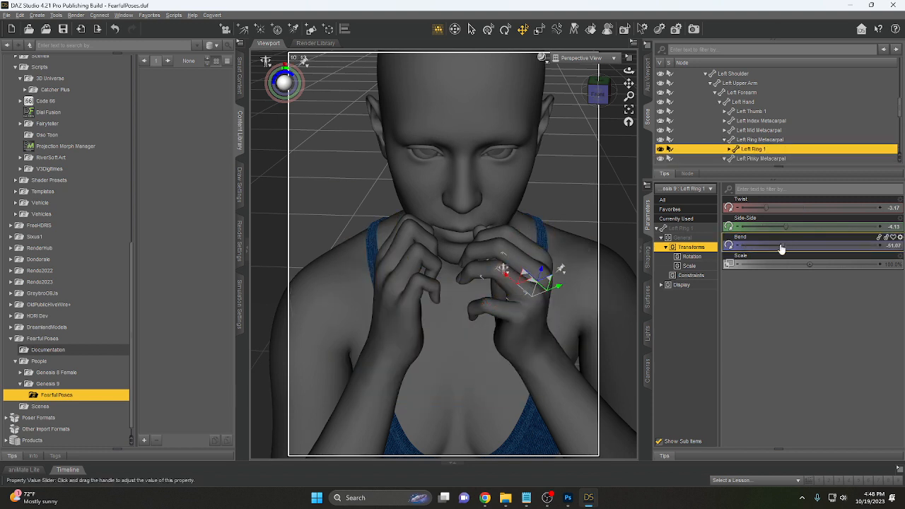
pyautogui.moveTo(782, 246); pyautogui.dragTo(762, 246)
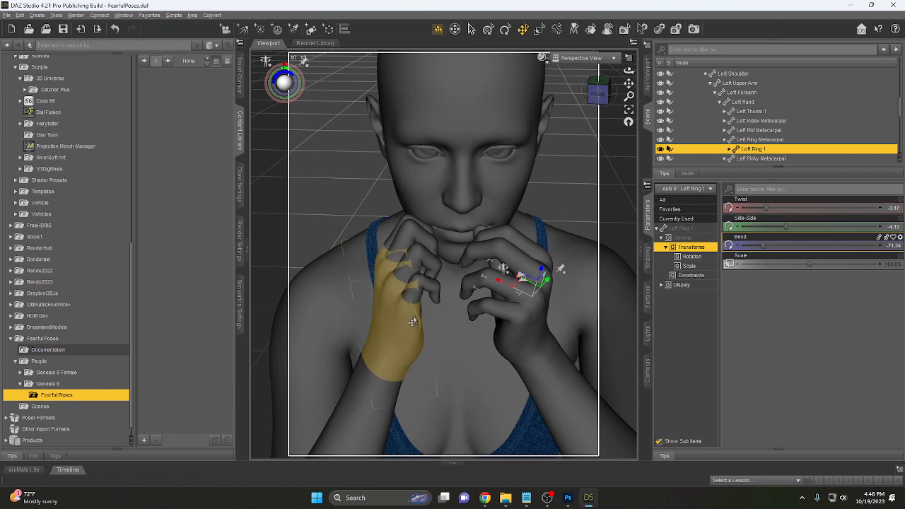
pyautogui.click(475, 286)
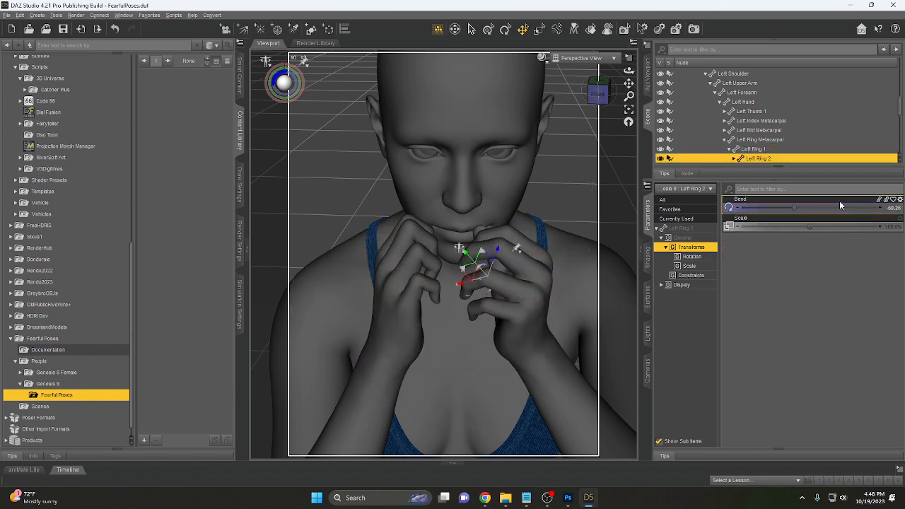
pyautogui.moveTo(797, 208); pyautogui.dragTo(785, 208)
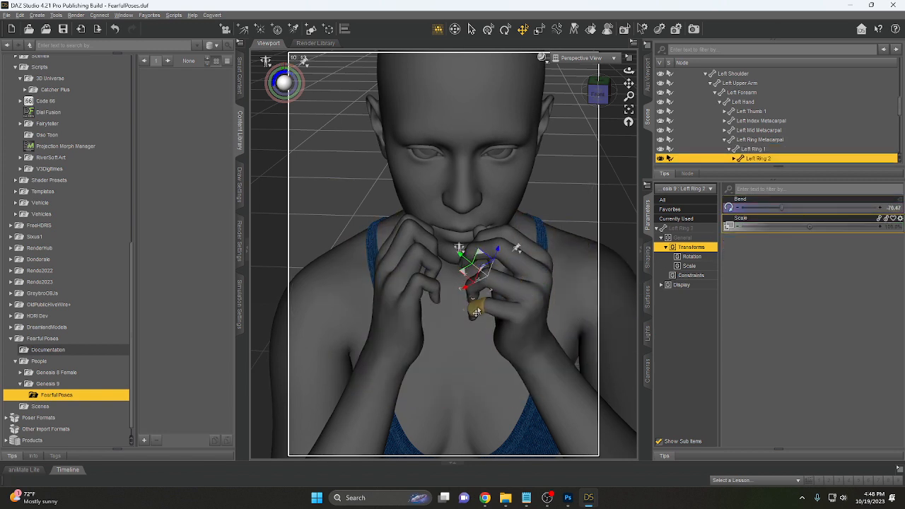
# Step: Set Left Pinky 2's Bend to about -63.46 and Left Mid 2's Bend to about -79
pyautogui.click(473, 315)
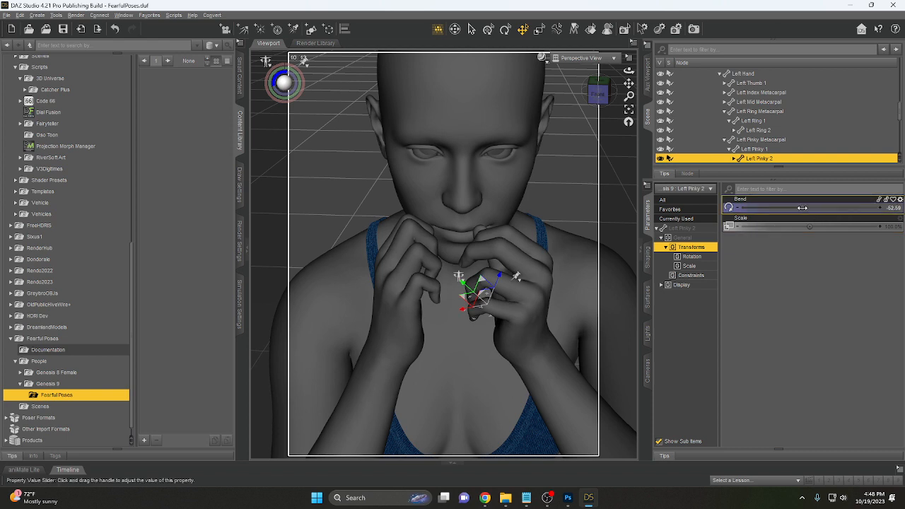
pyautogui.moveTo(803, 208); pyautogui.dragTo(789, 209)
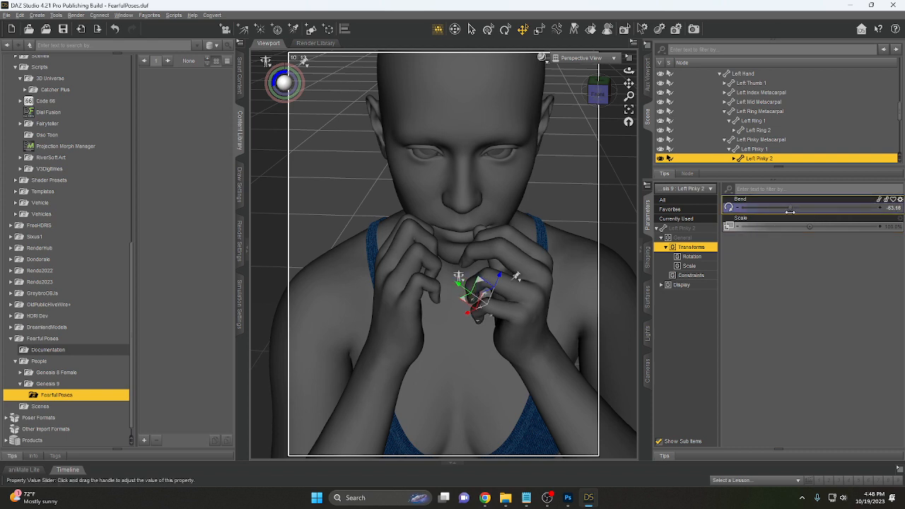
pyautogui.click(514, 262)
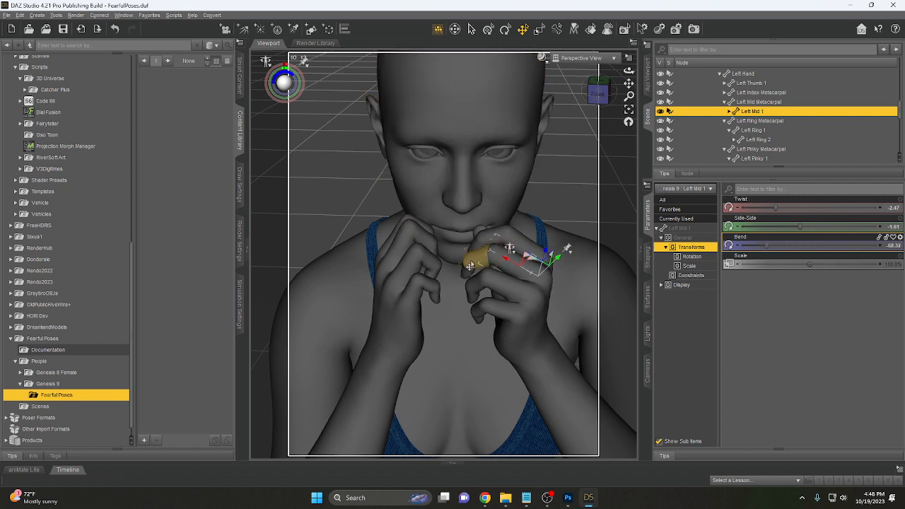
pyautogui.click(518, 259)
pyautogui.moveTo(793, 209); pyautogui.dragTo(770, 209)
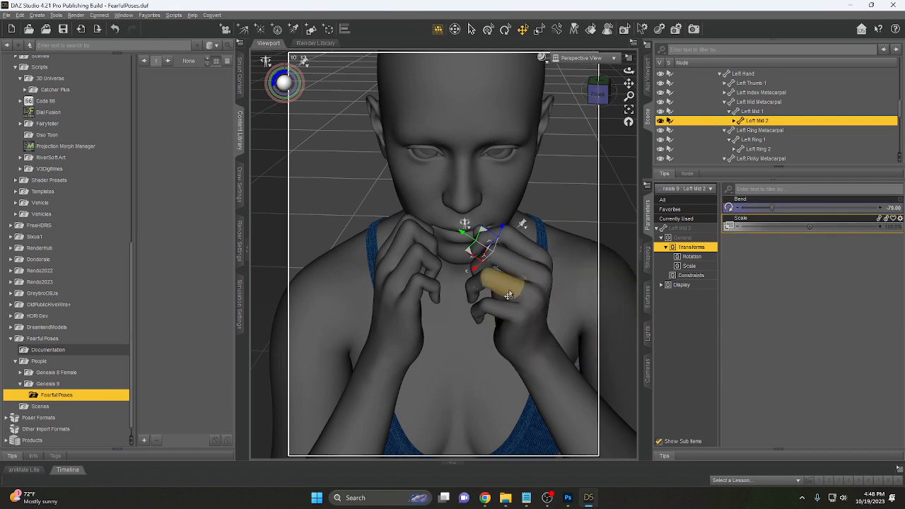
# Step: Bend Left Ring 2 further to about -83, and set Left Index 2's Bend to about -63.56
pyautogui.click(480, 294)
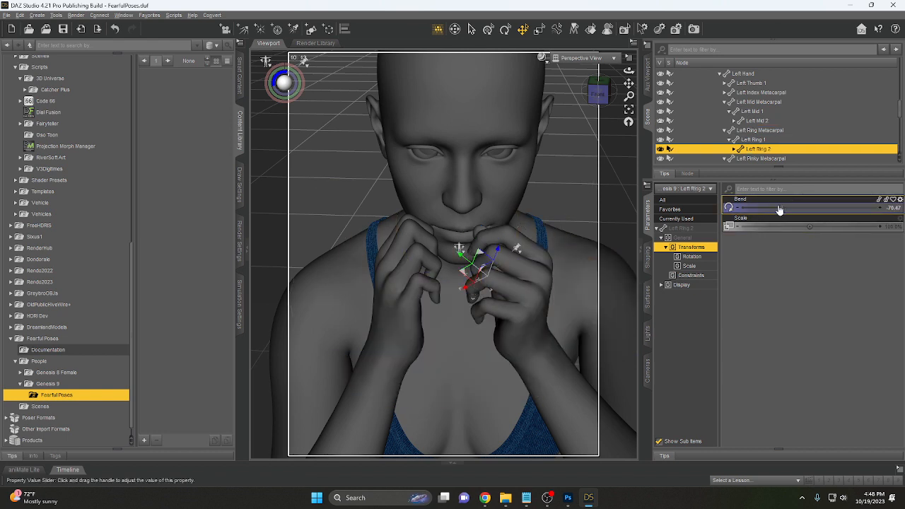
pyautogui.moveTo(774, 207); pyautogui.dragTo(767, 207)
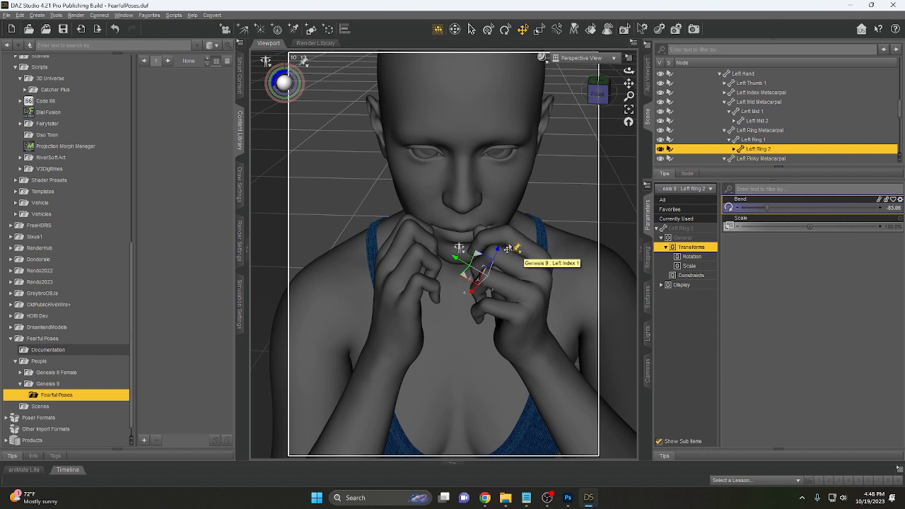
pyautogui.click(527, 256)
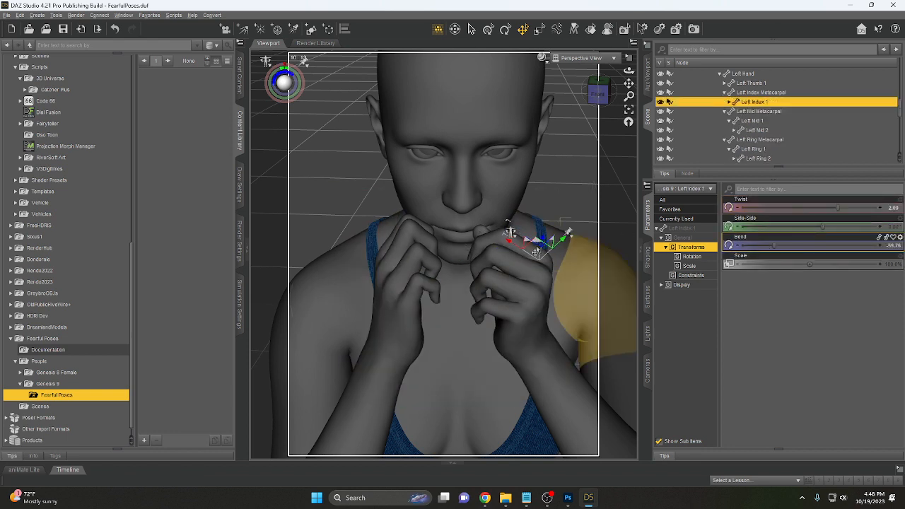
pyautogui.click(482, 249)
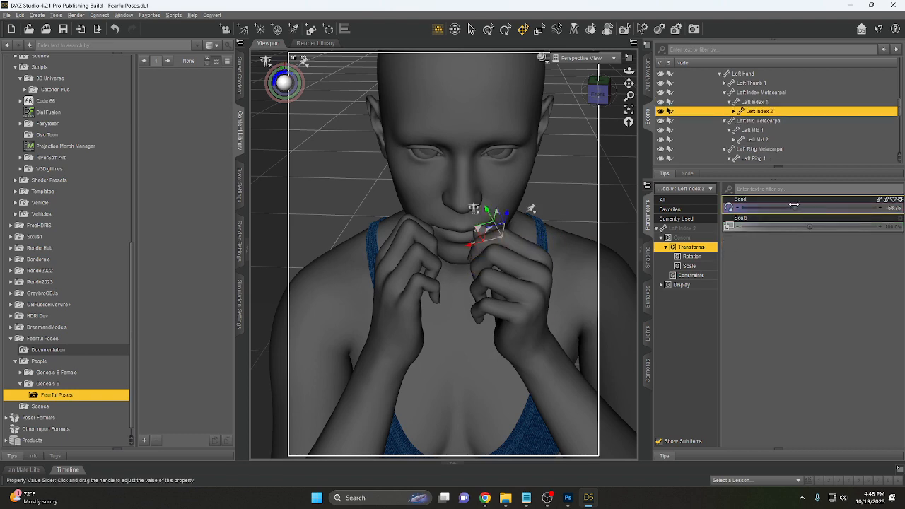
pyautogui.moveTo(795, 205); pyautogui.dragTo(789, 207)
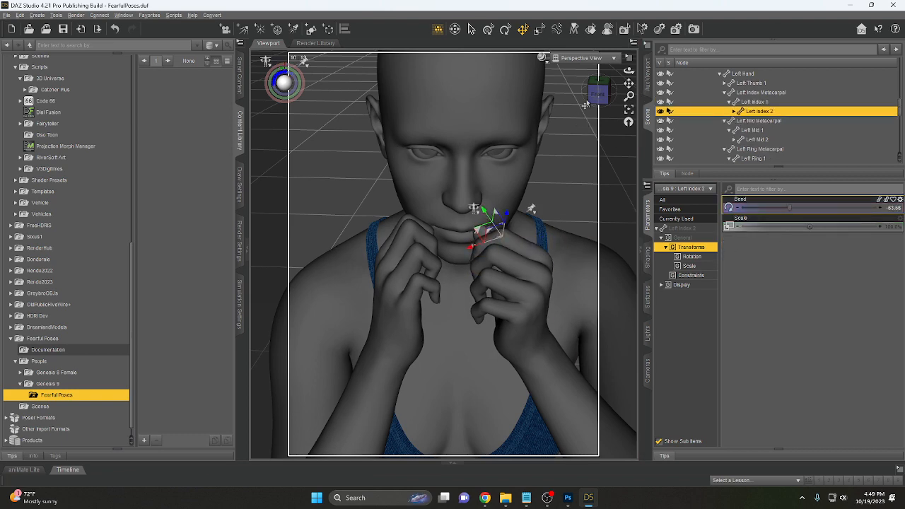
# Step: From the figure's right side, set Right Thumb 2's Bend to about -16.91 and the Right Hand's Side-Side to about 0.0069
pyautogui.moveTo(603, 92); pyautogui.dragTo(630, 87)
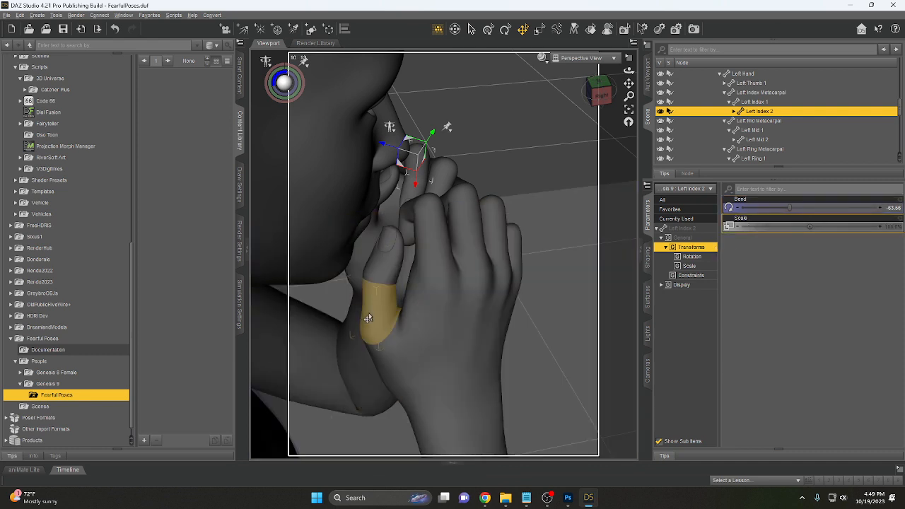
pyautogui.click(368, 318)
pyautogui.moveTo(824, 212); pyautogui.dragTo(819, 208)
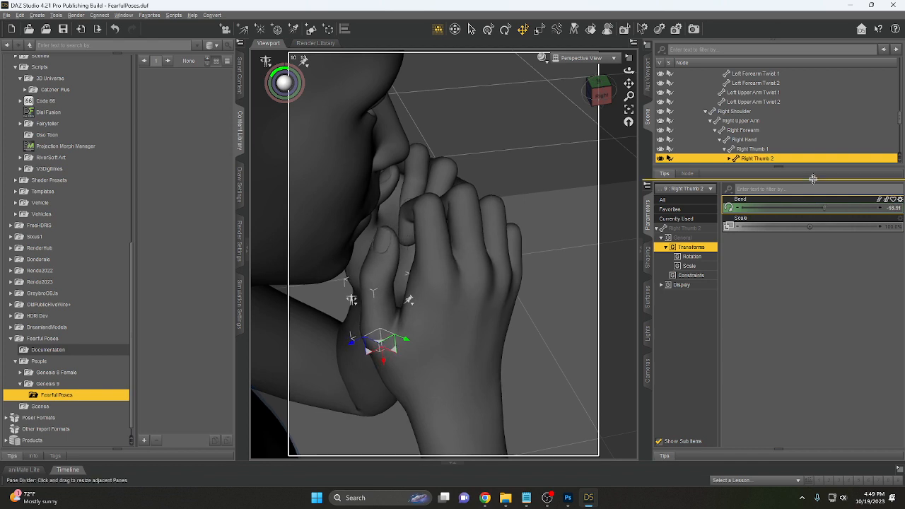
pyautogui.click(745, 142)
pyautogui.moveTo(809, 227); pyautogui.dragTo(811, 227)
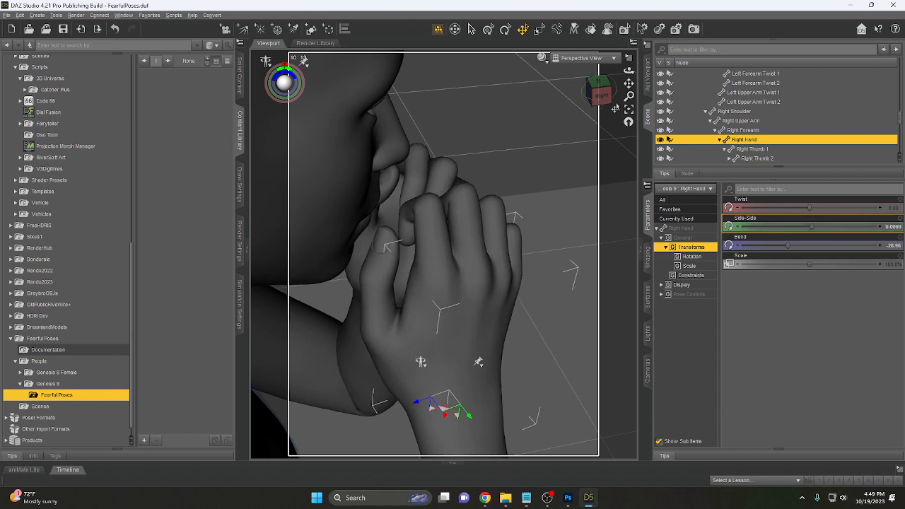
# Step: From the front, adjust the Bend of the right index finger's outer joint and set Right Index 1's Bend to about 16.46
pyautogui.moveTo(600, 91); pyautogui.dragTo(569, 91)
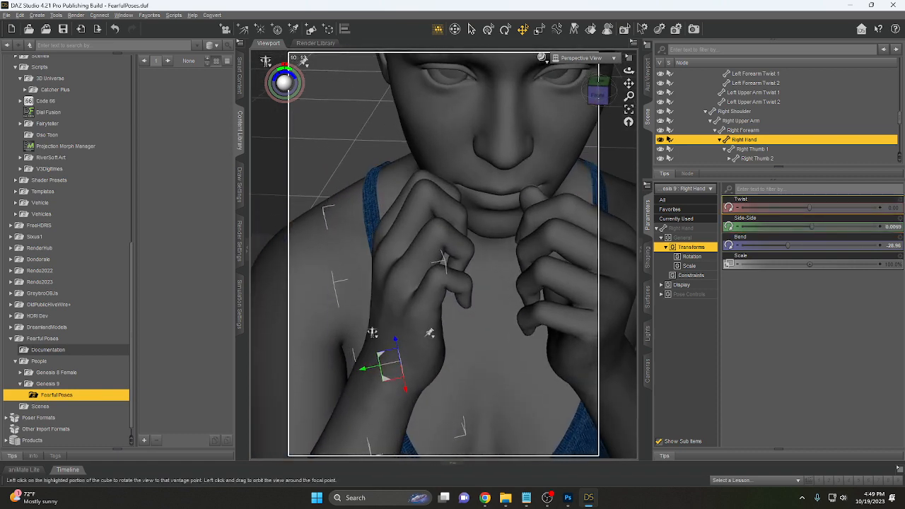
pyautogui.click(430, 177)
pyautogui.moveTo(866, 205); pyautogui.dragTo(848, 207)
pyautogui.click(757, 150)
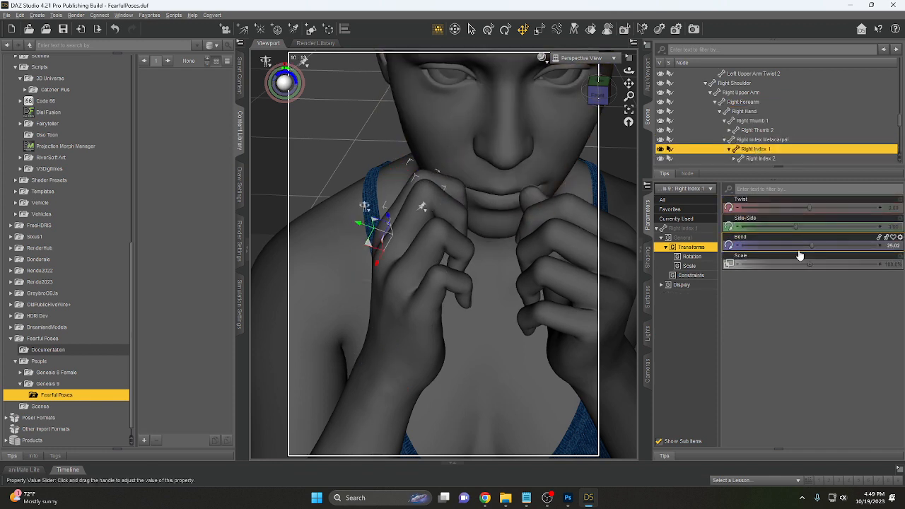
pyautogui.moveTo(812, 245); pyautogui.dragTo(804, 240)
# Step: Examine both hands and their finger bends from the front, from above and from the side
pyautogui.click(597, 94)
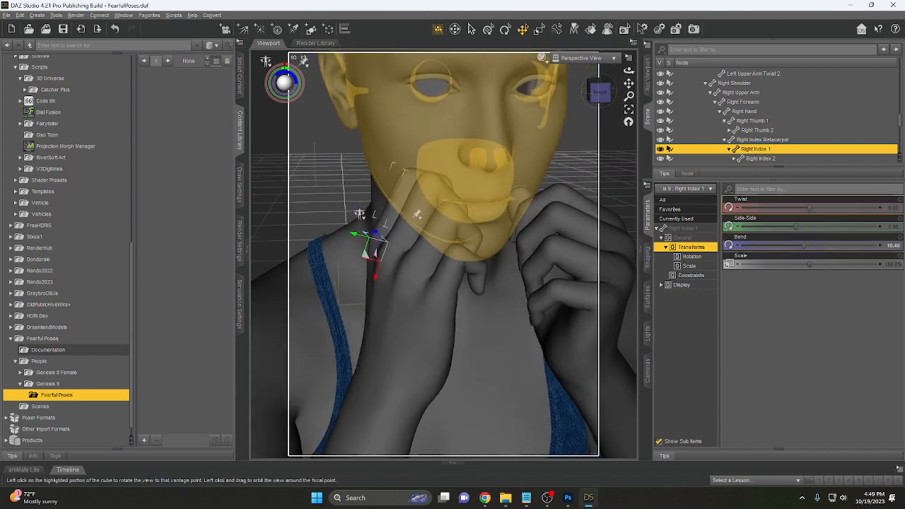
pyautogui.click(594, 94)
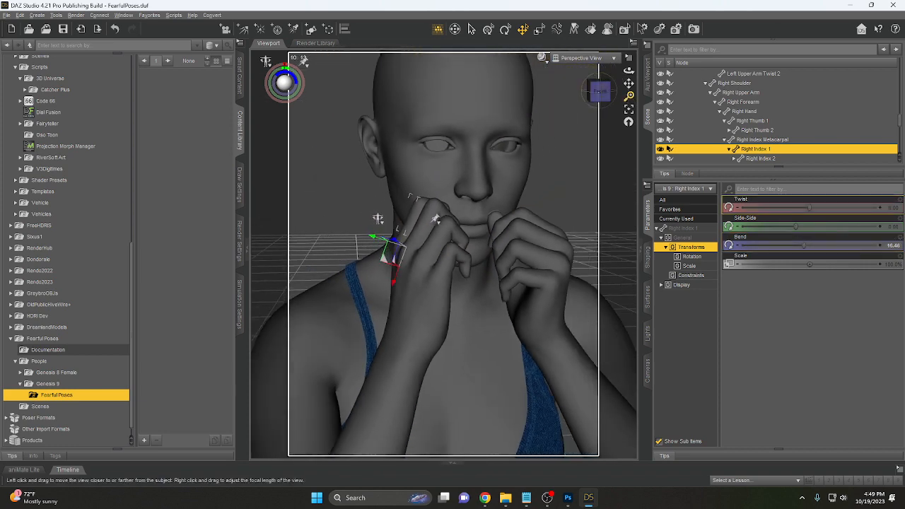
pyautogui.moveTo(591, 97); pyautogui.dragTo(629, 84)
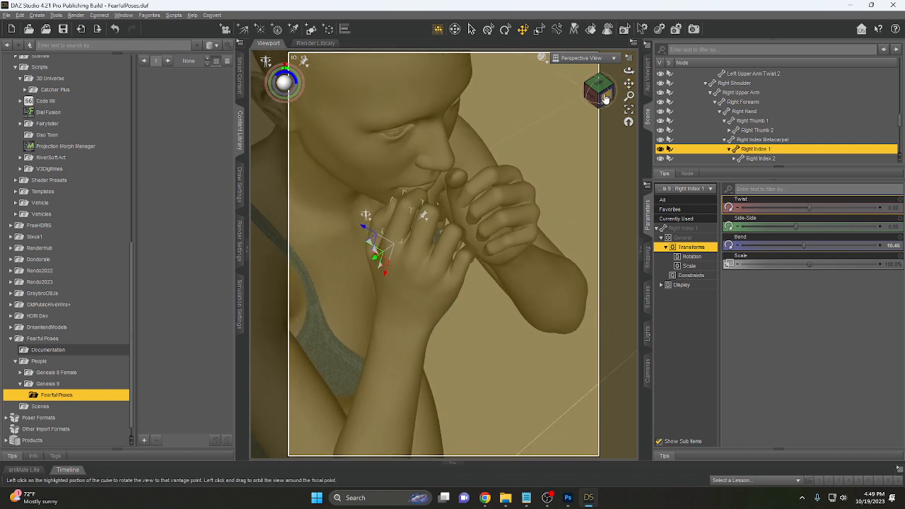
pyautogui.moveTo(602, 100); pyautogui.dragTo(605, 98)
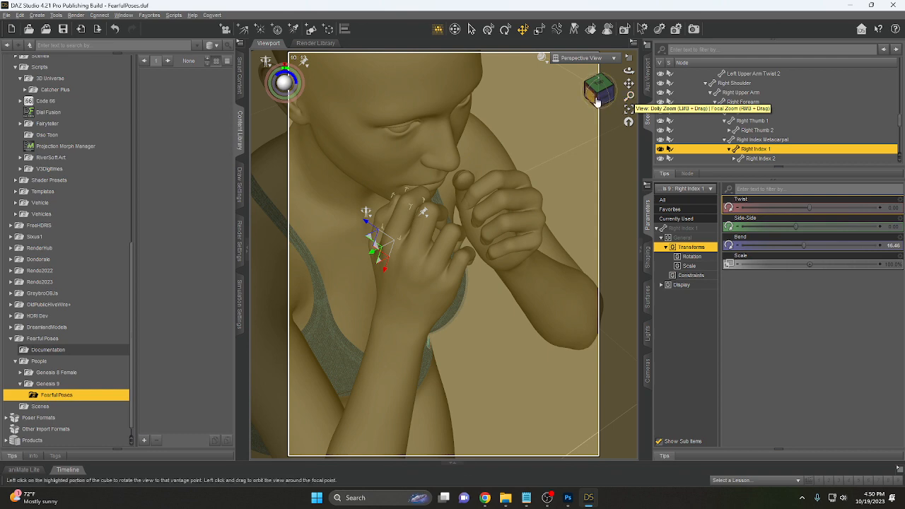
pyautogui.moveTo(598, 100); pyautogui.dragTo(628, 92)
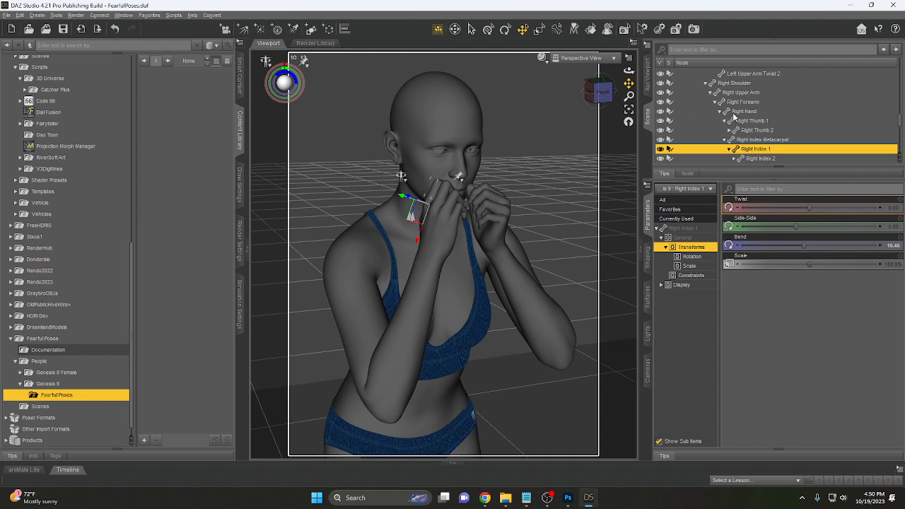
# Step: Select the Genesis 9 root and collapse its hierarchy, and frame the full figure through the scene's Camera
pyautogui.scroll(12, 734, 117)
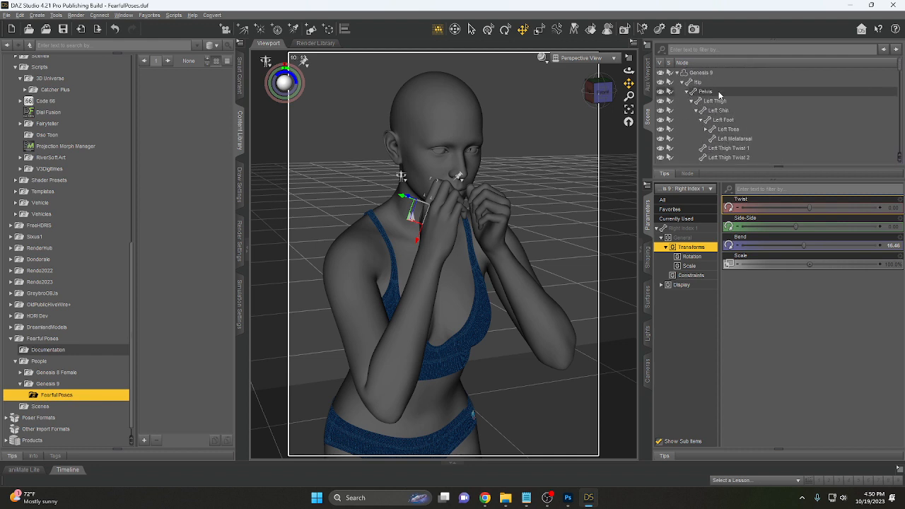
pyautogui.click(701, 73)
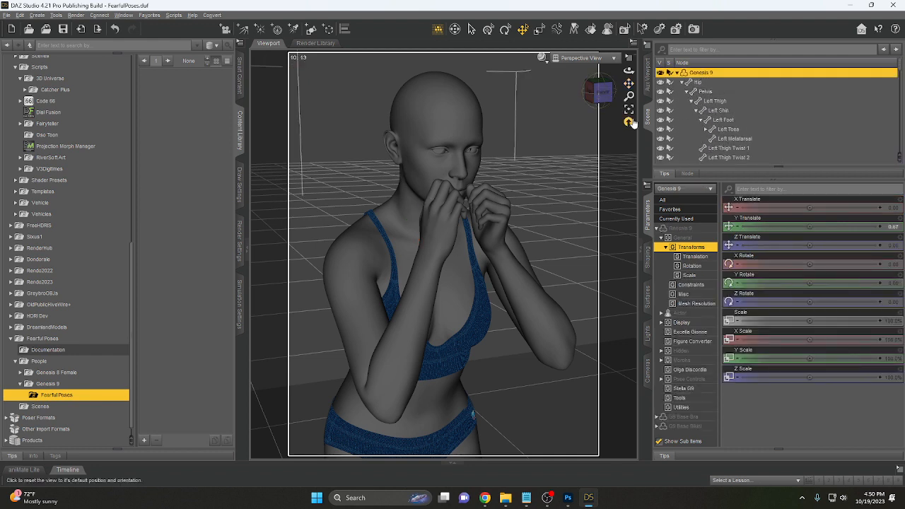
pyautogui.click(629, 113)
pyautogui.click(677, 74)
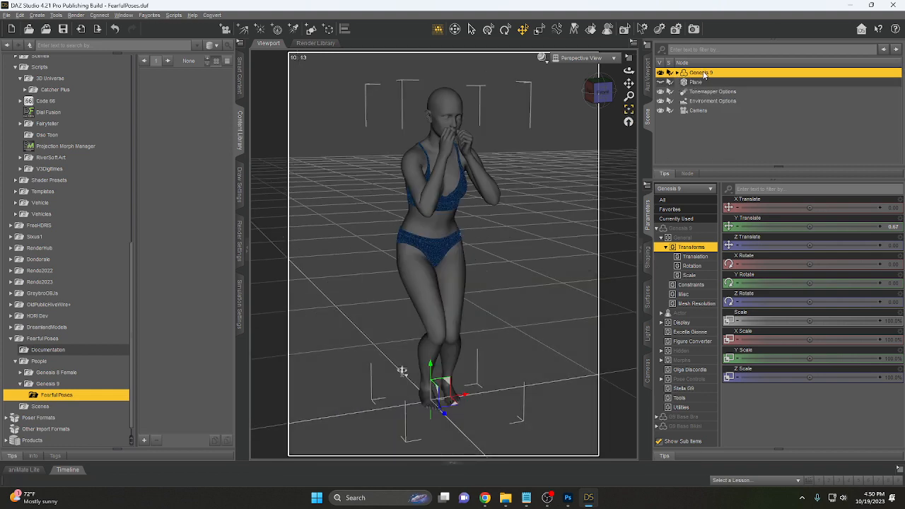
pyautogui.click(582, 58)
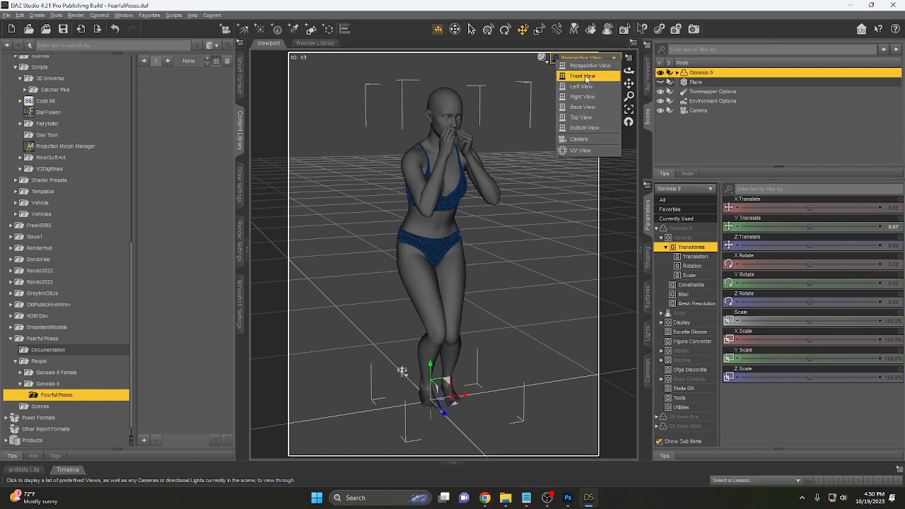
pyautogui.click(579, 139)
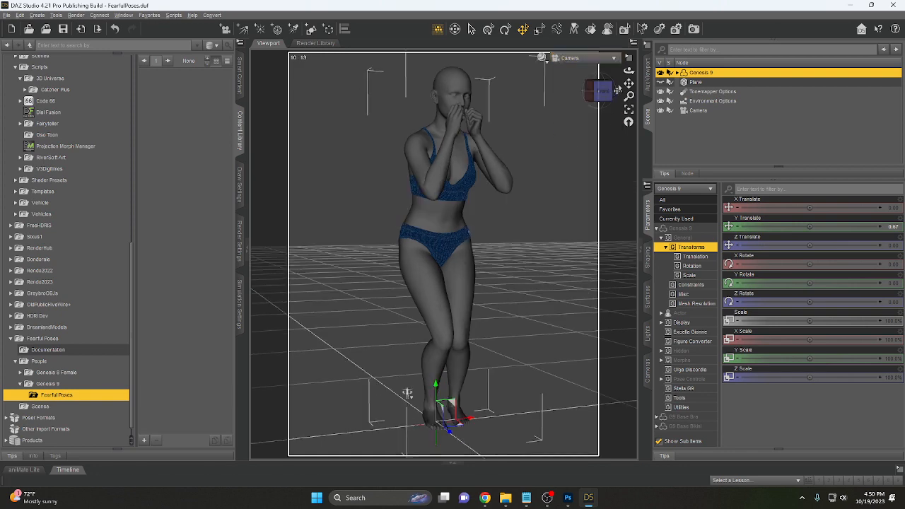
pyautogui.moveTo(629, 83)
pyautogui.mouseDown()
pyautogui.moveTo(625, 96)
pyautogui.moveTo(602, 104)
pyautogui.moveTo(632, 69)
pyautogui.mouseUp()
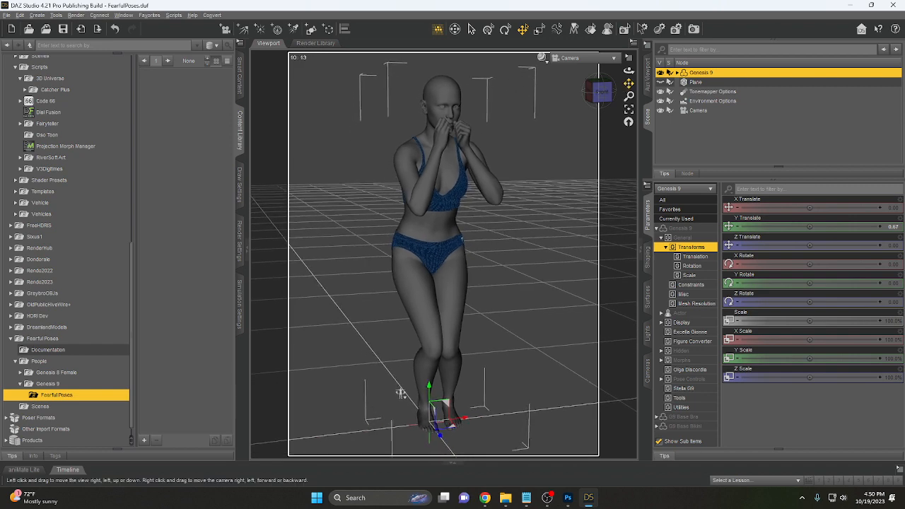
# Step: Save a pose preset named Fearful 01 Recoil in the Genesis 9 Fearful Poses folder
pyautogui.click(144, 445)
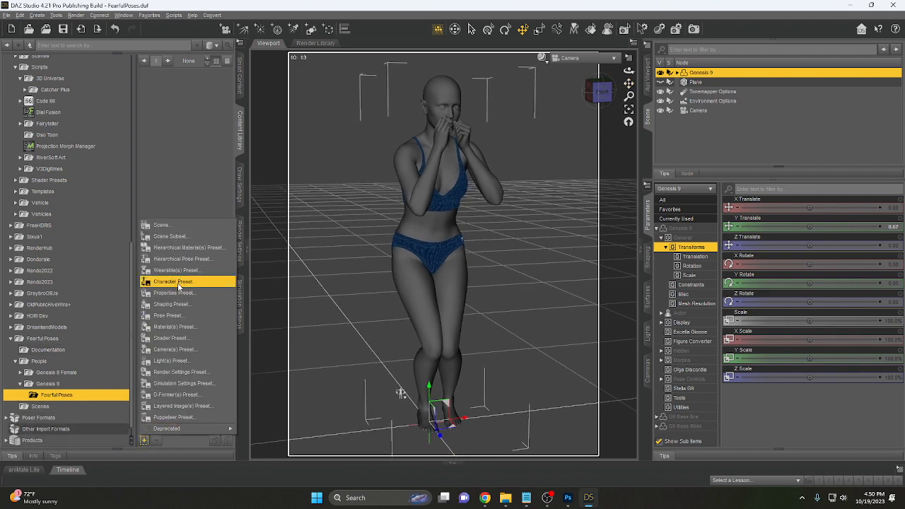
pyautogui.click(175, 315)
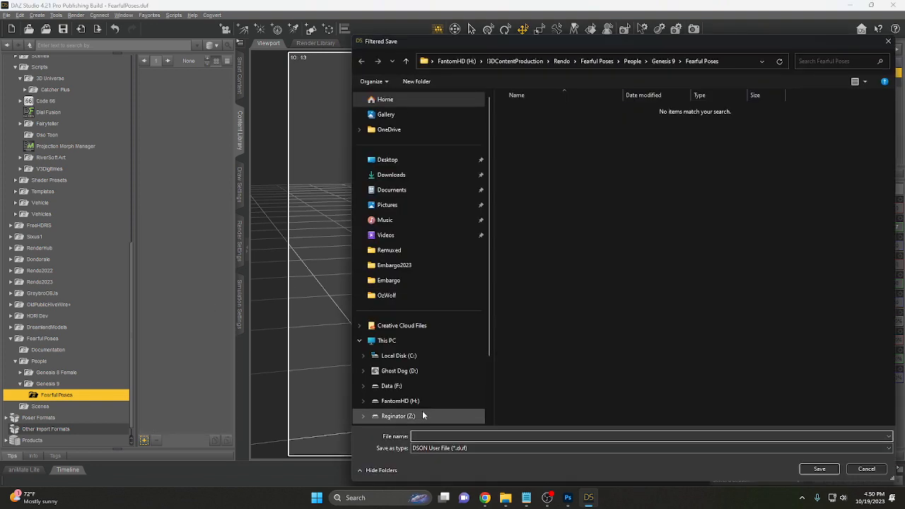
pyautogui.write('Fearful 01 Recoil')
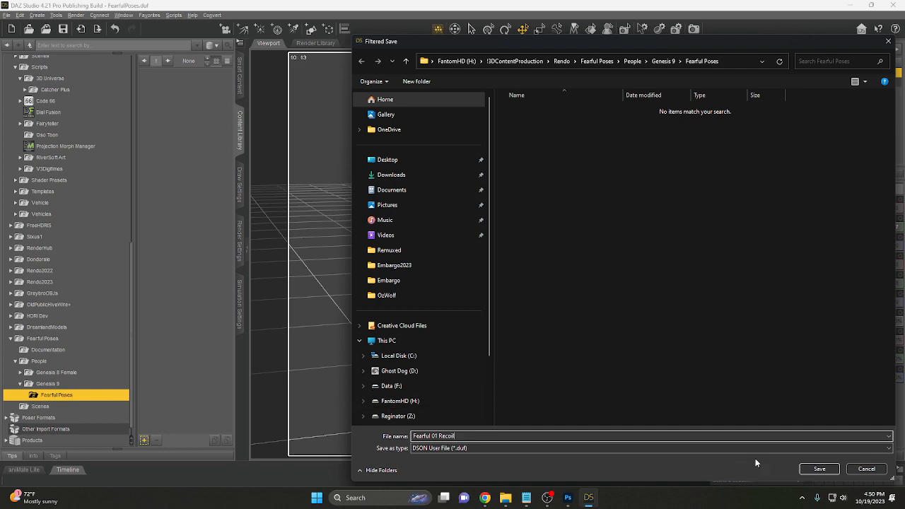
pyautogui.click(832, 474)
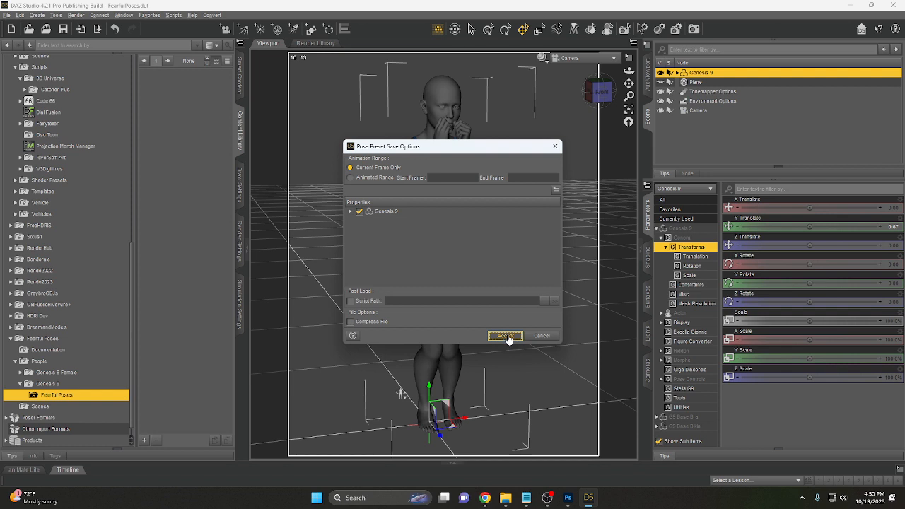
# Step: Limit the pose preset to Genesis 9's modified properties only and expand its General transforms down to Translation
pyautogui.rightClick(387, 216)
pyautogui.moveTo(417, 242)
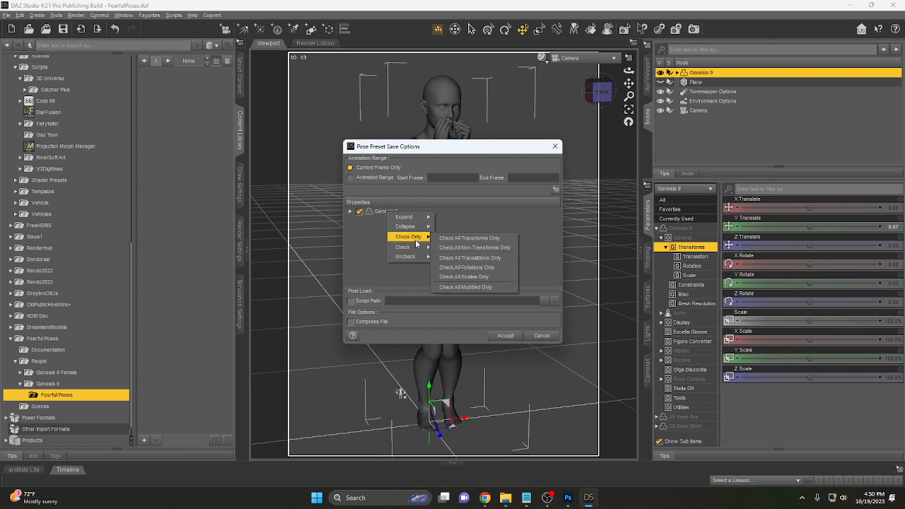
pyautogui.click(470, 265)
pyautogui.click(350, 211)
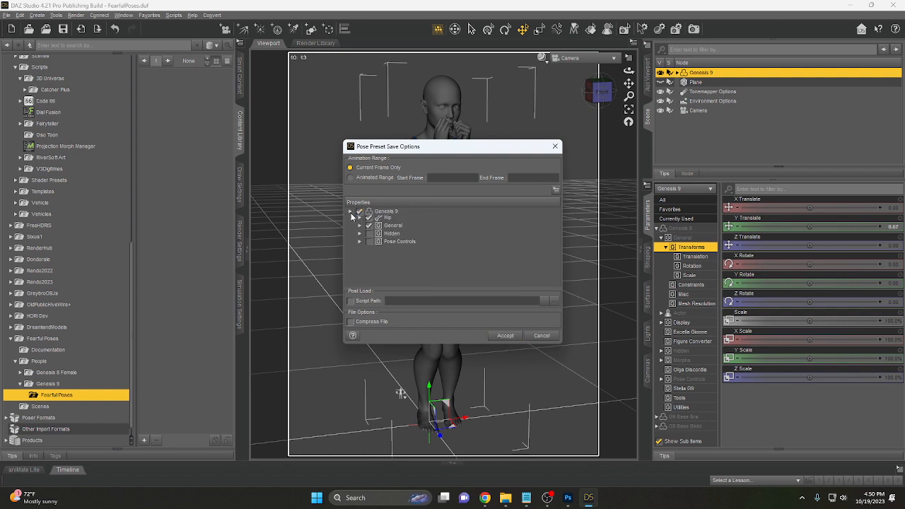
pyautogui.click(360, 227)
pyautogui.click(370, 235)
pyautogui.click(378, 243)
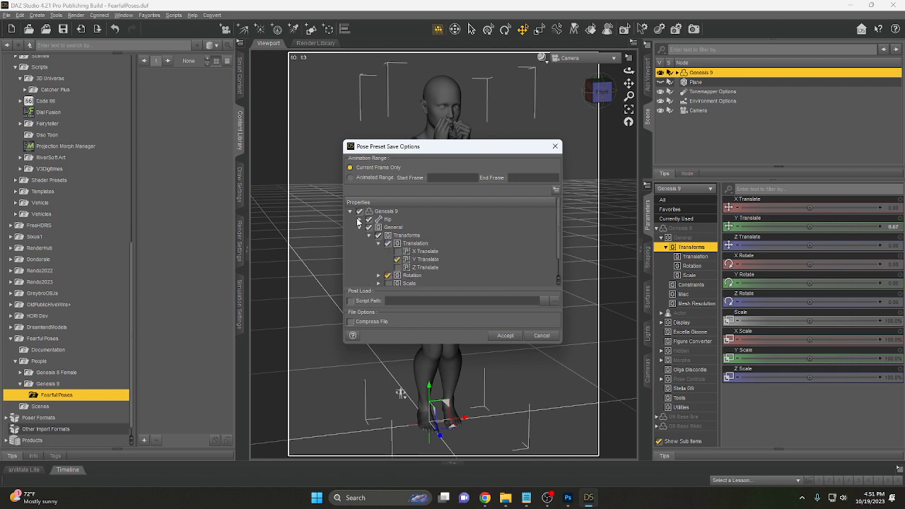
# Step: Expand the Hip's General transforms to inspect which Translation properties are included in the preset
pyautogui.click(359, 220)
pyautogui.click(368, 243)
pyautogui.click(379, 252)
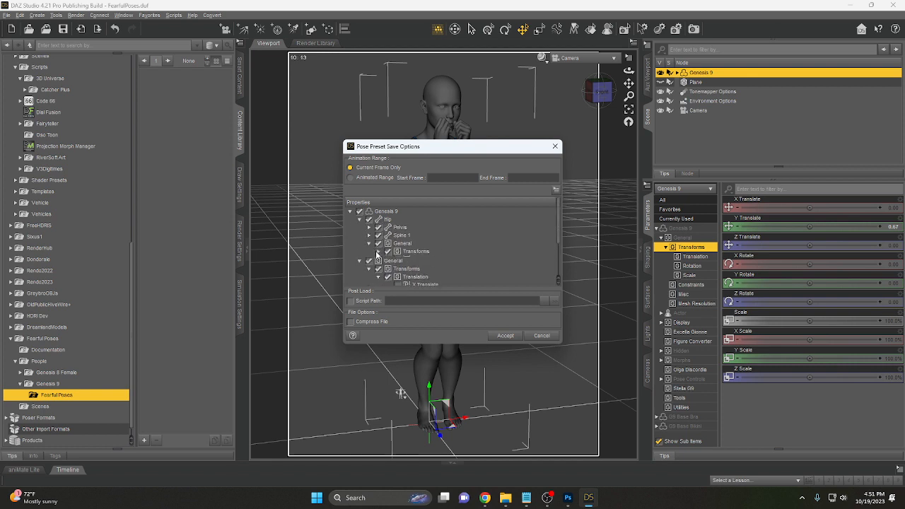
pyautogui.click(387, 259)
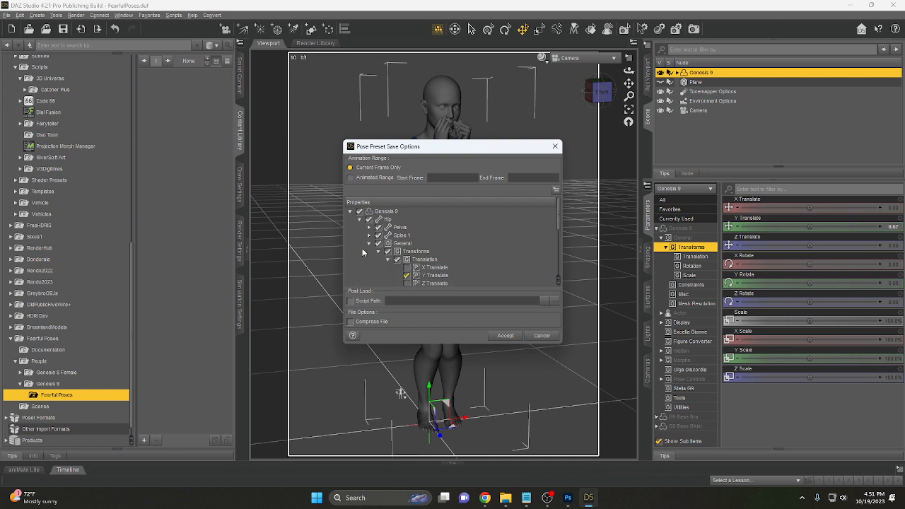
# Step: Expand the spine chain from Spine 1 through Spine 4 and check the Left Shoulder's included properties
pyautogui.click(368, 235)
pyautogui.click(378, 243)
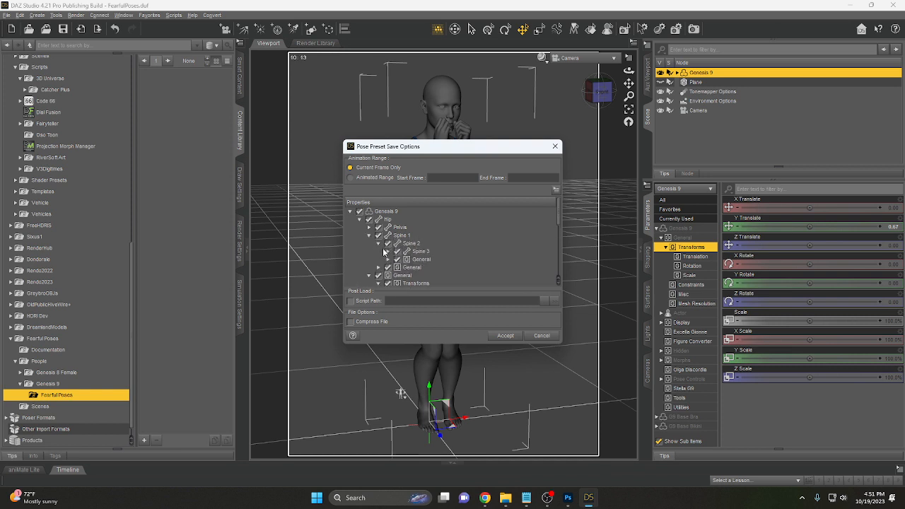
pyautogui.click(388, 251)
pyautogui.scroll(-1, 387, 253)
pyautogui.click(397, 237)
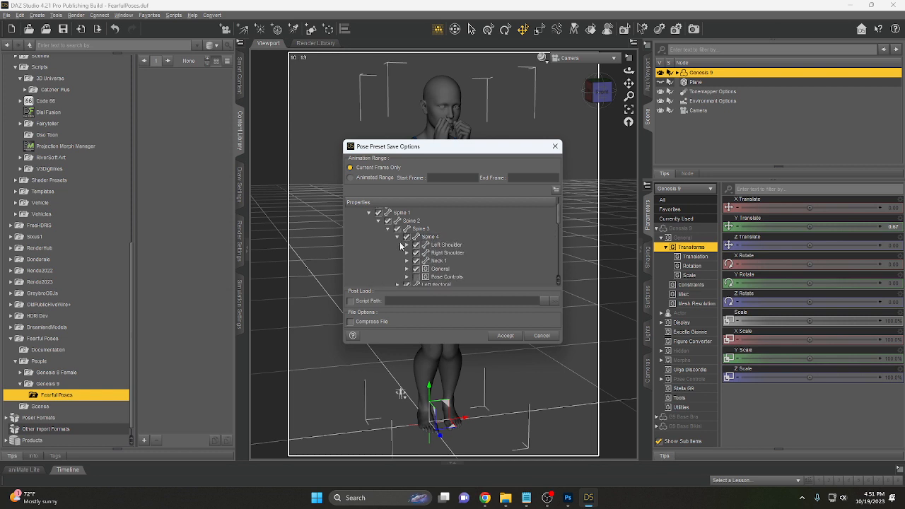
pyautogui.click(406, 245)
pyautogui.click(406, 245)
# Step: Review the included properties of Neck 1, Neck 2 and Head, and accept the pose preset save options
pyautogui.click(406, 259)
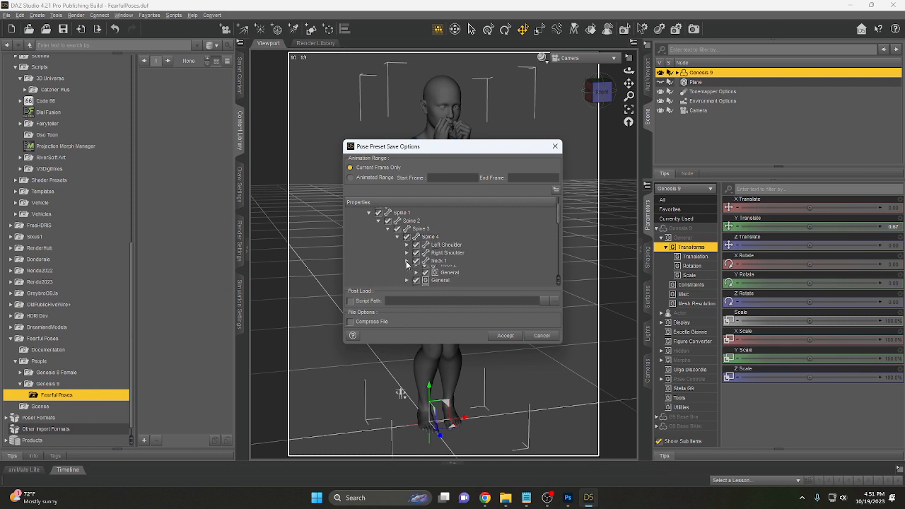
pyautogui.scroll(-1, 403, 251)
pyautogui.click(416, 247)
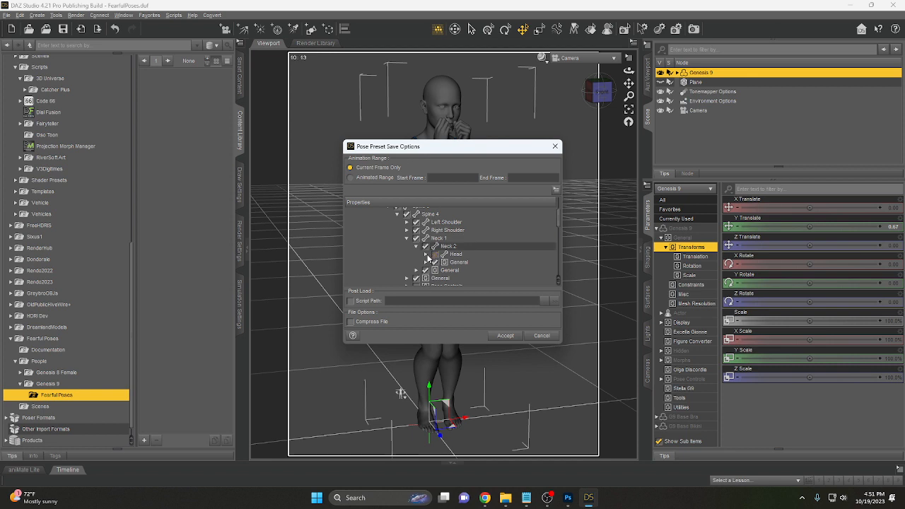
pyautogui.click(427, 254)
pyautogui.scroll(-2, 489, 252)
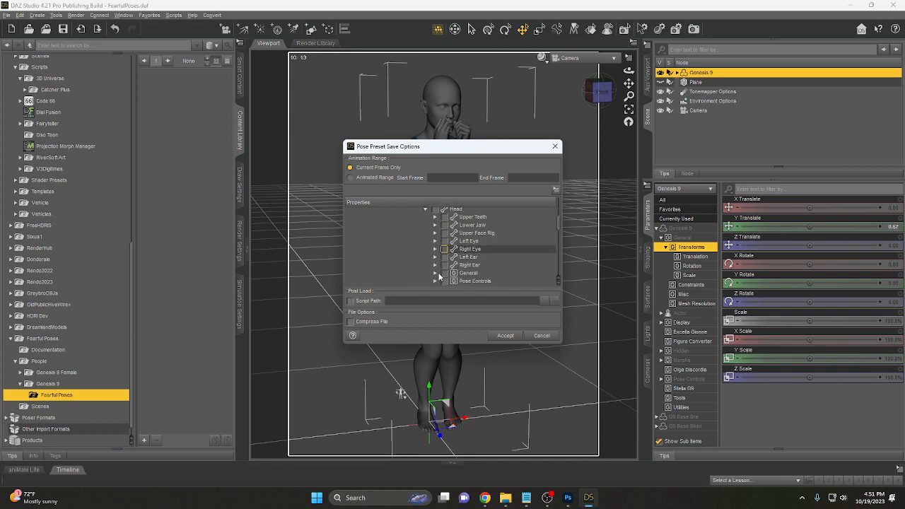
pyautogui.click(506, 336)
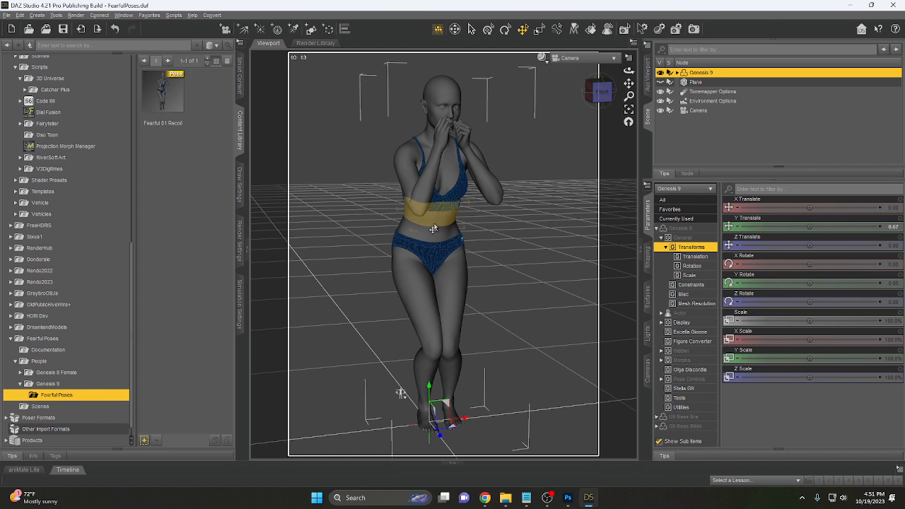
# Step: Restore Genesis 9's default figure pose and apply the saved Fearful 01 Recoil preset to test it
pyautogui.click(20, 14)
pyautogui.moveTo(57, 101)
pyautogui.moveTo(154, 245)
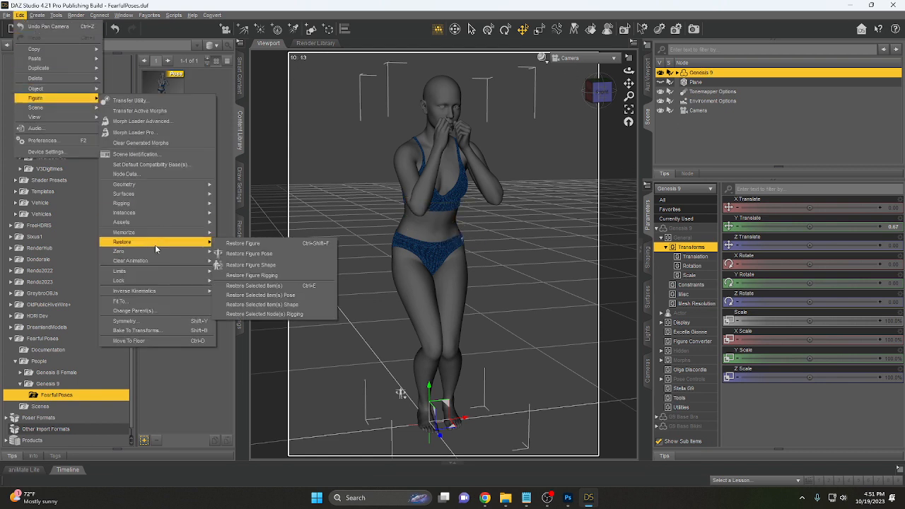
pyautogui.click(261, 254)
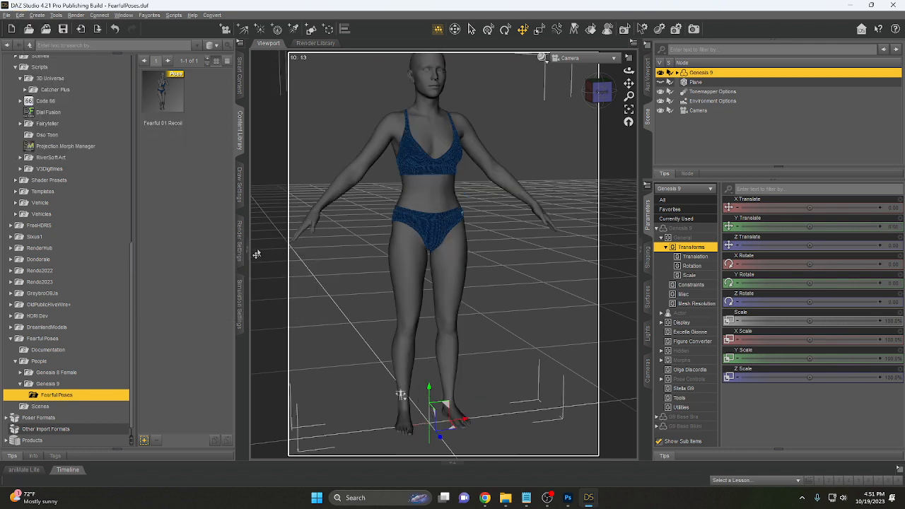
pyautogui.doubleClick(159, 98)
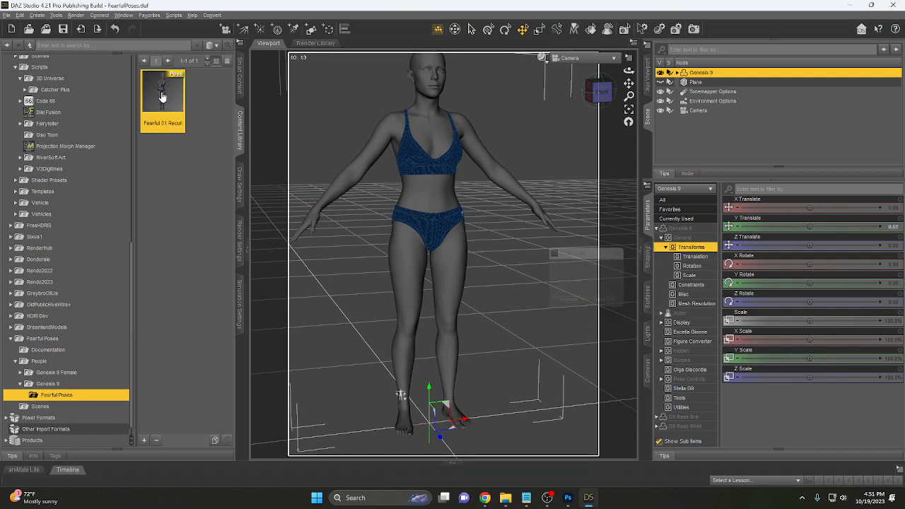
# Step: Inspect the reapplied pose with the Plane shown from the Perspective View, hide the Plane again and return to the Camera view
pyautogui.click(696, 82)
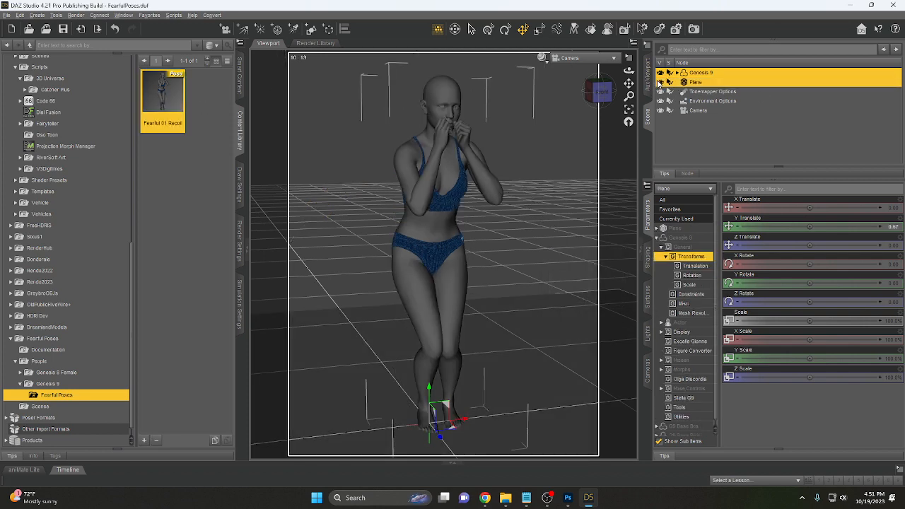
pyautogui.click(578, 59)
pyautogui.click(580, 64)
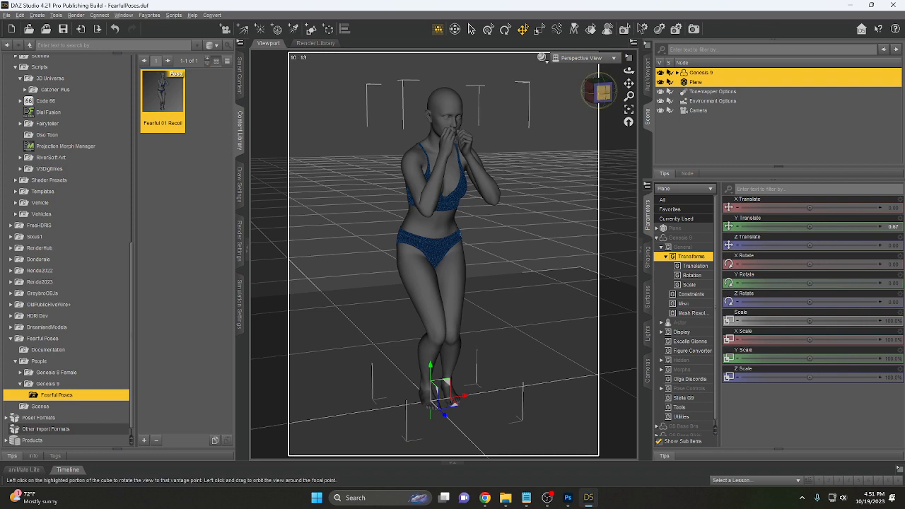
pyautogui.moveTo(601, 93)
pyautogui.mouseDown()
pyautogui.moveTo(600, 65)
pyautogui.moveTo(617, 97)
pyautogui.mouseUp()
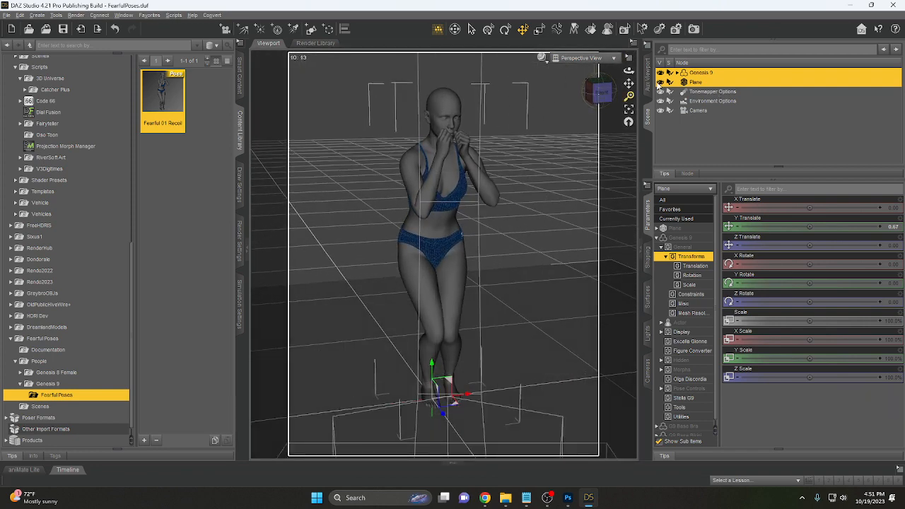
pyautogui.click(581, 57)
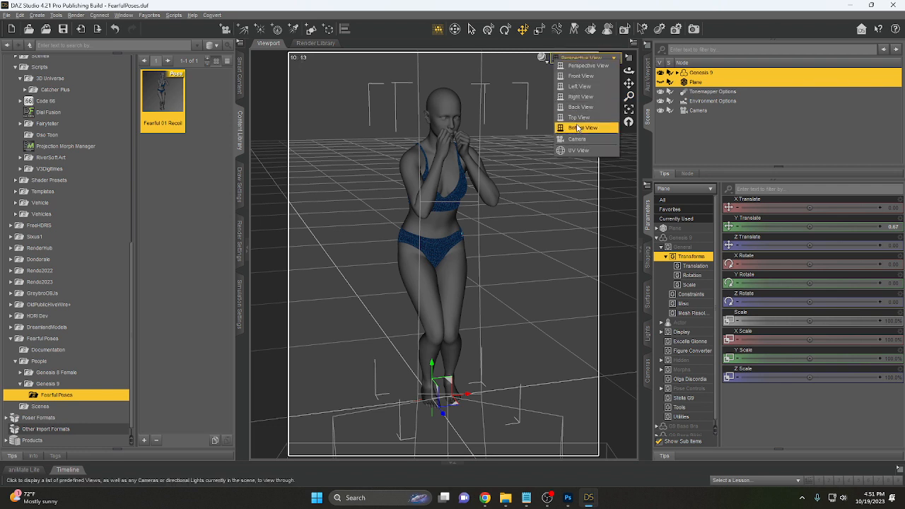
pyautogui.click(570, 141)
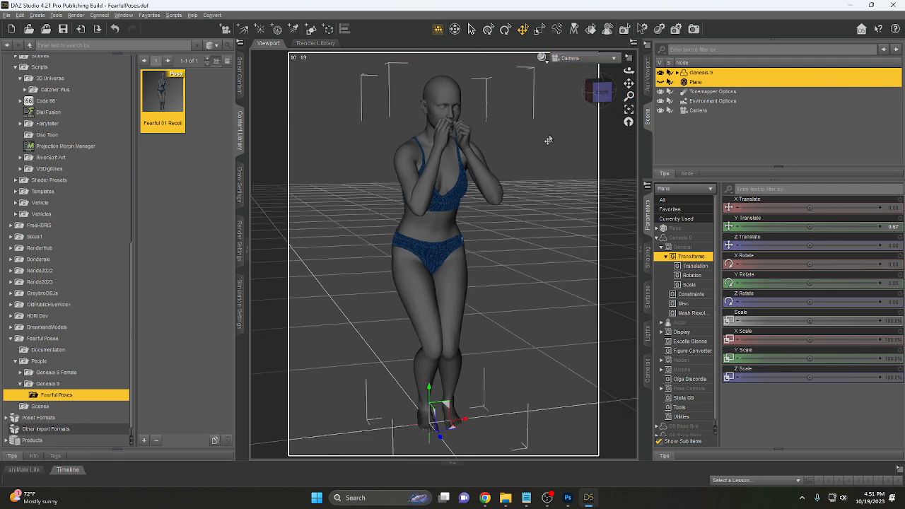
pyautogui.click(149, 15)
pyautogui.click(162, 32)
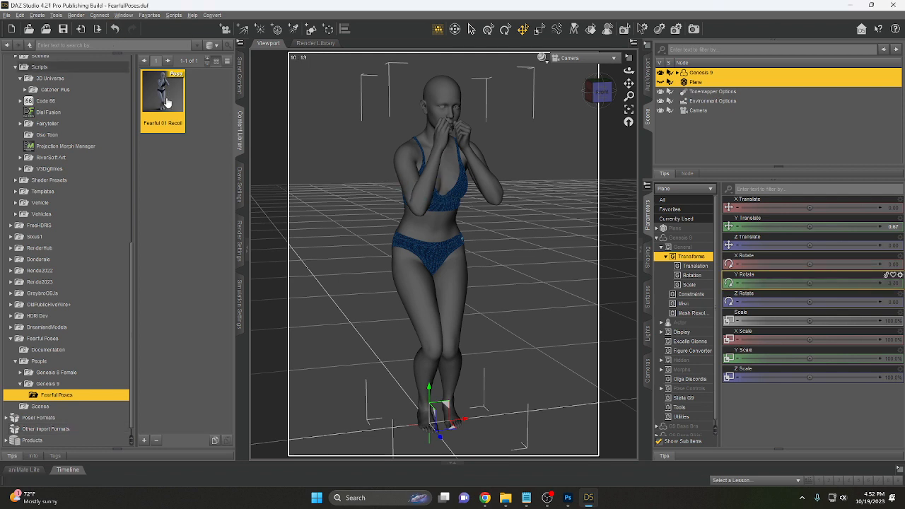
pyautogui.moveTo(167, 103)
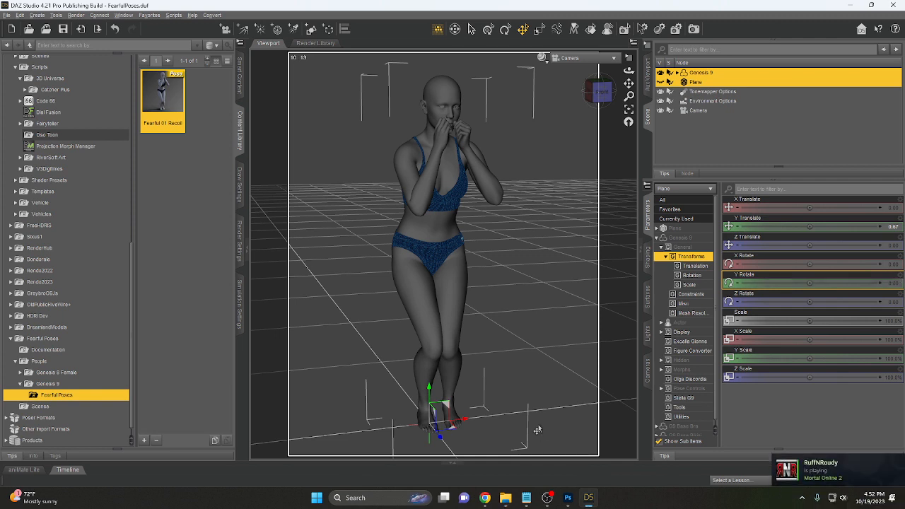
# Step: Switch to Chrome and look over the Poser 13 product page on Renderosity, including its description
pyautogui.moveTo(484, 495)
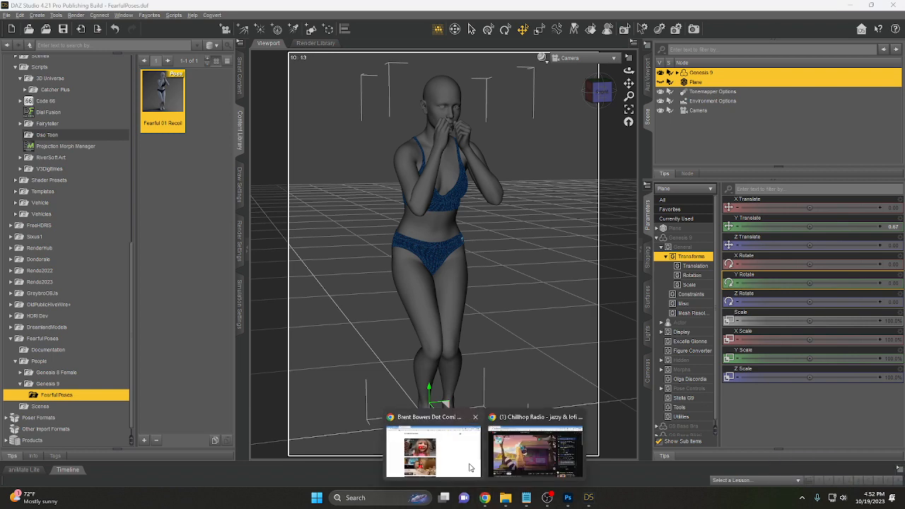
pyautogui.click(473, 470)
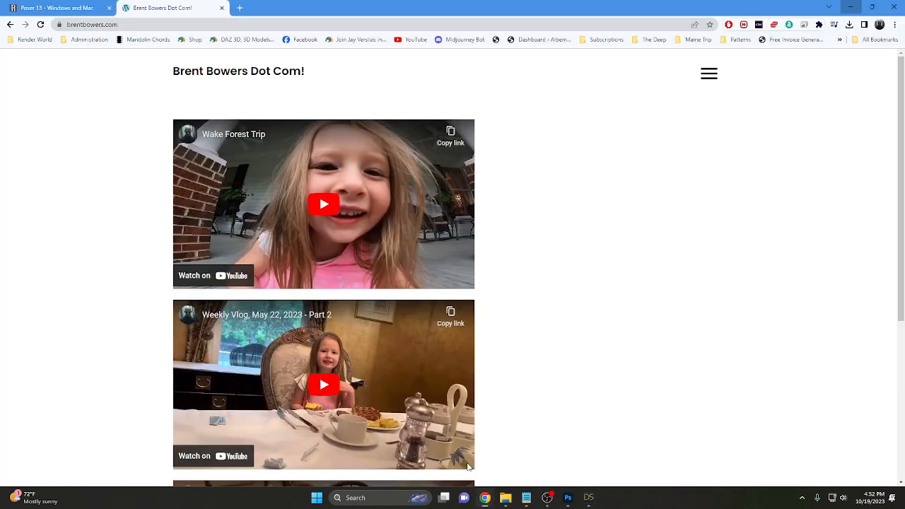
pyautogui.click(192, 39)
pyautogui.moveTo(296, 10); pyautogui.dragTo(904, 56)
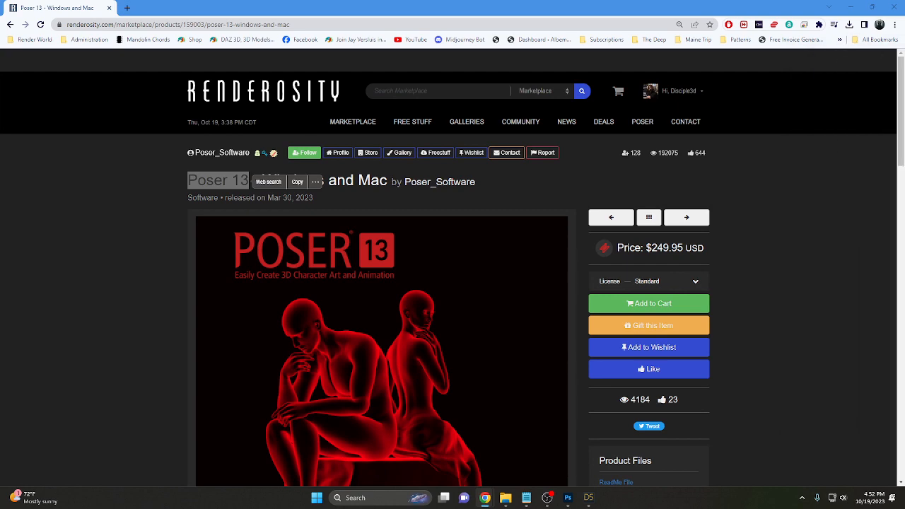
pyautogui.scroll(-6, 441, 217)
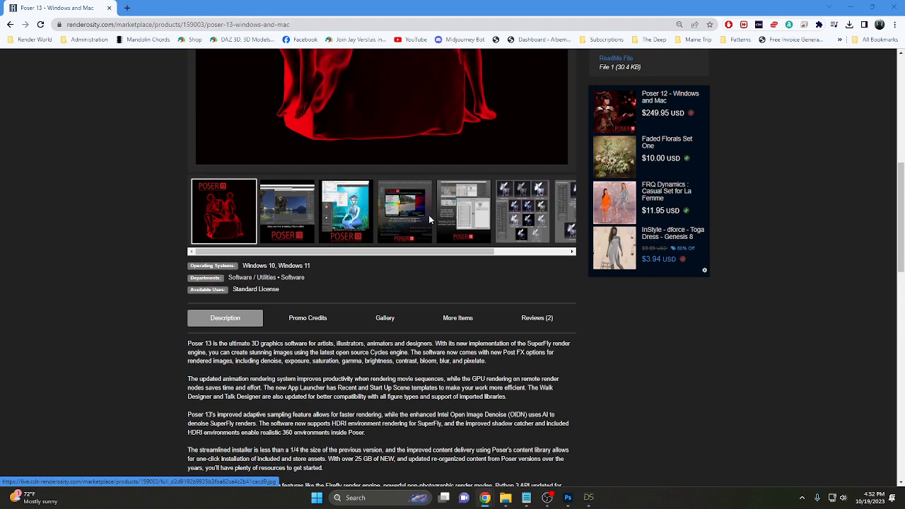
pyautogui.scroll(1, 429, 215)
pyautogui.scroll(3, 326, 207)
# Step: Browse the promotional images in the Poser 13 product gallery
pyautogui.click(554, 273)
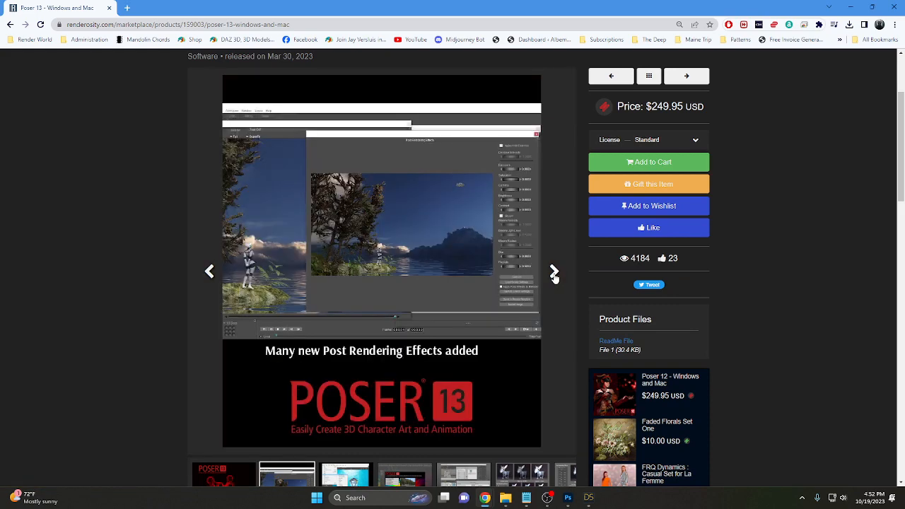
pyautogui.click(555, 274)
pyautogui.click(555, 274)
pyautogui.click(554, 275)
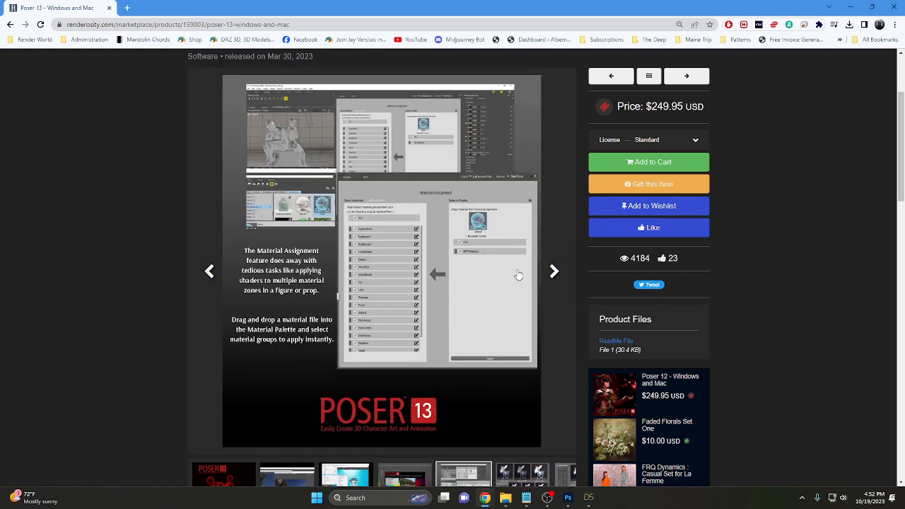
pyautogui.click(554, 276)
pyautogui.click(554, 276)
pyautogui.click(554, 276)
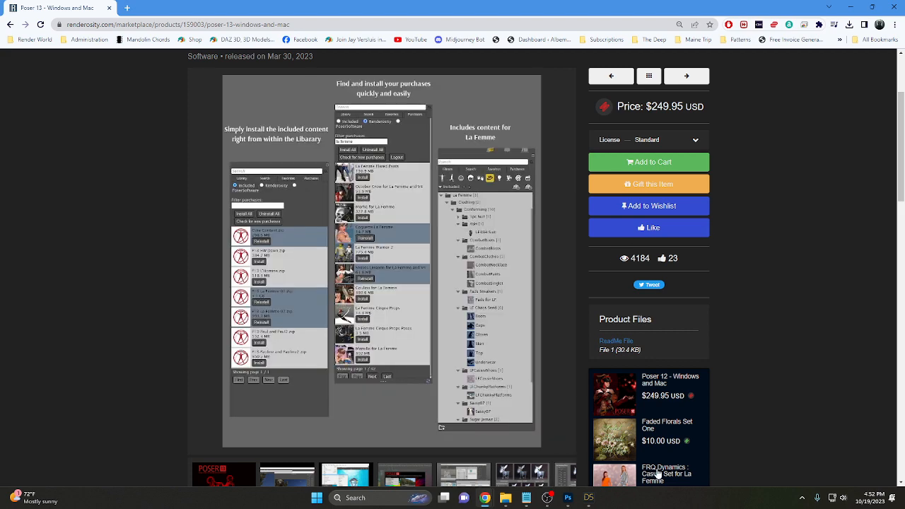
# Step: Browse the new arrivals in the Daz 3D shop for a Genesis 9 pose product
pyautogui.click(548, 500)
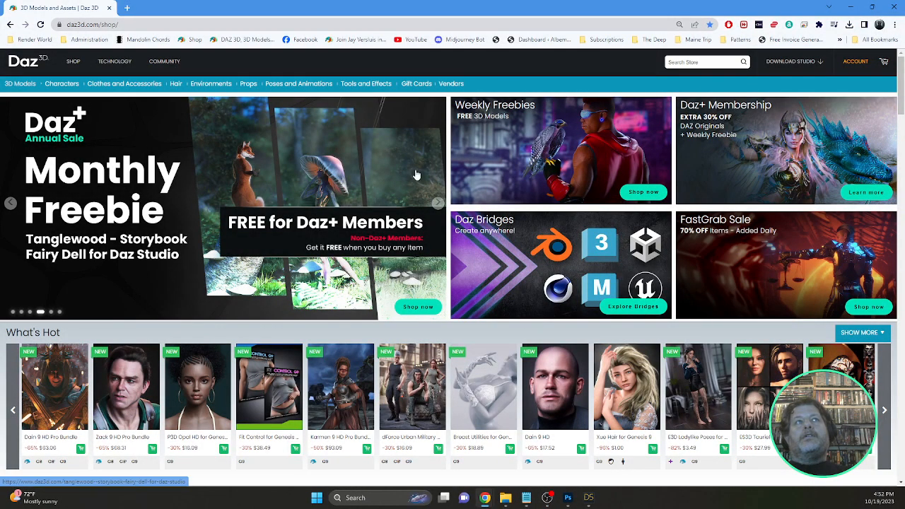
pyautogui.scroll(-2, 523, 198)
pyautogui.scroll(-10, 523, 198)
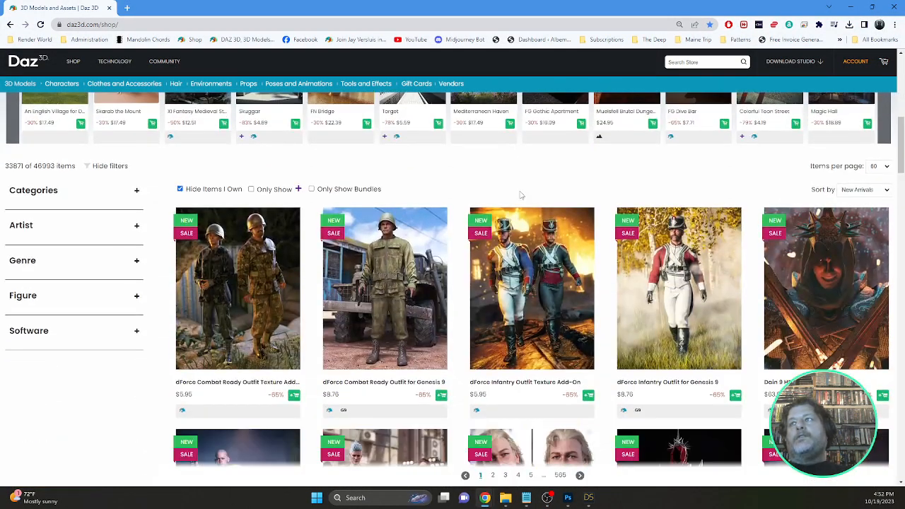
pyautogui.scroll(-12, 521, 194)
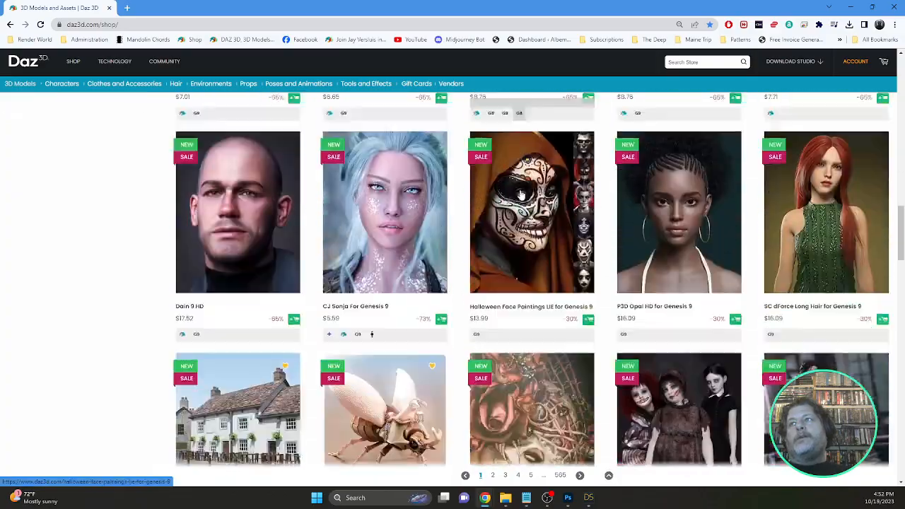
pyautogui.scroll(-13, 521, 193)
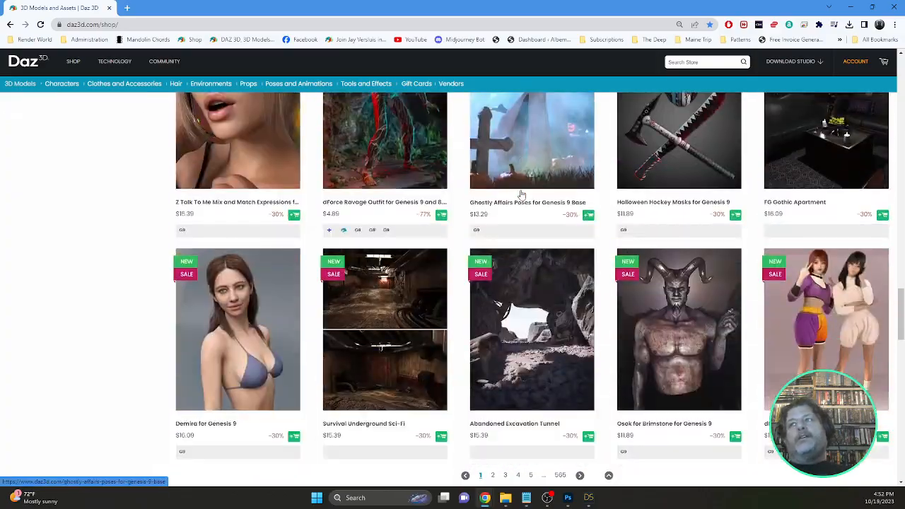
pyautogui.scroll(-9, 520, 196)
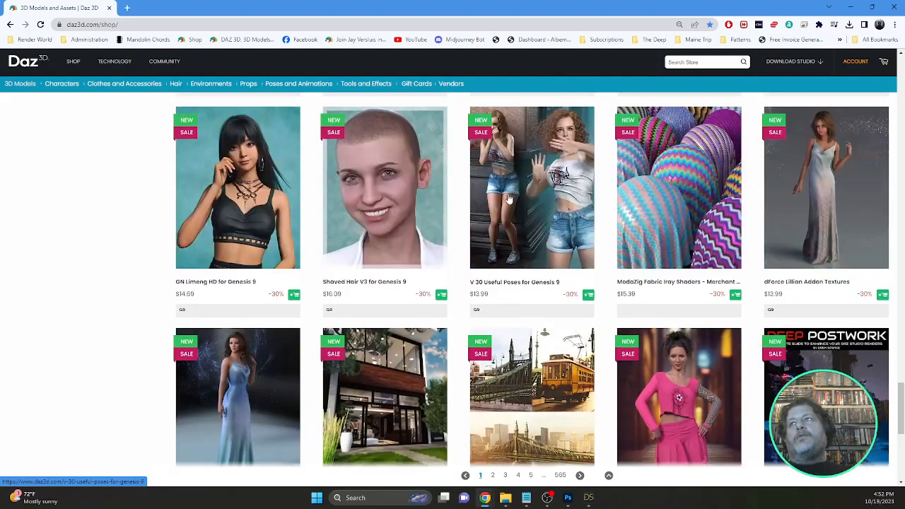
# Step: Open the V 30 Useful Poses for Genesis 9 product page and skim through its details
pyautogui.click(509, 200)
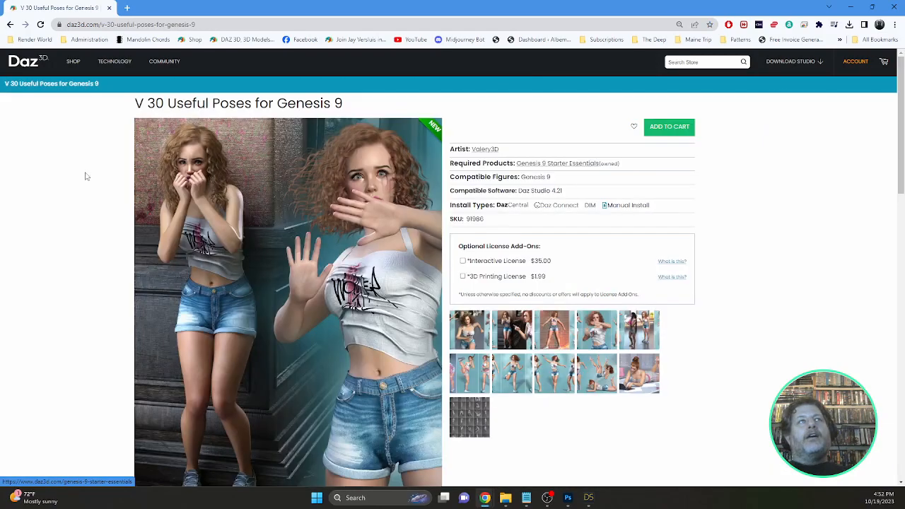
pyautogui.scroll(-7, 501, 177)
pyautogui.scroll(7, 502, 181)
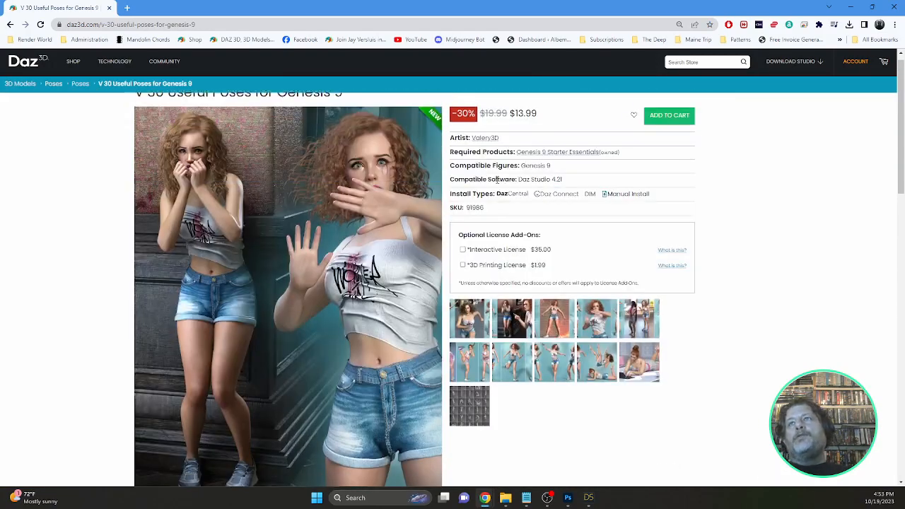
# Step: View the enlarged first gallery image of the V 30 Useful Poses product, and switch back to Daz Studio
pyautogui.scroll(-2, 499, 185)
pyautogui.scroll(2, 500, 185)
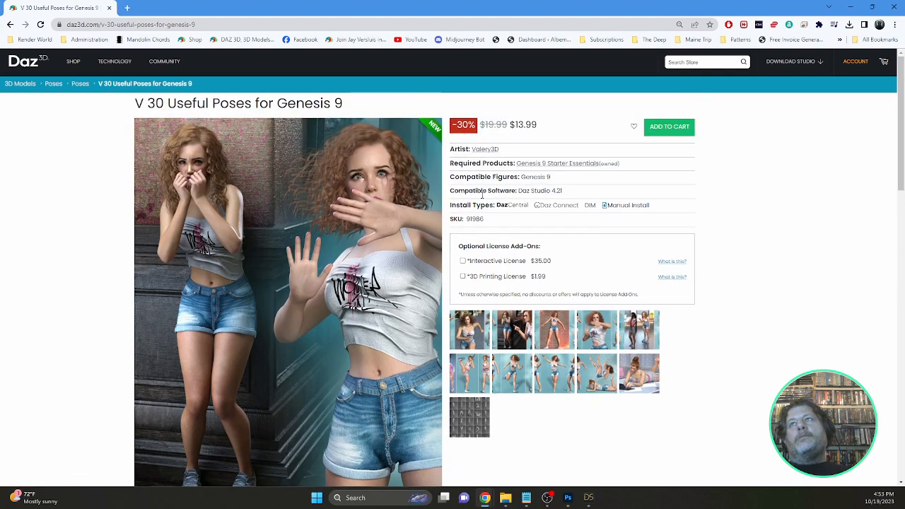
pyautogui.click(472, 338)
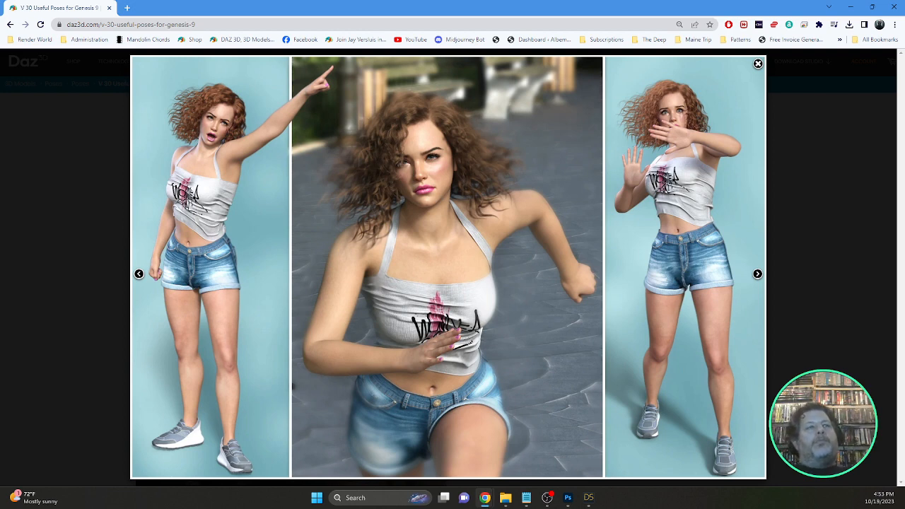
pyautogui.hotkey('alt', 'Tab')
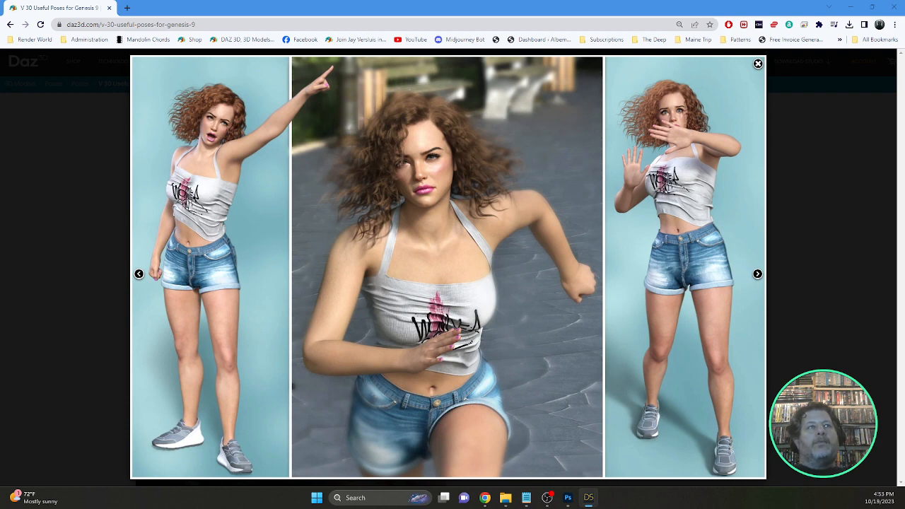
pyautogui.hotkey('alt', 'Tab')
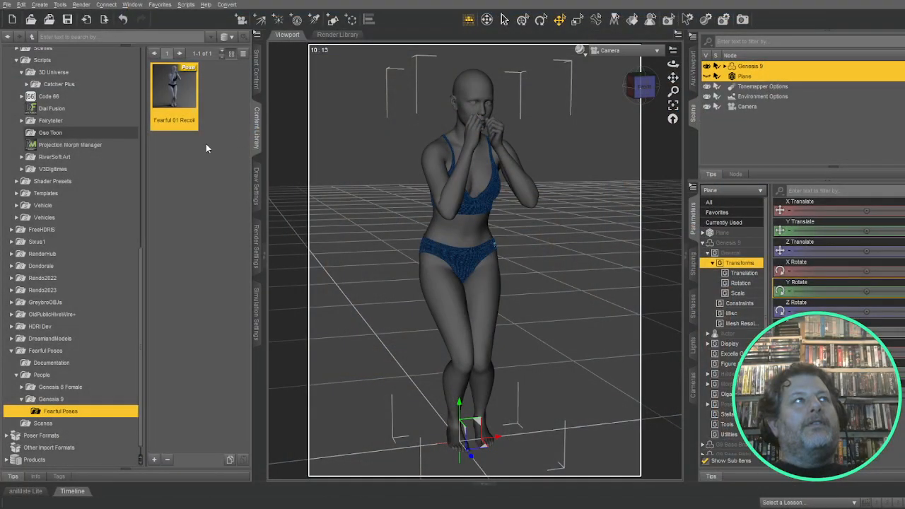
# Step: Undo the pose applied to the Genesis 9 figure and frame the whole figure in the viewport
pyautogui.click(751, 66)
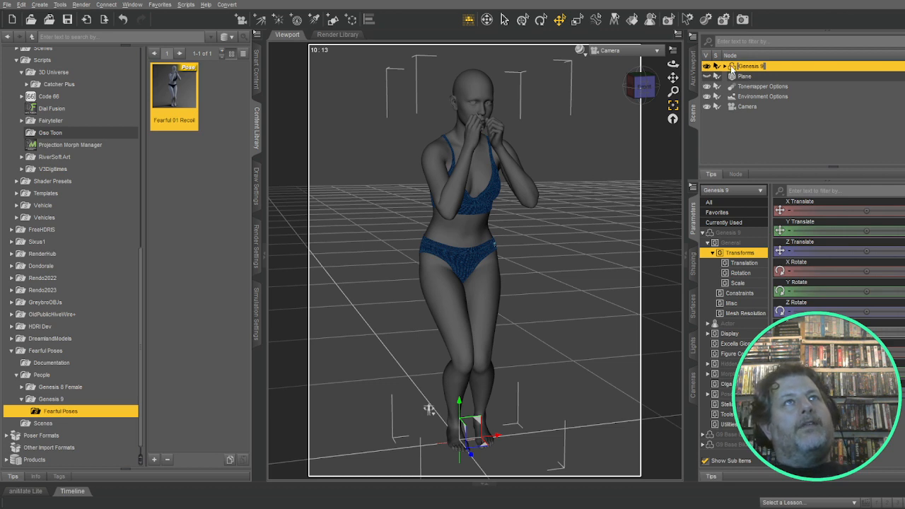
pyautogui.hotkey('ctrl', 'z')
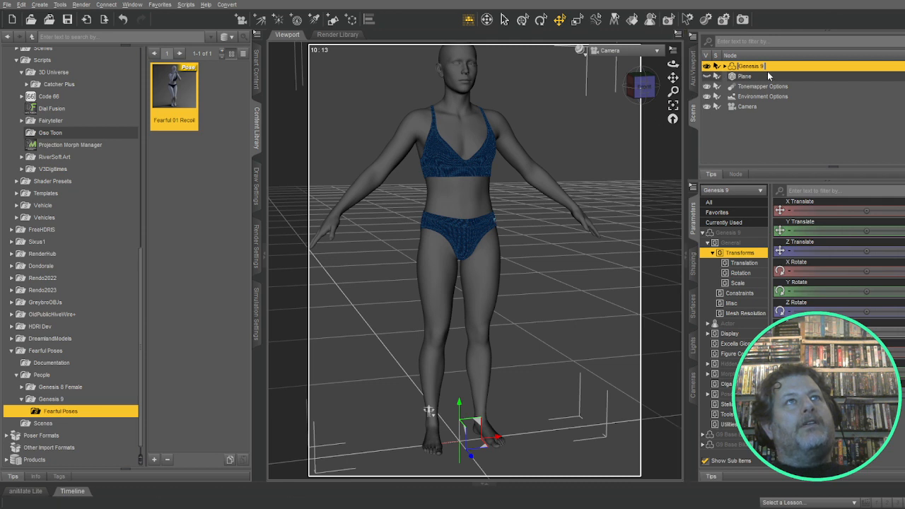
pyautogui.click(728, 69)
pyautogui.click(674, 105)
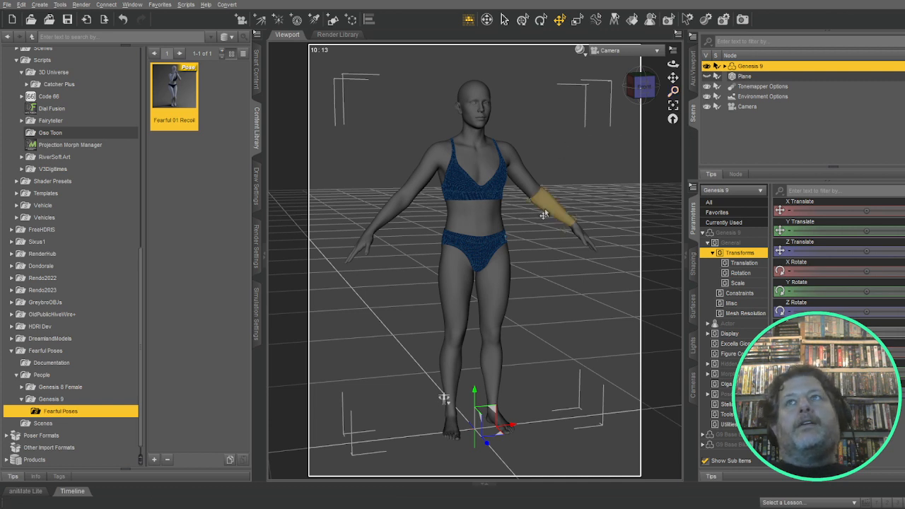
# Step: Curl the figure's right hand into a partly closed fist with the Right Hand Fist pose control
pyautogui.click(362, 246)
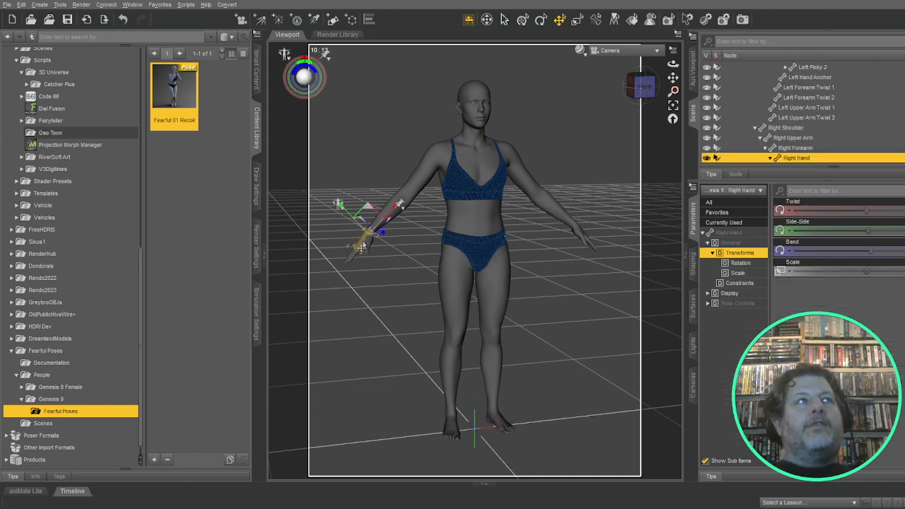
pyautogui.click(737, 304)
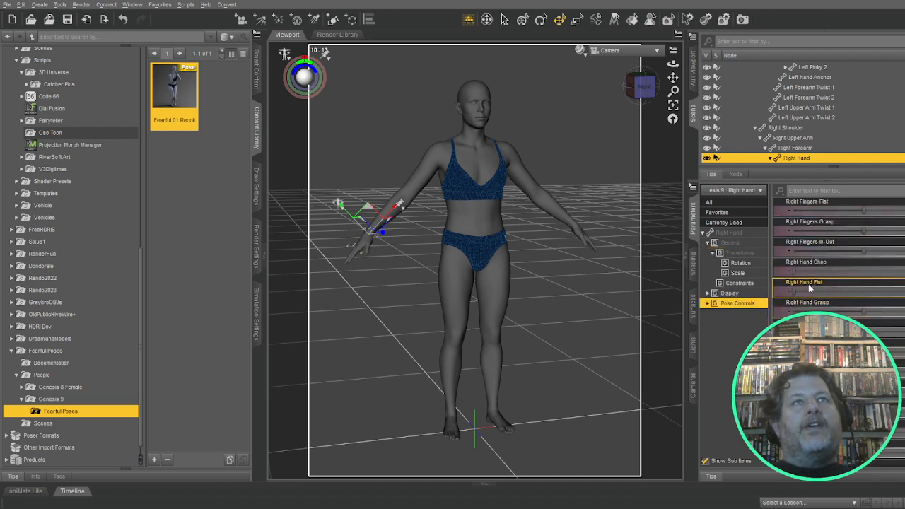
pyautogui.moveTo(793, 291); pyautogui.dragTo(904, 292)
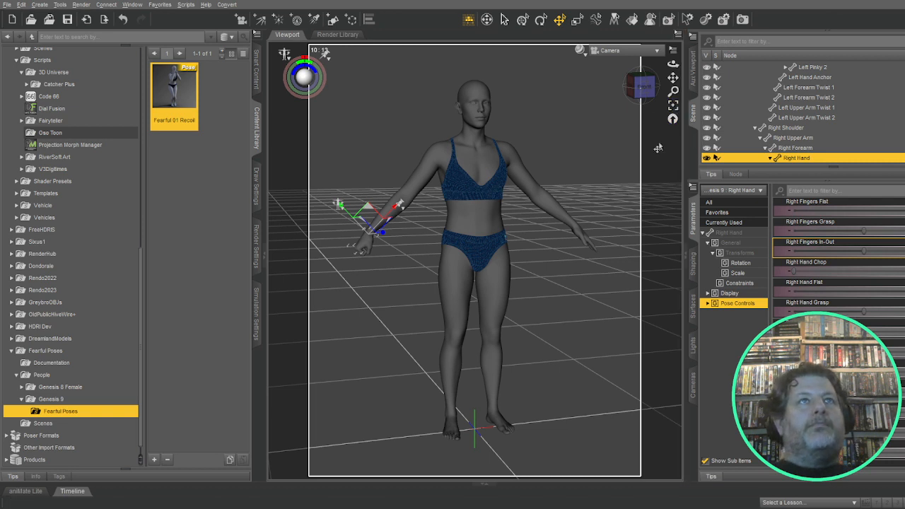
pyautogui.click(674, 107)
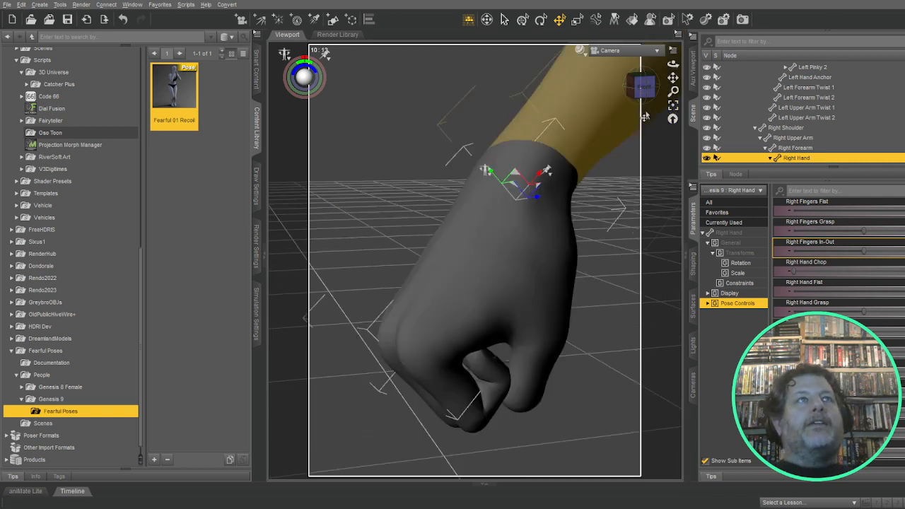
pyautogui.moveTo(650, 90); pyautogui.dragTo(641, 85)
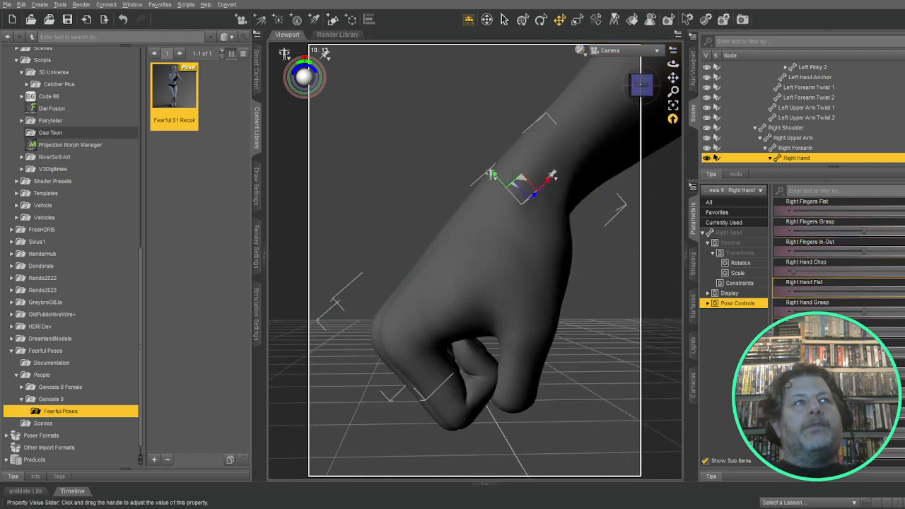
pyautogui.moveTo(904, 290); pyautogui.dragTo(888, 291)
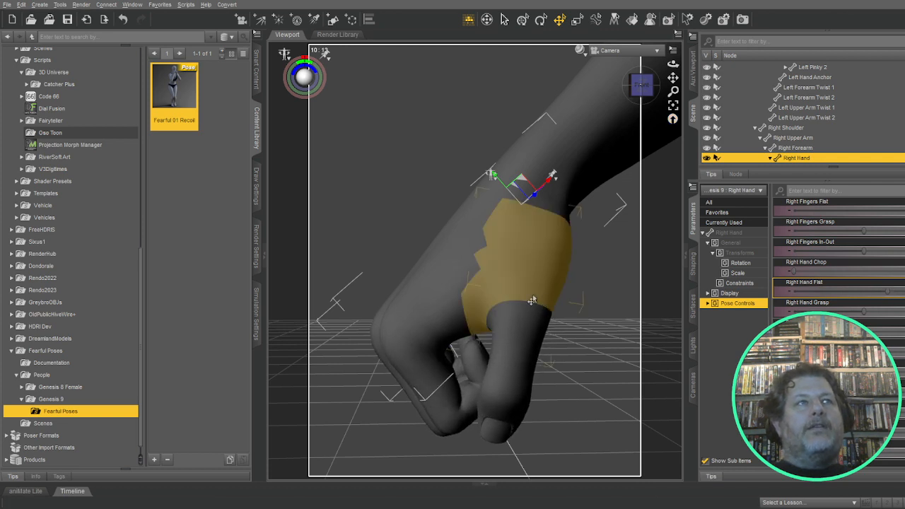
# Step: Adjust the bends of the right thumb joints so the thumb lies against the curled fingers
pyautogui.click(532, 300)
pyautogui.moveTo(882, 256); pyautogui.dragTo(840, 249)
pyautogui.click(491, 332)
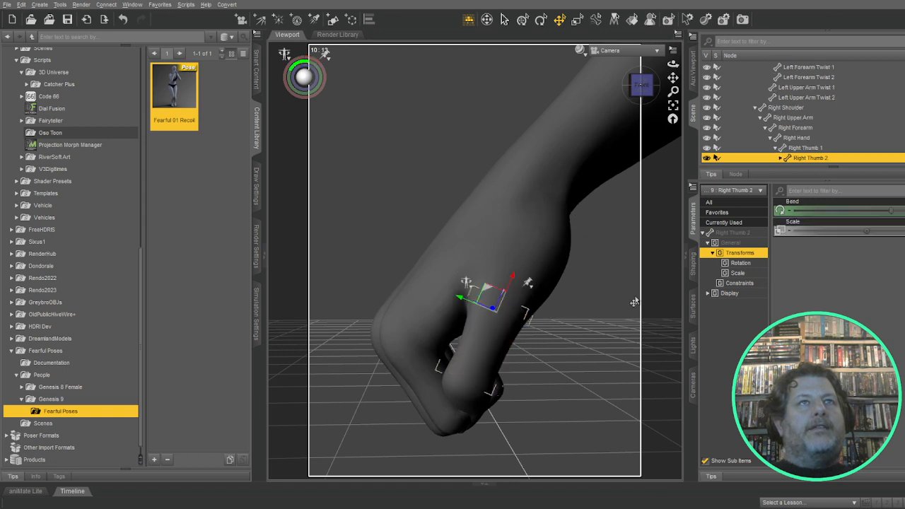
pyautogui.moveTo(893, 210); pyautogui.dragTo(859, 211)
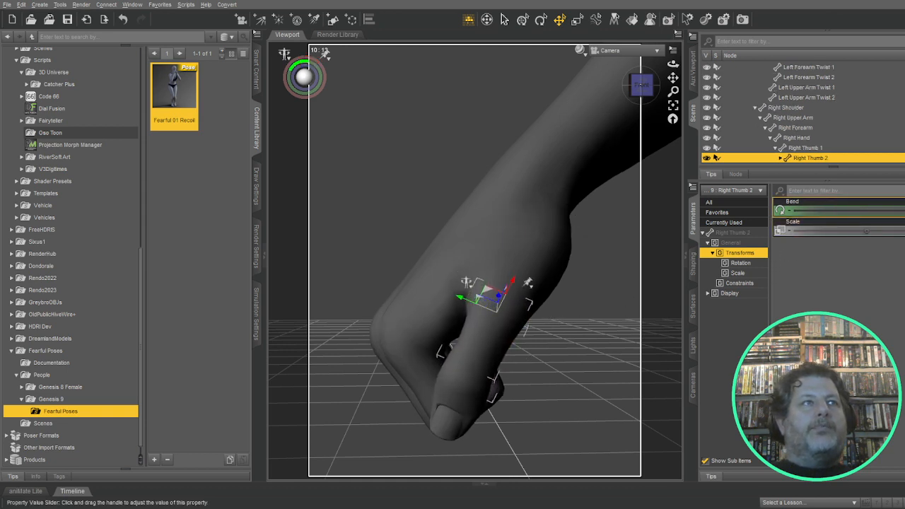
pyautogui.click(454, 398)
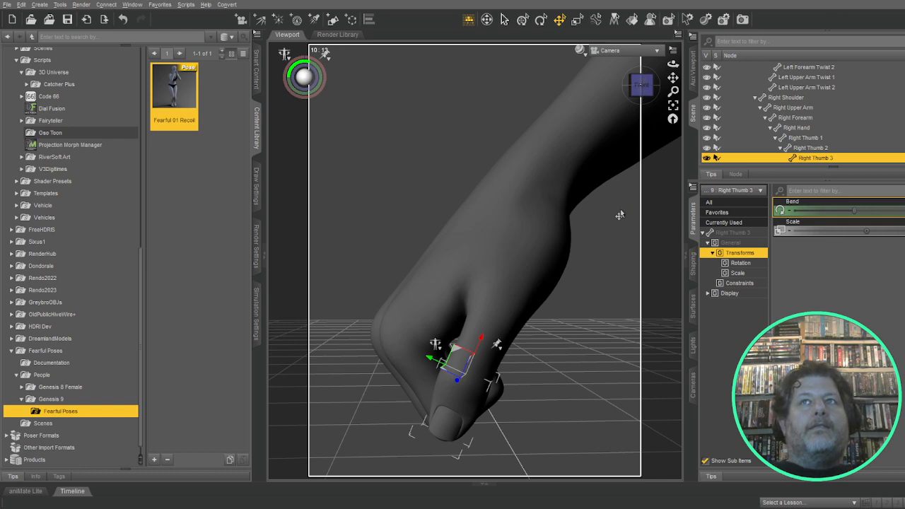
# Step: Adjust the bends of the right index, mid, ring and pinky finger joints to give the fist a looser, uneven curl
pyautogui.moveTo(645, 94); pyautogui.dragTo(616, 100)
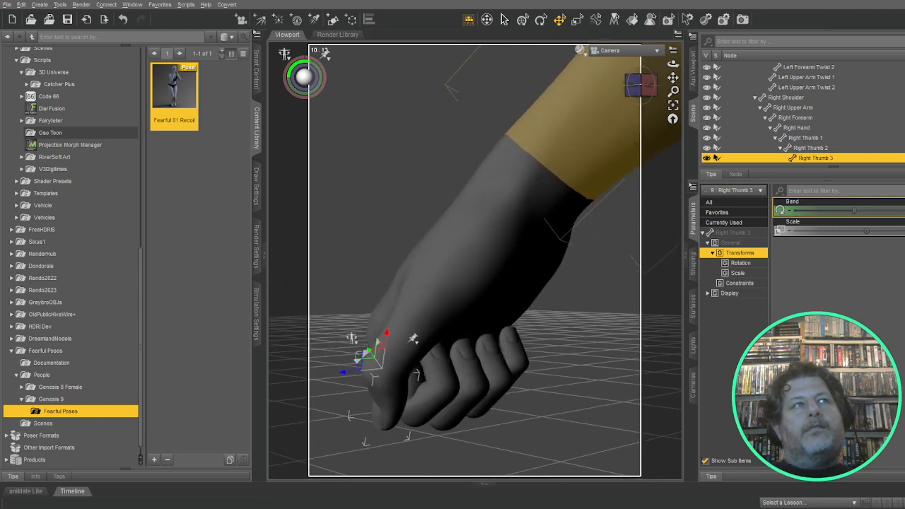
pyautogui.click(440, 375)
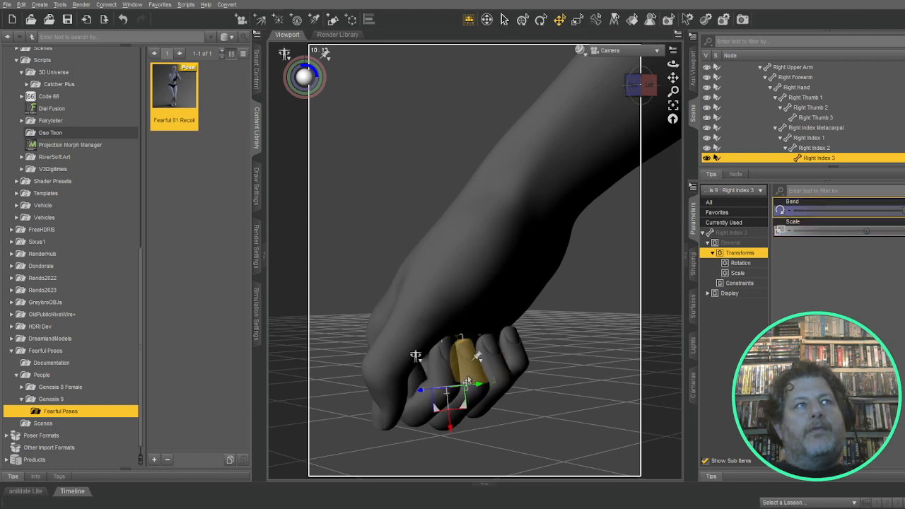
pyautogui.click(469, 364)
pyautogui.moveTo(902, 210); pyautogui.dragTo(888, 210)
pyautogui.click(485, 366)
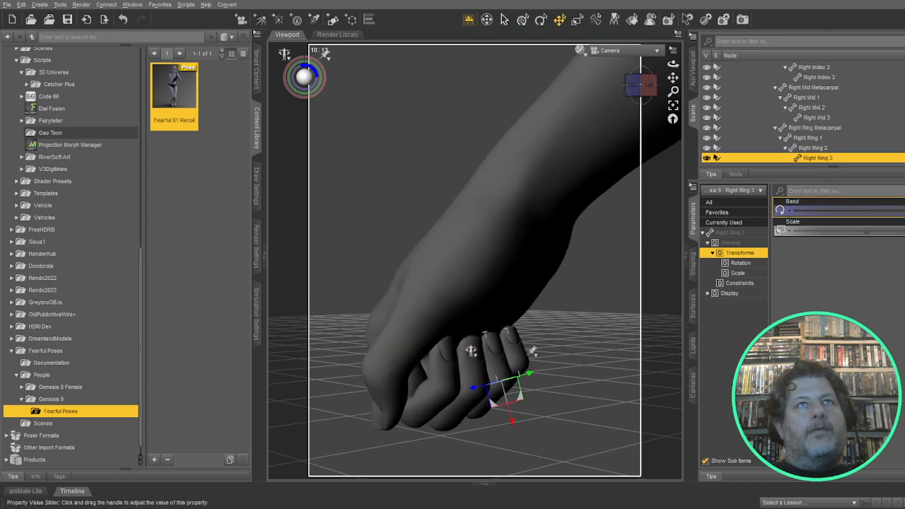
pyautogui.click(506, 373)
pyautogui.moveTo(902, 210); pyautogui.dragTo(895, 210)
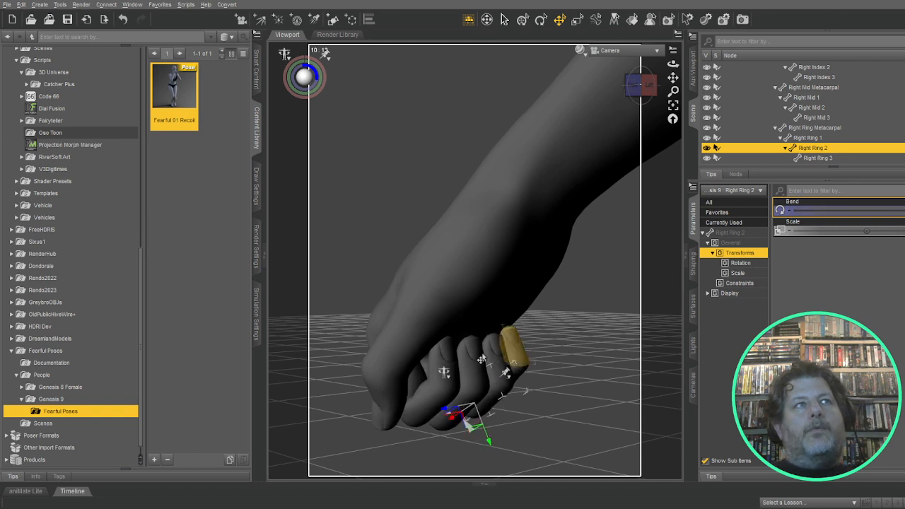
pyautogui.click(515, 357)
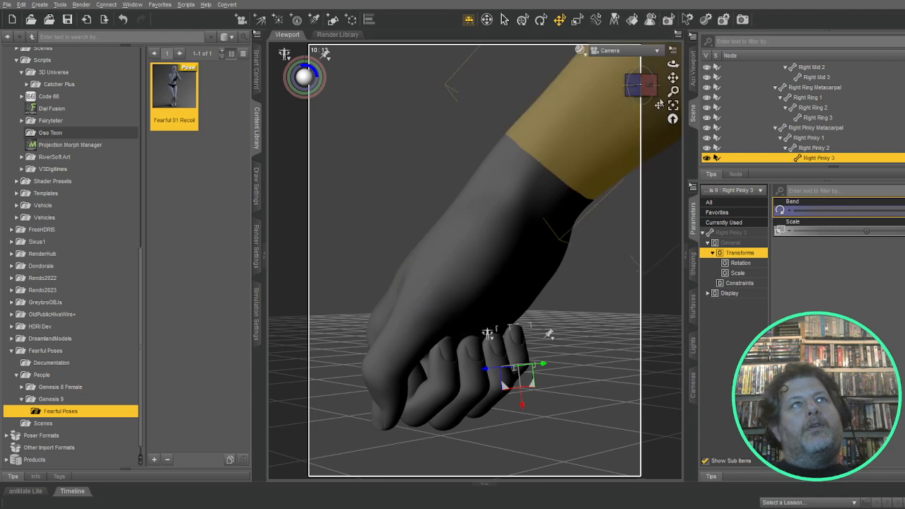
# Step: Refine the bend of the Right Thumb 2 joint while viewing the fist from the front
pyautogui.moveTo(643, 85); pyautogui.dragTo(665, 84)
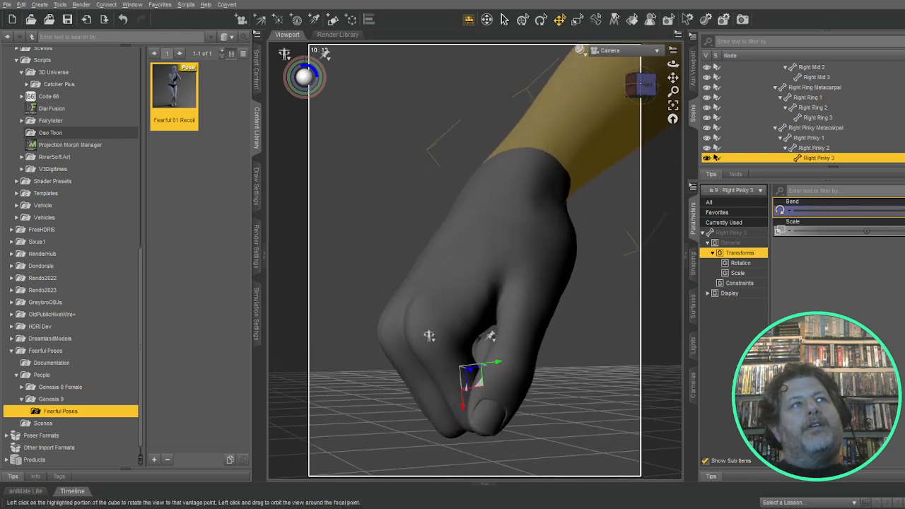
pyautogui.click(538, 319)
pyautogui.moveTo(902, 210)
pyautogui.mouseDown()
pyautogui.moveTo(862, 225)
pyautogui.moveTo(903, 225)
pyautogui.mouseUp()
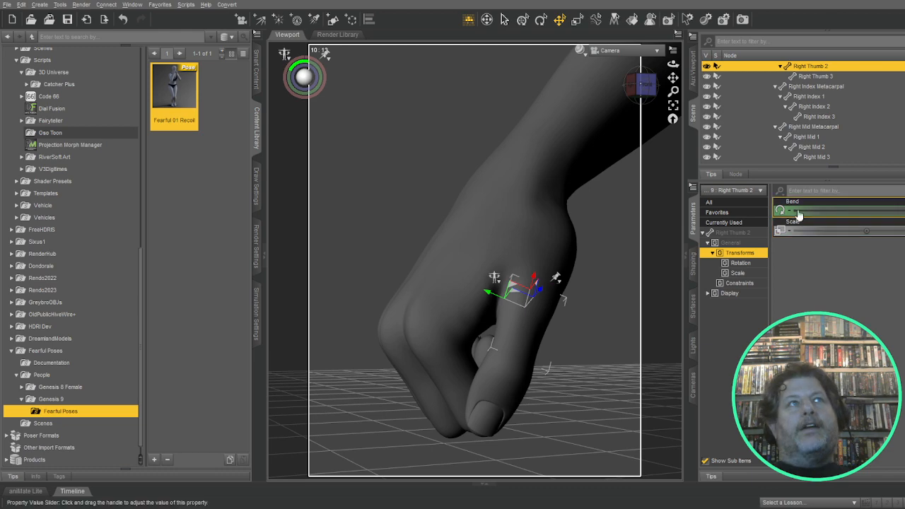
# Step: Select the Loose Fist R partial pose and render a close-up of the right fist for its thumbnail
pyautogui.moveTo(643, 87); pyautogui.dragTo(672, 117)
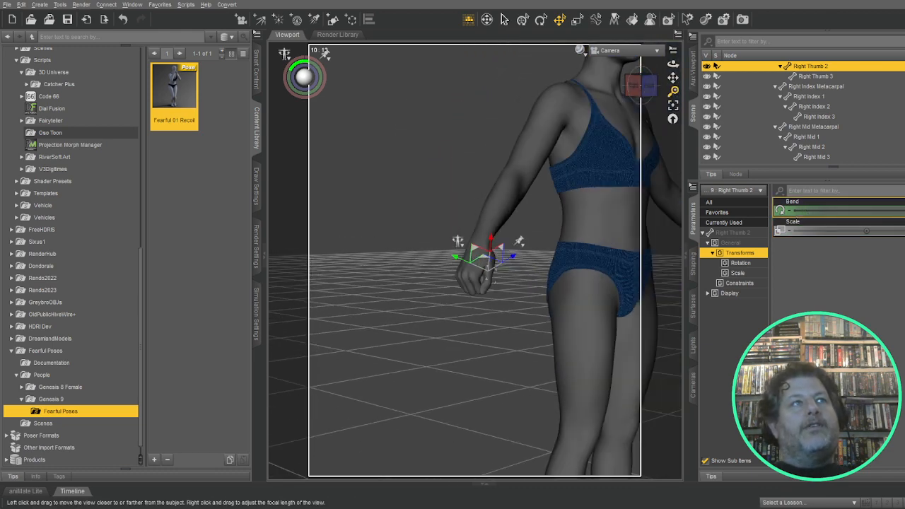
pyautogui.moveTo(642, 89); pyautogui.dragTo(597, 83)
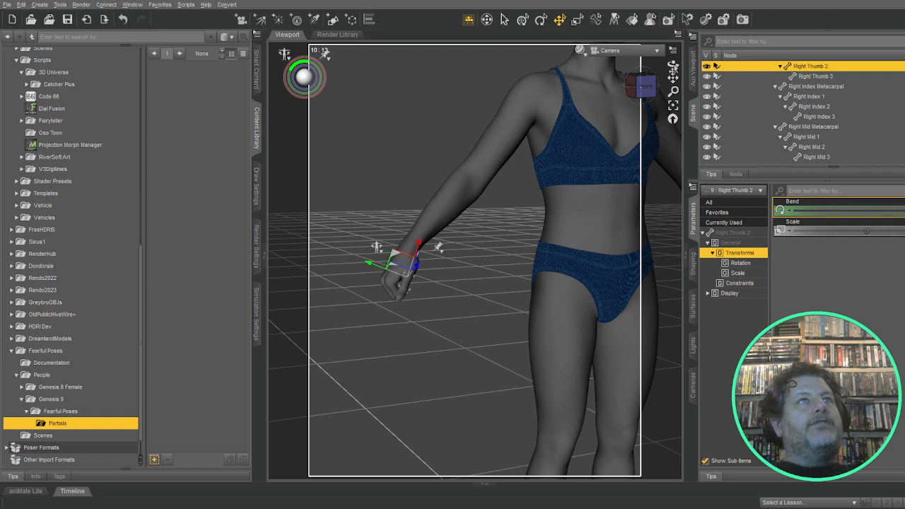
pyautogui.click(673, 107)
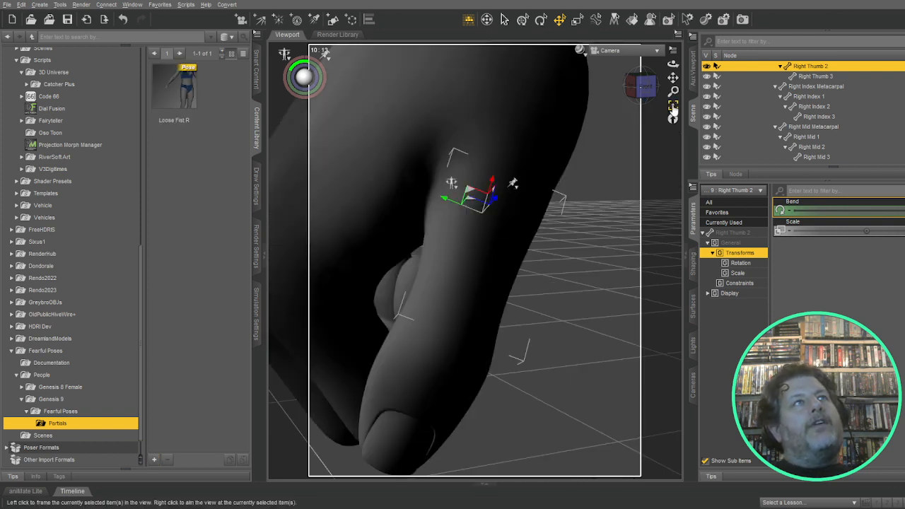
pyautogui.moveTo(673, 91)
pyautogui.mouseDown()
pyautogui.moveTo(674, 114)
pyautogui.moveTo(660, 103)
pyautogui.moveTo(690, 89)
pyautogui.moveTo(673, 95)
pyautogui.mouseUp()
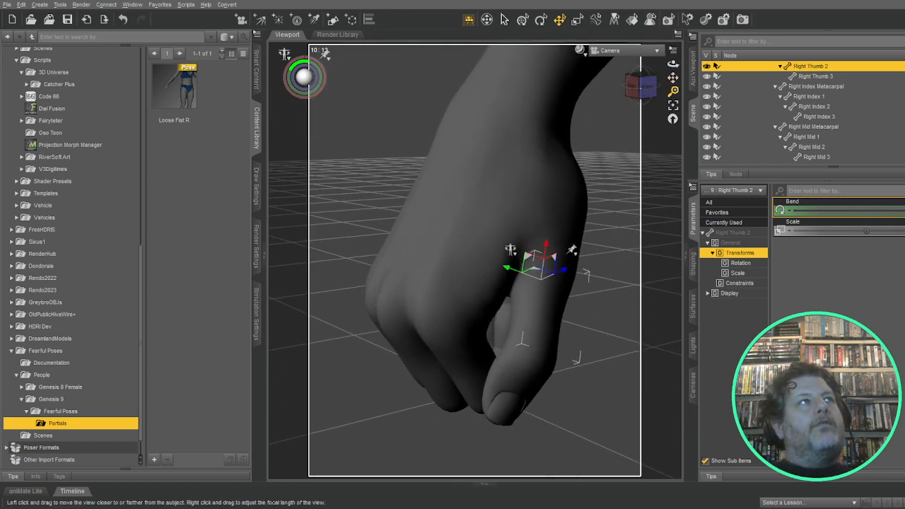
pyautogui.click(177, 89)
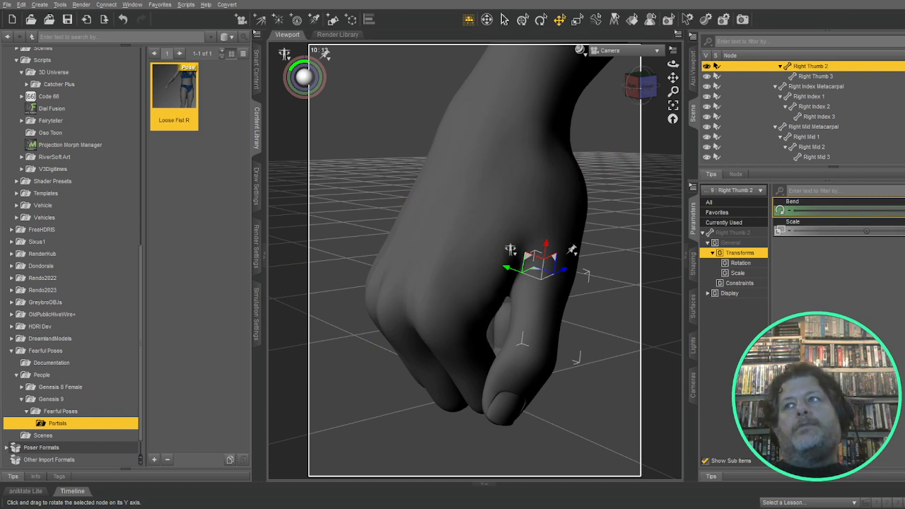
pyautogui.hotkey('ctrl', 'r')
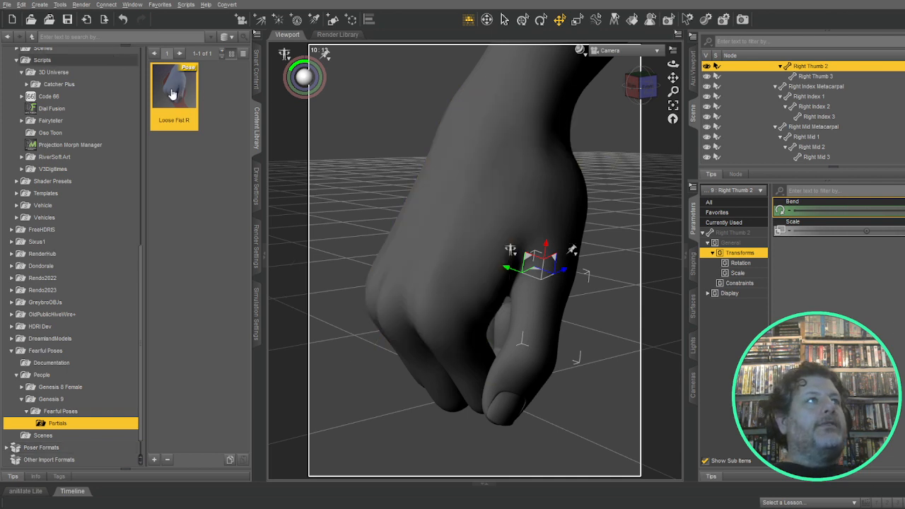
# Step: Select the whole Genesis 9 figure and frame it in a straight front view
pyautogui.moveTo(618, 96); pyautogui.dragTo(598, 94)
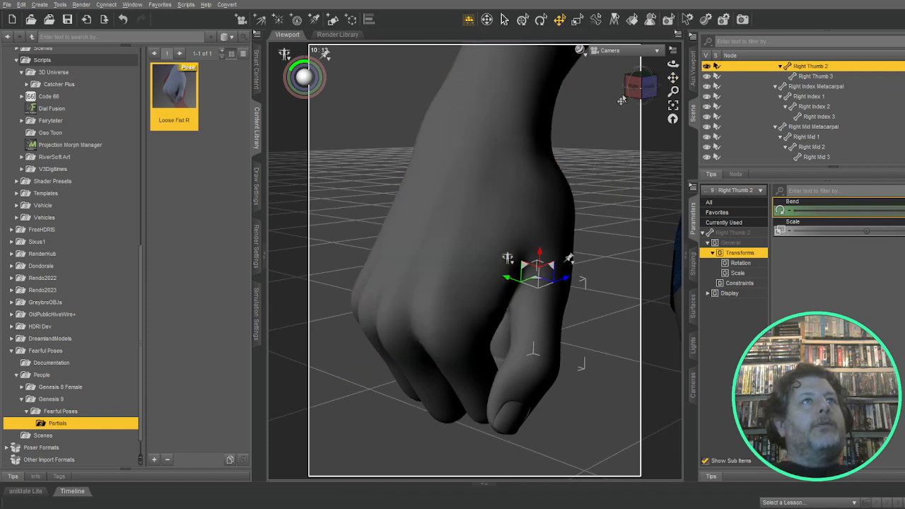
pyautogui.scroll(10, 830, 96)
pyautogui.scroll(5, 771, 84)
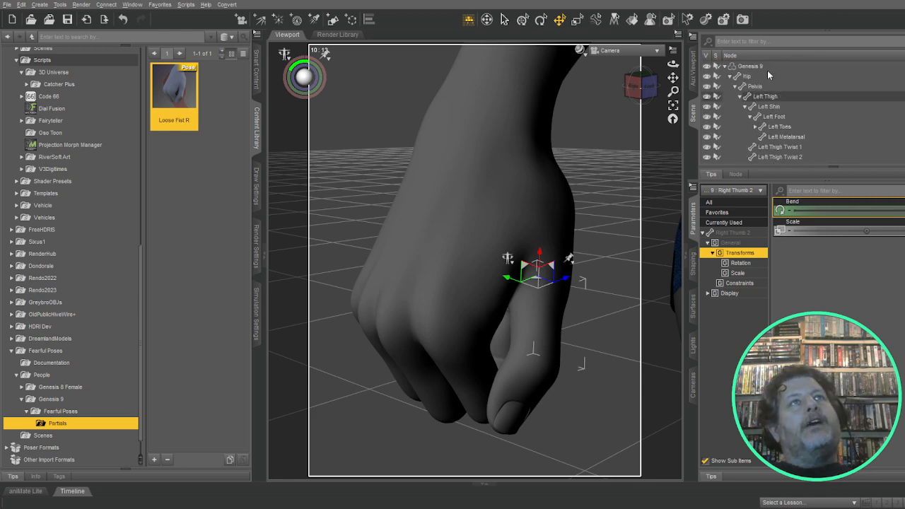
pyautogui.click(761, 67)
pyautogui.click(672, 107)
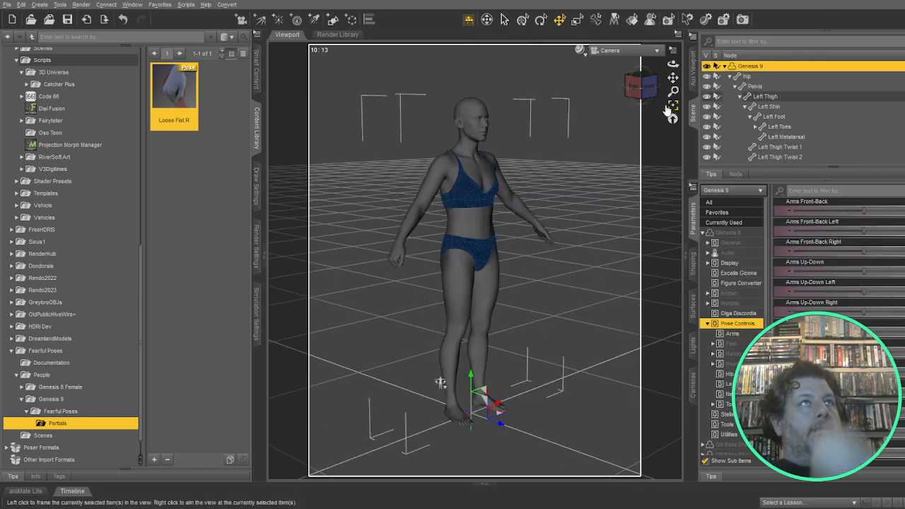
pyautogui.click(640, 90)
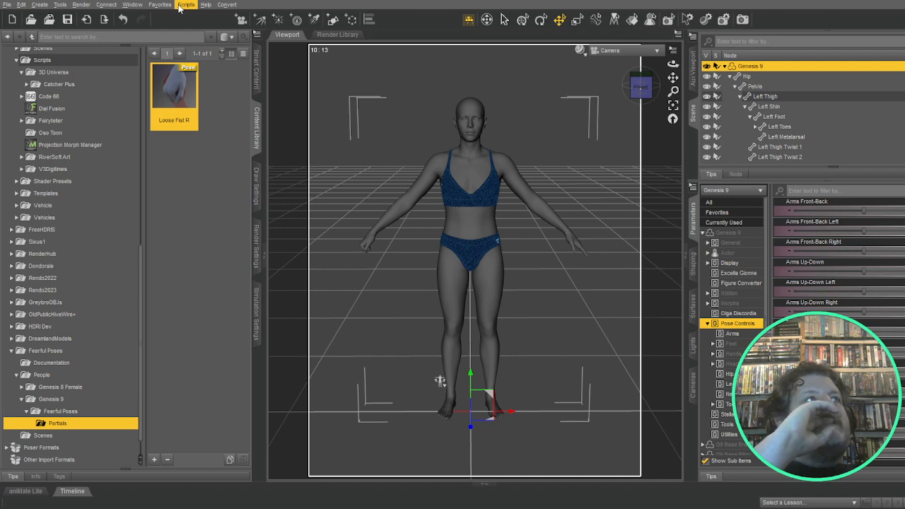
# Step: Search the Smart Content products for "mirror"
pyautogui.click(257, 75)
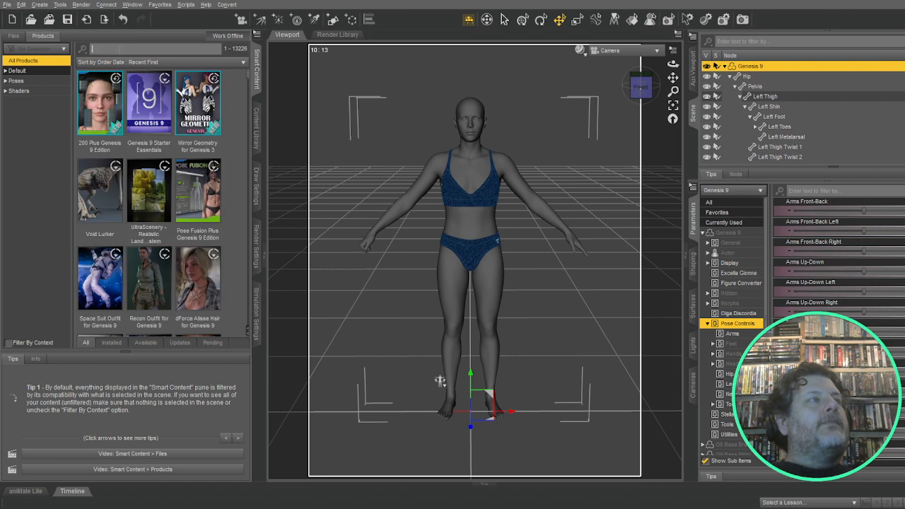
pyautogui.write('mirror')
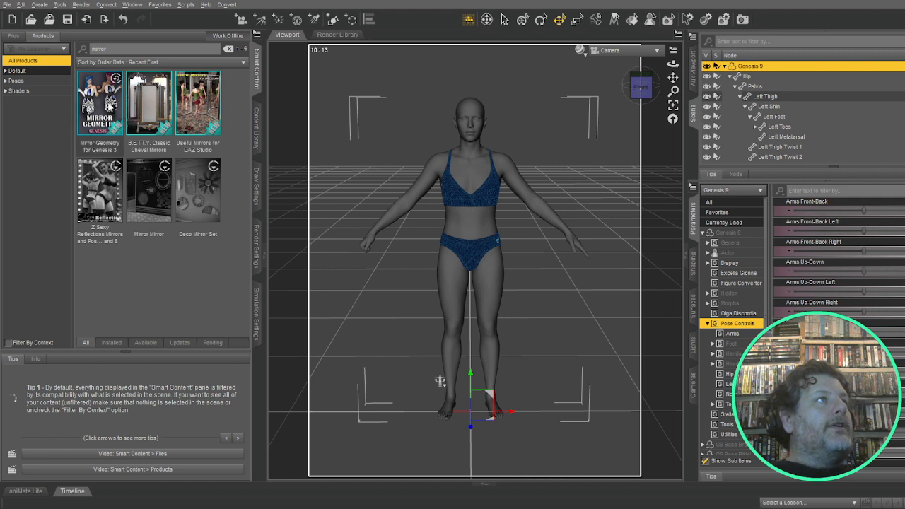
# Step: Open the Utilities content of the Mirror Geometry for Genesis 3 product and update the product
pyautogui.click(110, 108)
pyautogui.click(14, 150)
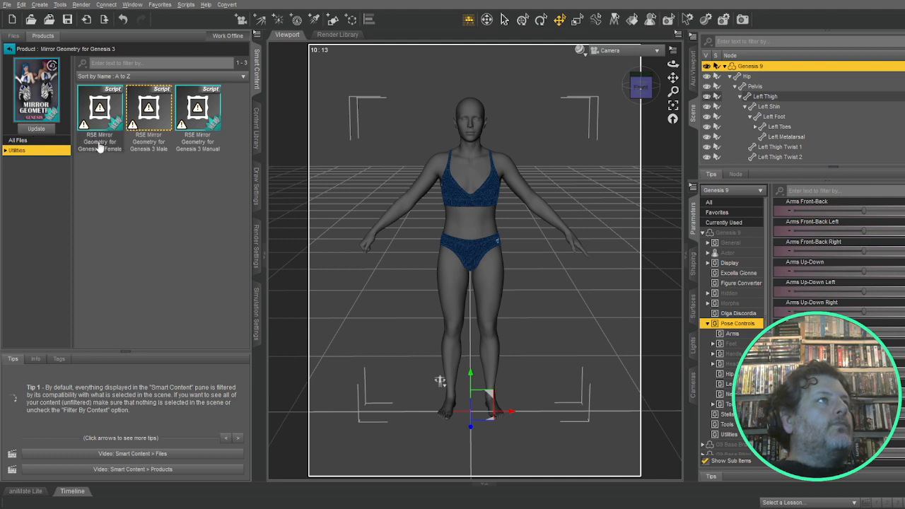
pyautogui.click(110, 111)
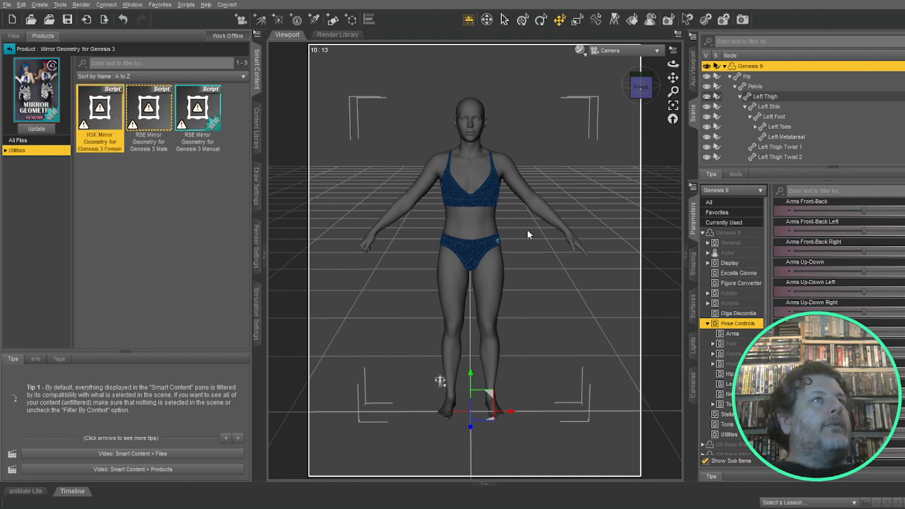
pyautogui.click(35, 129)
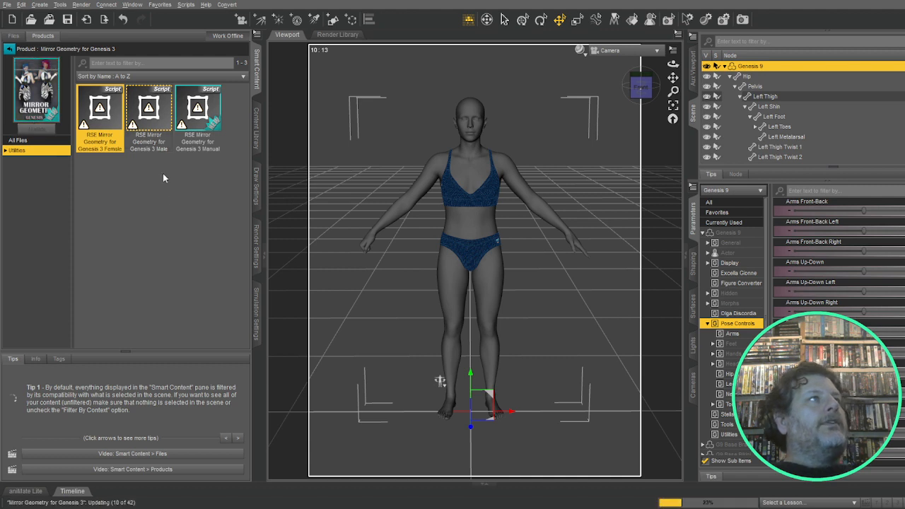
# Step: Reopen the Mirror Geometry for Genesis 3 utilities, run RSE Mirror Geometry Install Custom Actions, and return to the product list
pyautogui.click(8, 49)
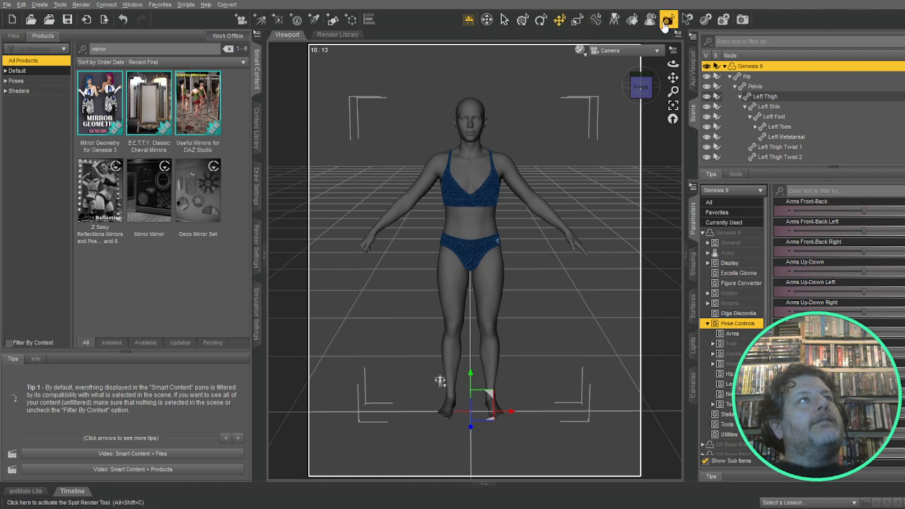
pyautogui.doubleClick(94, 100)
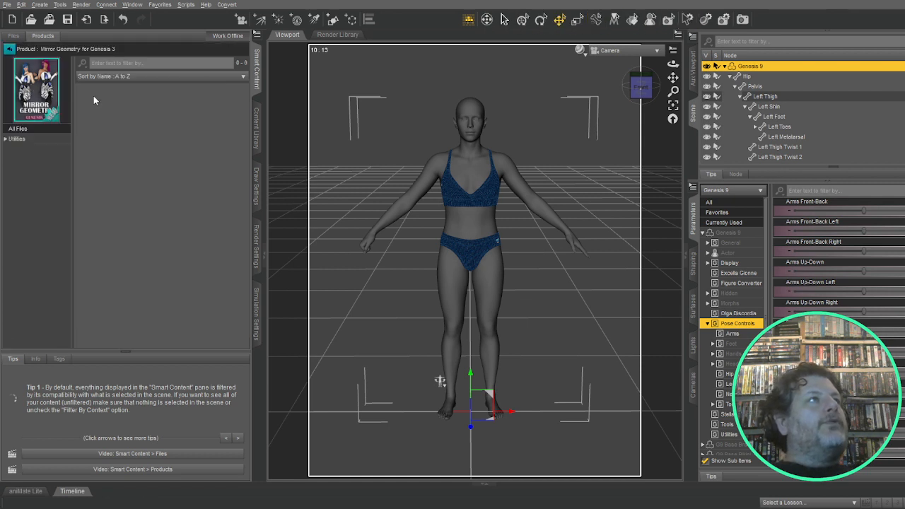
pyautogui.click(15, 139)
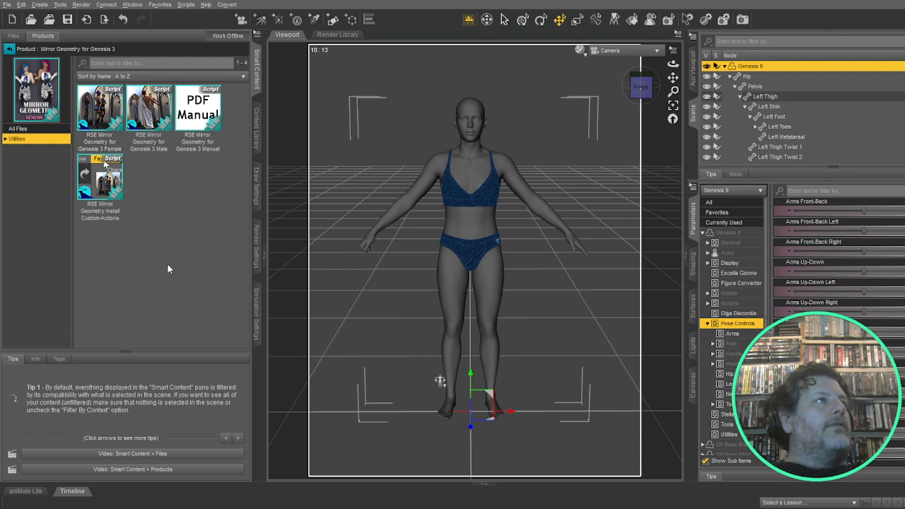
pyautogui.click(112, 185)
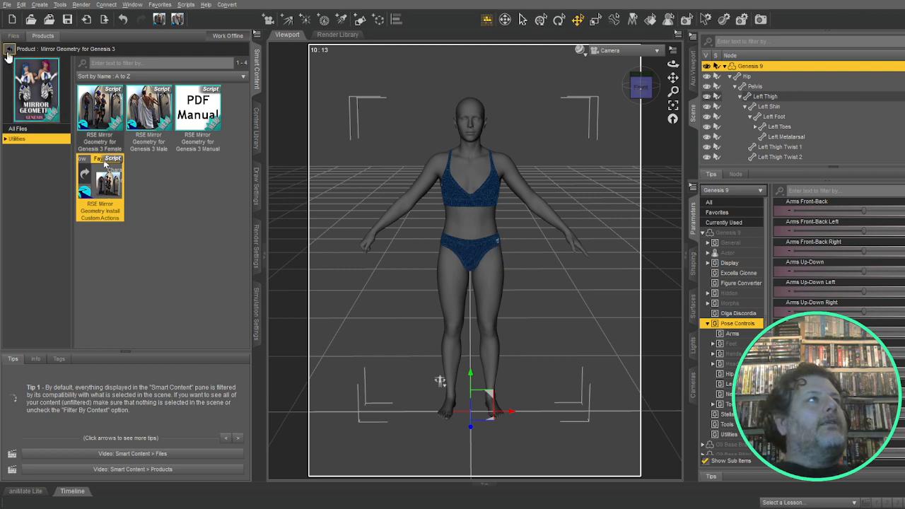
pyautogui.click(9, 48)
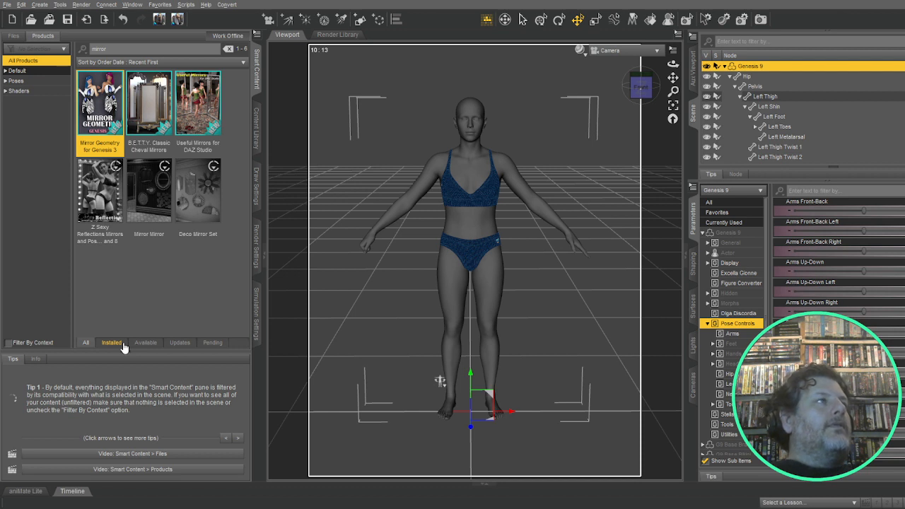
# Step: Search the Smart Content products for "geometry" and check the file listing
pyautogui.moveTo(113, 48); pyautogui.dragTo(26, 43)
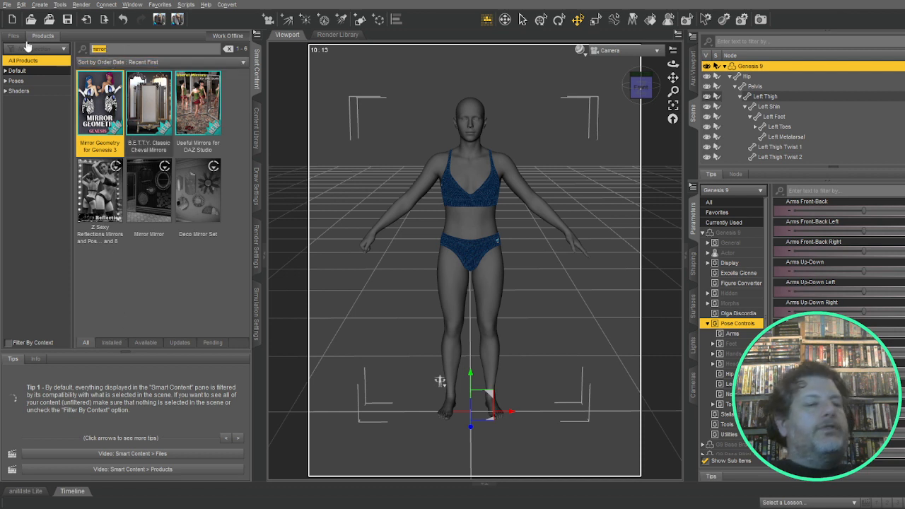
pyautogui.write('geometry')
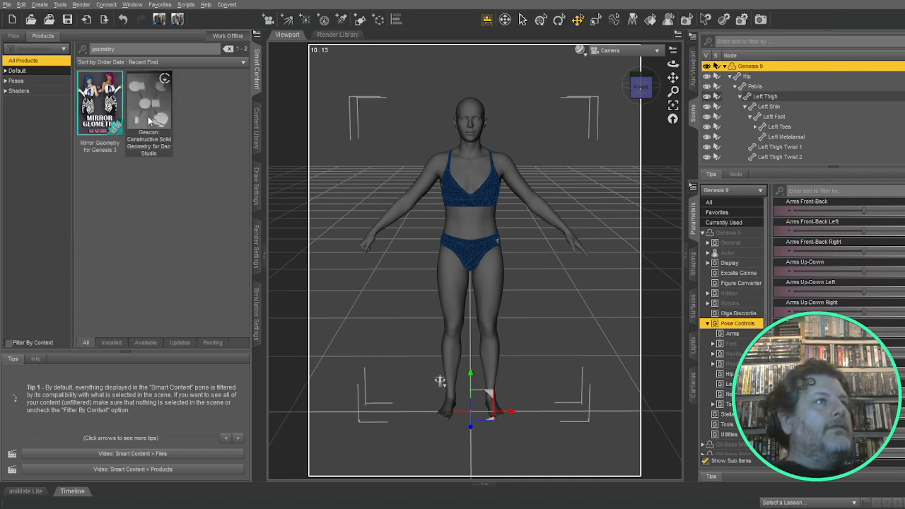
pyautogui.click(14, 36)
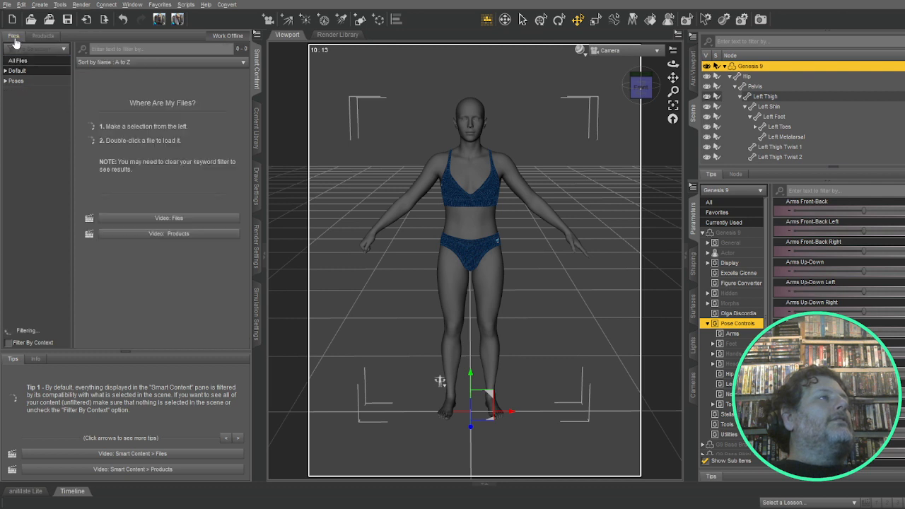
# Step: Browse the favourite scripts folders under Disciple3D and select the Save-G3-Pose script
pyautogui.click(256, 129)
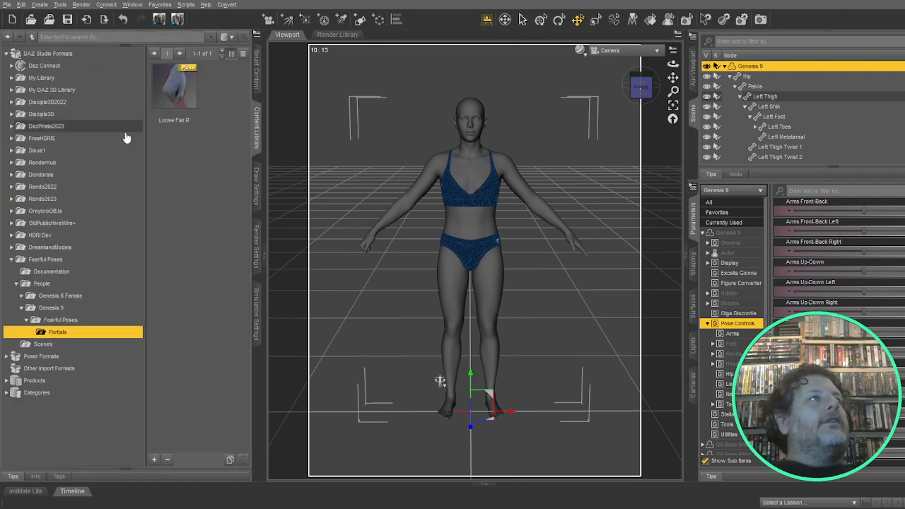
pyautogui.click(11, 113)
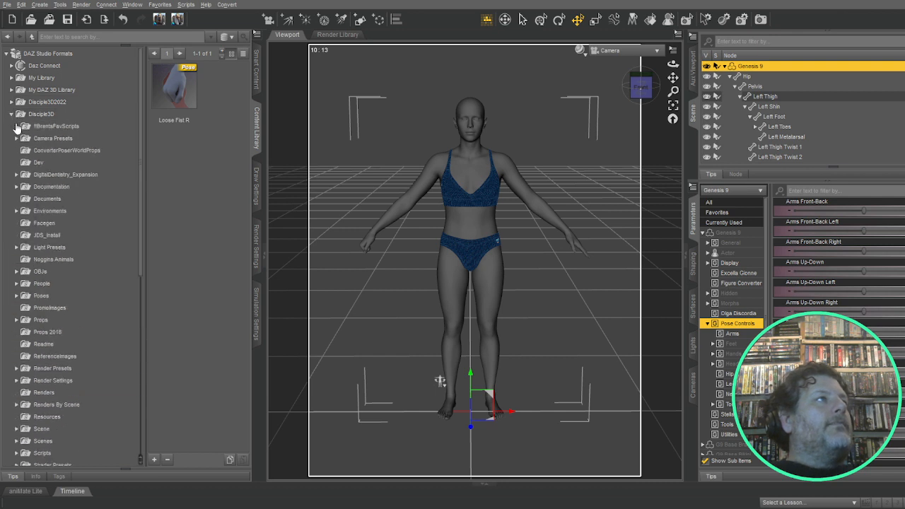
pyautogui.click(16, 126)
pyautogui.click(55, 152)
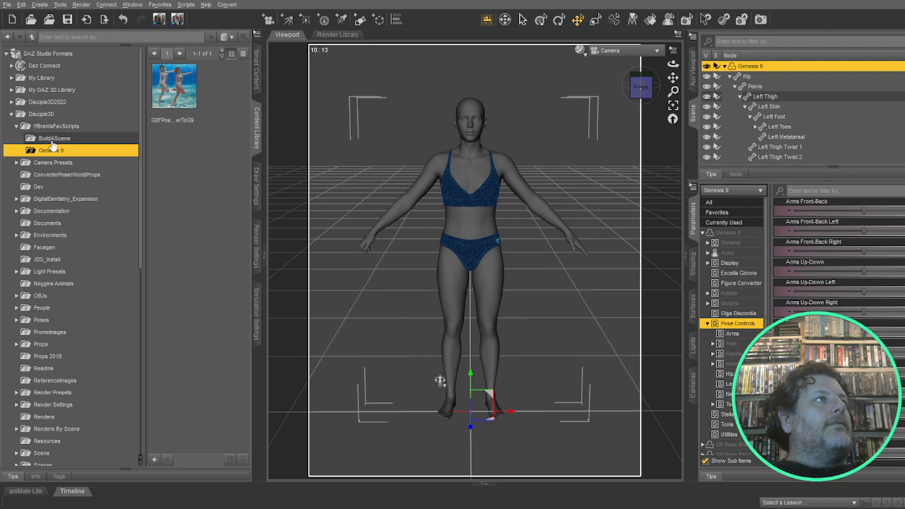
pyautogui.click(56, 126)
pyautogui.scroll(-4, 229, 263)
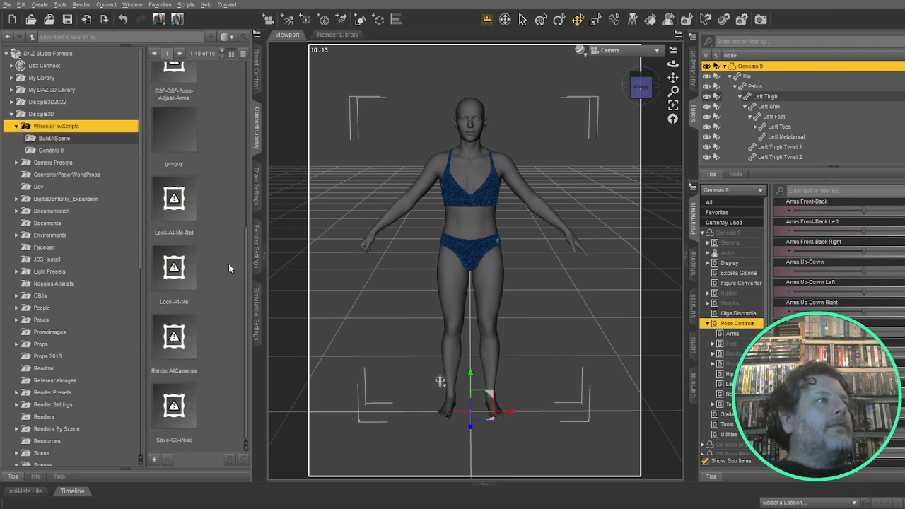
pyautogui.click(182, 409)
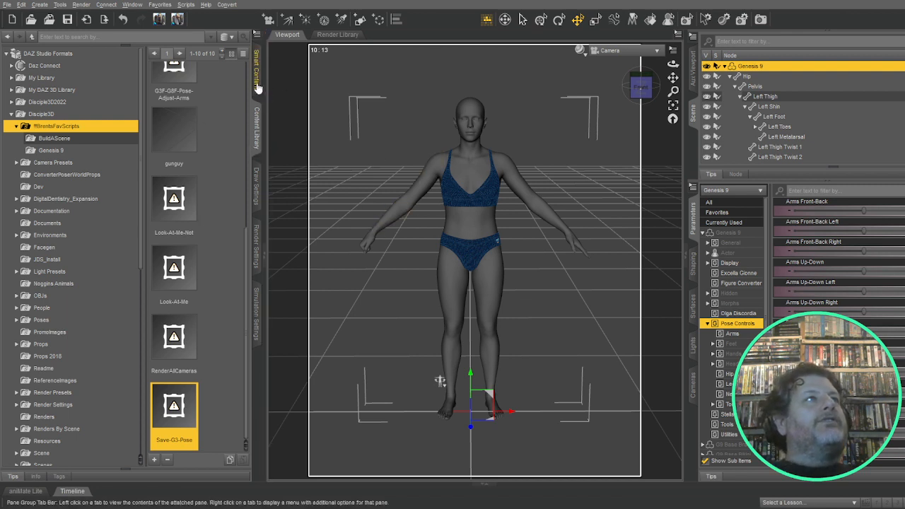
# Step: Select the right hand and examine the loose fist up close from an angled view
pyautogui.click(362, 246)
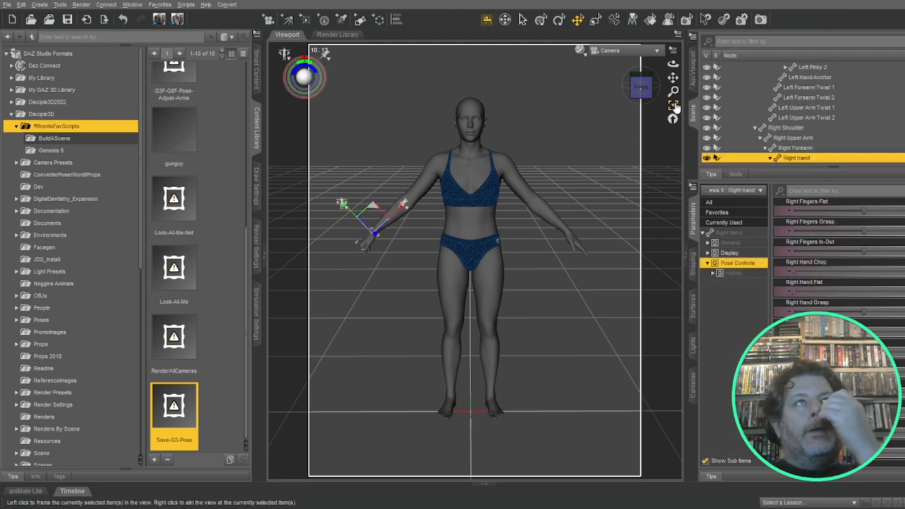
pyautogui.click(673, 105)
pyautogui.moveTo(639, 91); pyautogui.dragTo(673, 116)
pyautogui.moveTo(673, 78)
pyautogui.mouseDown()
pyautogui.moveTo(672, 55)
pyautogui.moveTo(669, 74)
pyautogui.mouseUp()
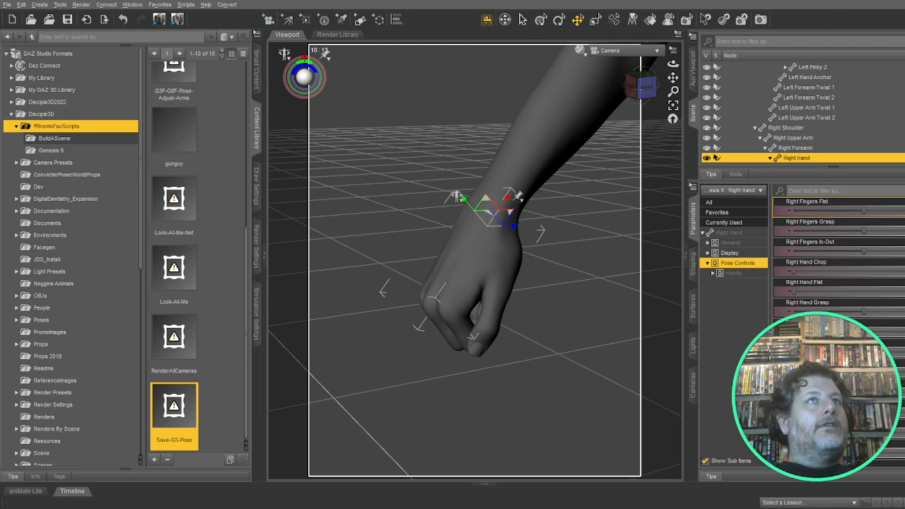
# Step: Frame the whole Genesis 9 figure and lower the Right Upper Arm towards the body with its Front-Back and Bend rotations
pyautogui.scroll(5, 803, 96)
pyautogui.scroll(5, 813, 96)
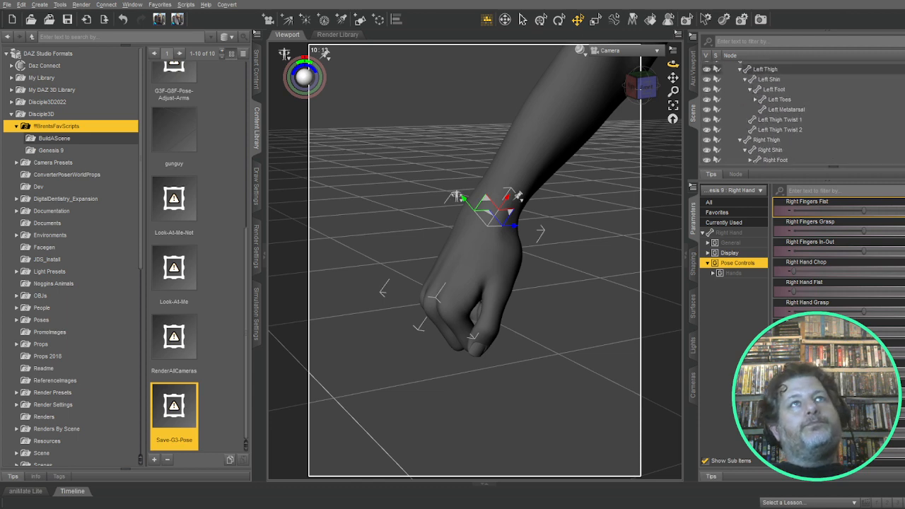
pyautogui.click(750, 66)
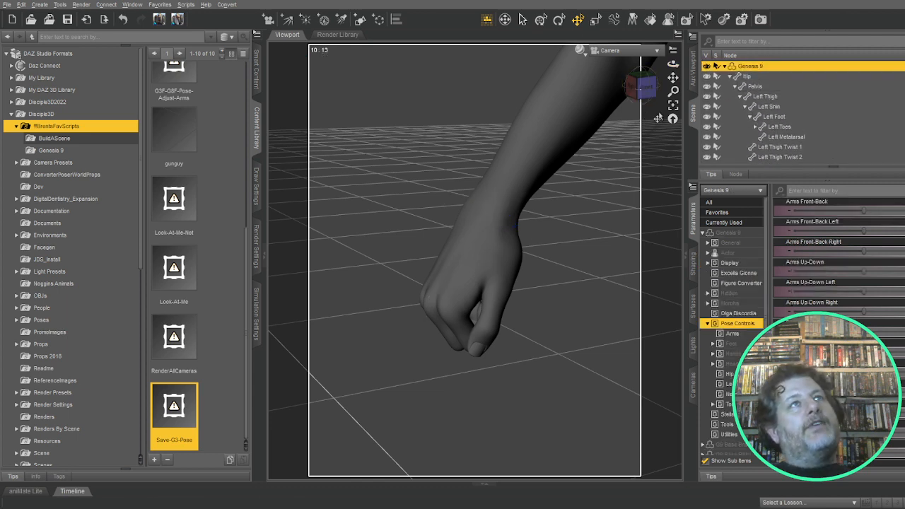
pyautogui.click(674, 105)
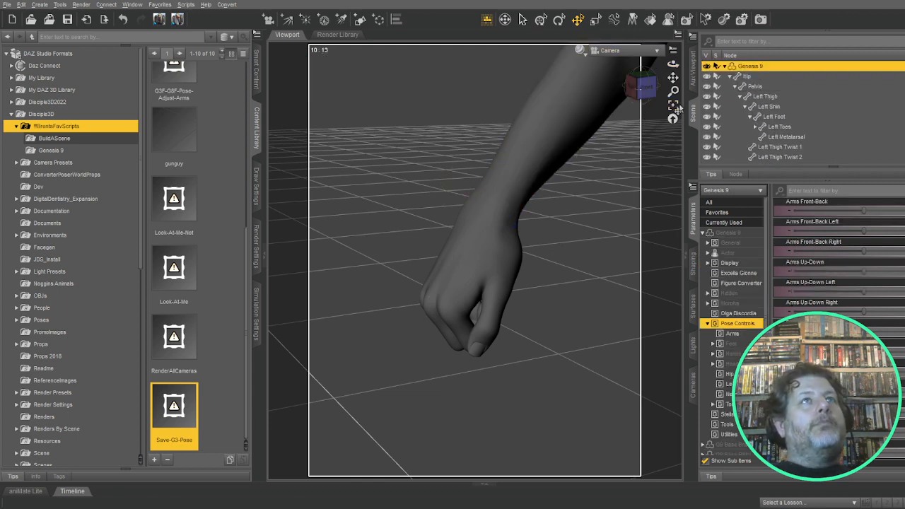
pyautogui.click(411, 191)
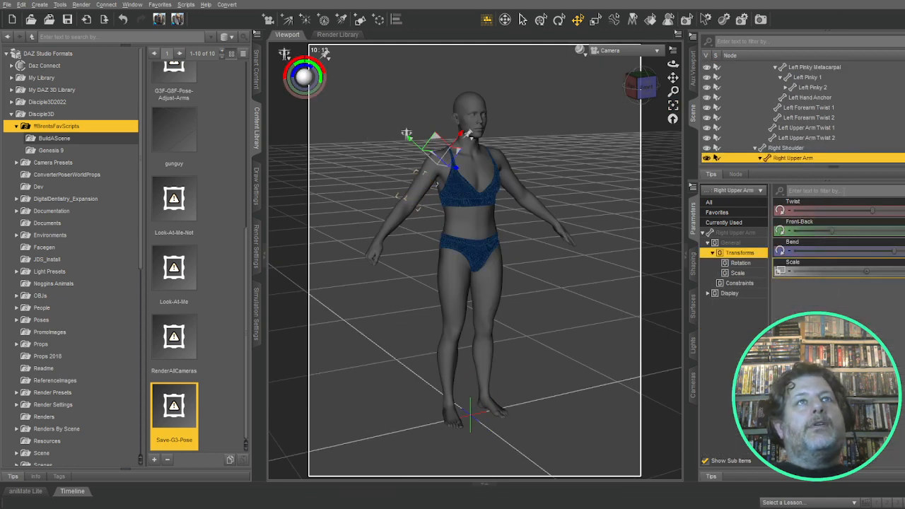
pyautogui.moveTo(832, 232)
pyautogui.mouseDown()
pyautogui.moveTo(856, 231)
pyautogui.moveTo(844, 231)
pyautogui.mouseUp()
pyautogui.moveTo(895, 251)
pyautogui.mouseDown()
pyautogui.moveTo(904, 250)
pyautogui.moveTo(888, 251)
pyautogui.mouseUp()
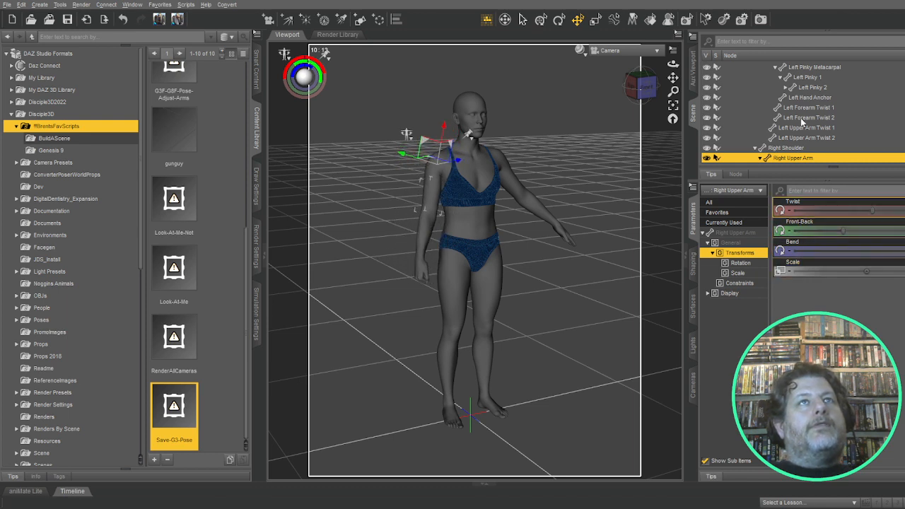
# Step: Adjust the Front-Back rotation of the Right Shoulder and the Twist of the Right Upper Arm
pyautogui.click(794, 148)
pyautogui.moveTo(848, 234); pyautogui.dragTo(834, 234)
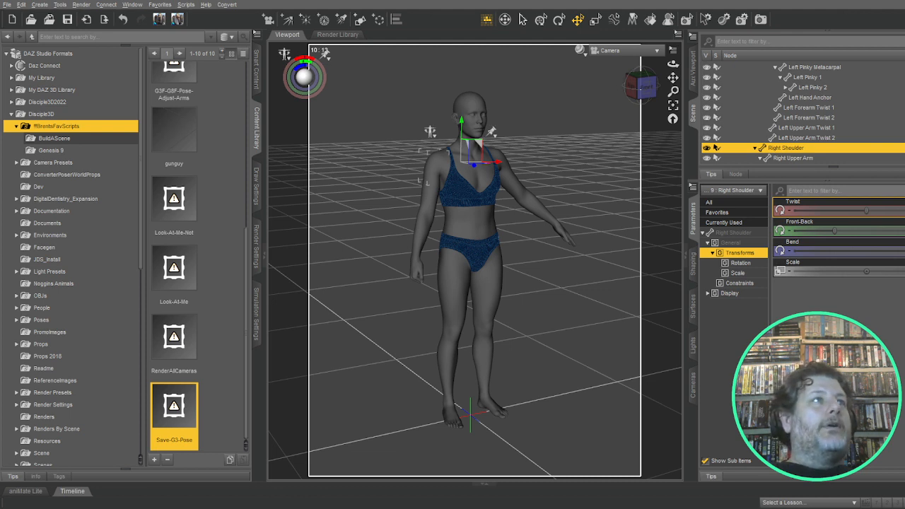
pyautogui.scroll(5, 174, 255)
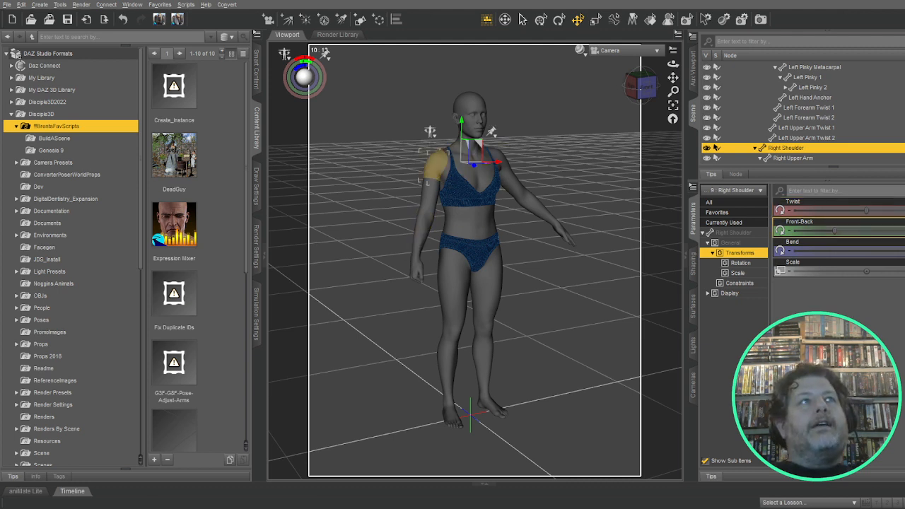
pyautogui.moveTo(836, 231); pyautogui.dragTo(825, 231)
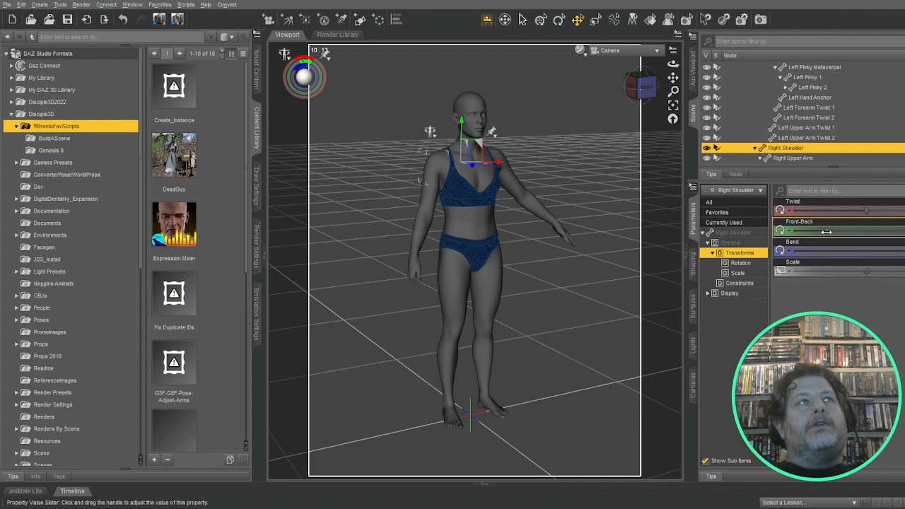
pyautogui.click(429, 196)
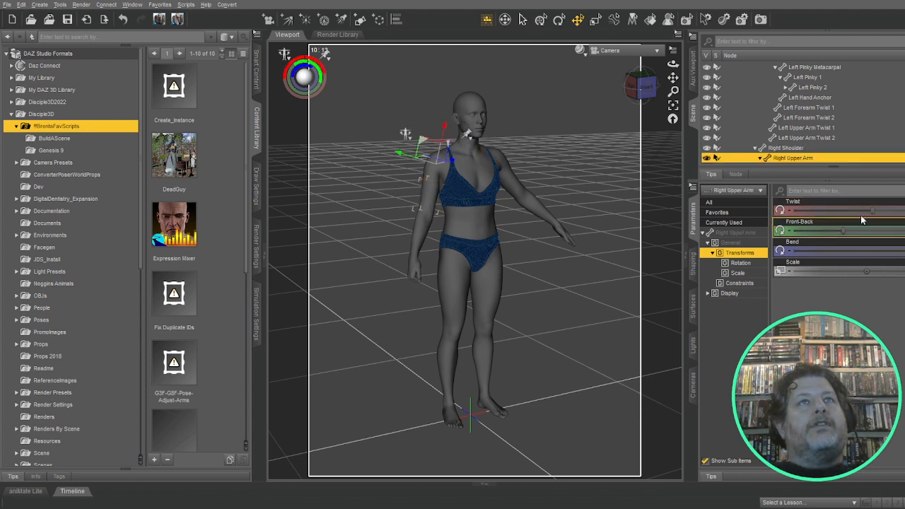
pyautogui.moveTo(874, 209); pyautogui.dragTo(841, 212)
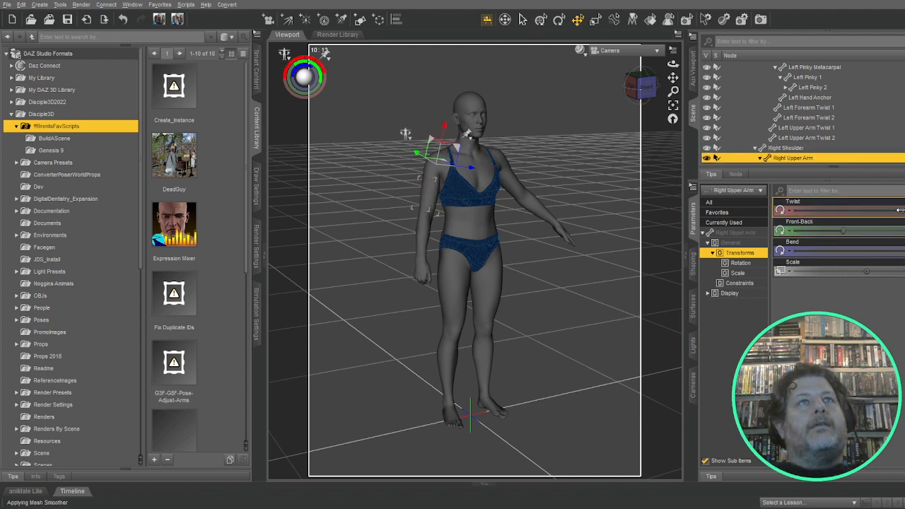
# Step: Rotate the Right Shoulder further with Front-Back and Bend to bring the arm closer to the body
pyautogui.click(799, 149)
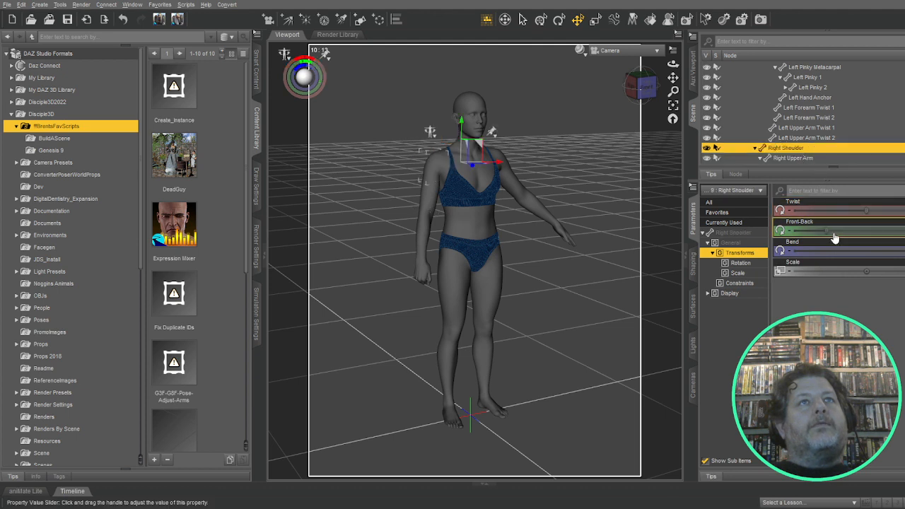
pyautogui.moveTo(831, 231); pyautogui.dragTo(786, 232)
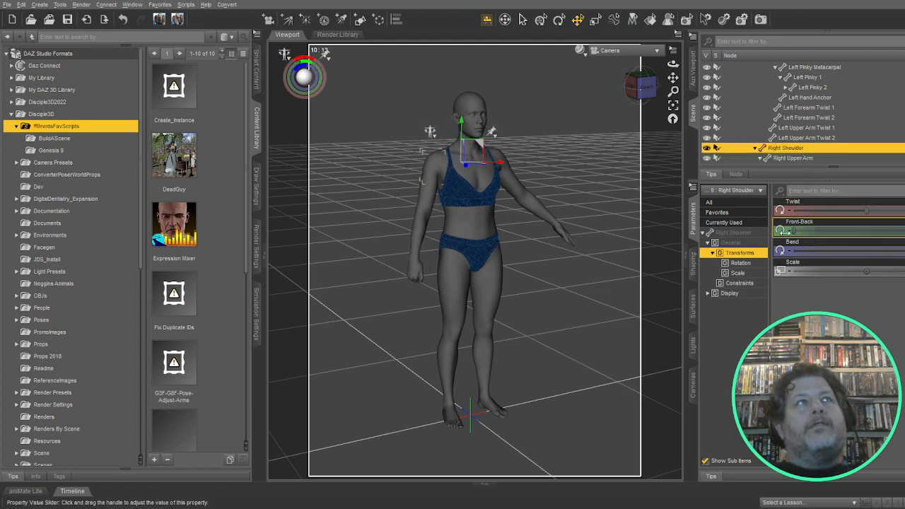
pyautogui.moveTo(897, 252); pyautogui.dragTo(904, 251)
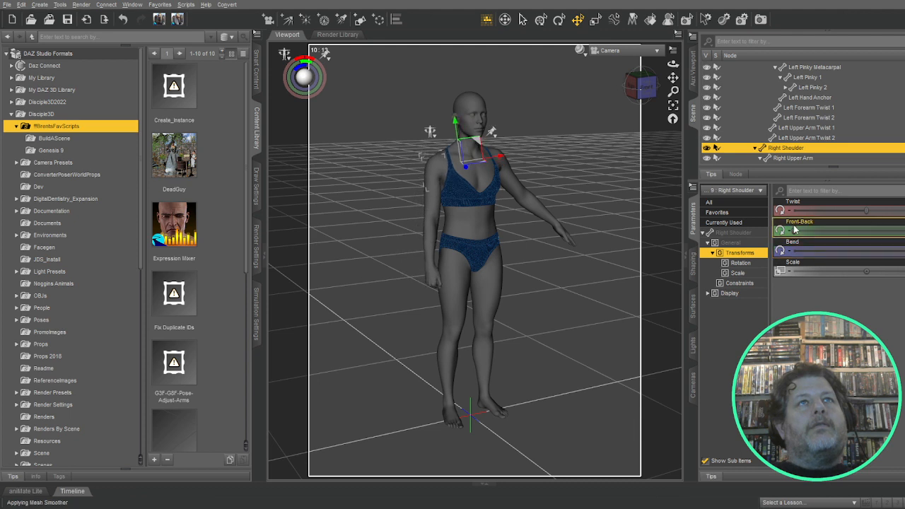
# Step: Refine the Front-Back and Bend rotations of the Right Upper Arm
pyautogui.click(805, 158)
pyautogui.moveTo(849, 236); pyautogui.dragTo(828, 231)
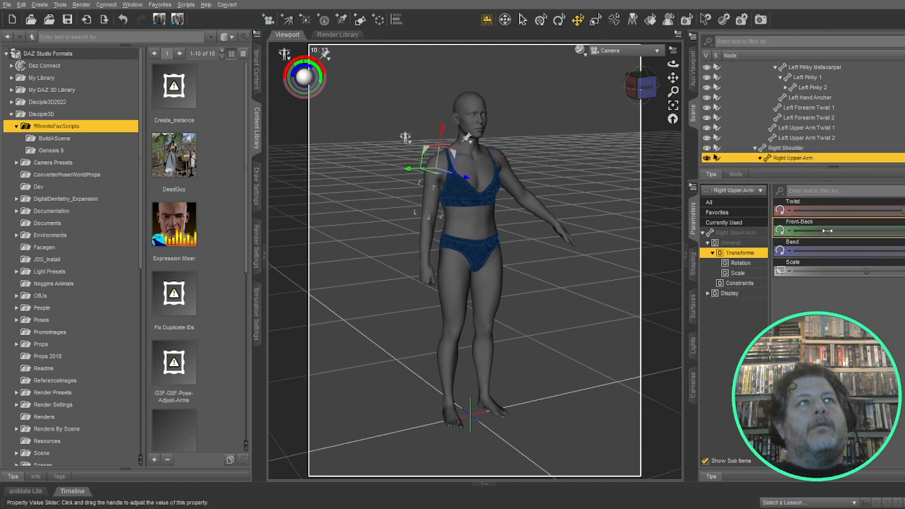
pyautogui.moveTo(904, 251)
pyautogui.mouseDown()
pyautogui.moveTo(887, 254)
pyautogui.moveTo(895, 252)
pyautogui.mouseUp()
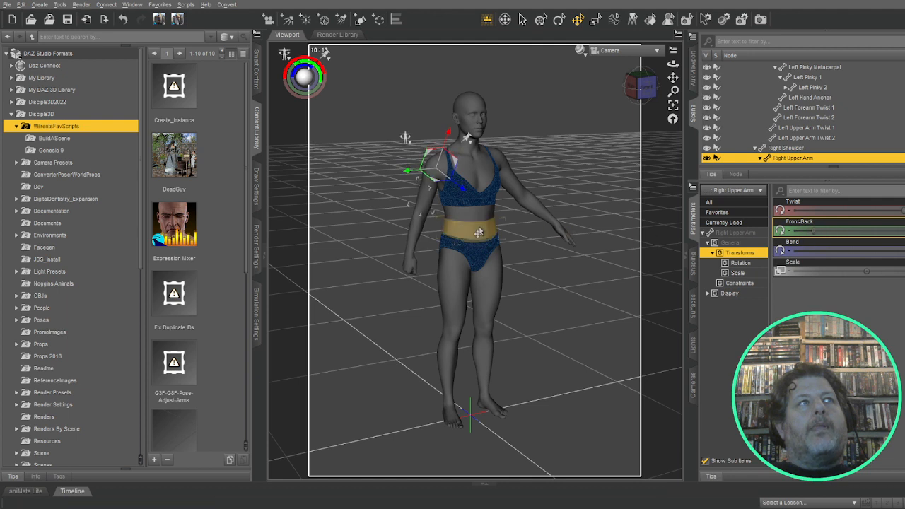
# Step: Bring the Right Forearm in towards the hip with its Bend rotation and adjust the Bend of the Right Upper Arm
pyautogui.click(414, 237)
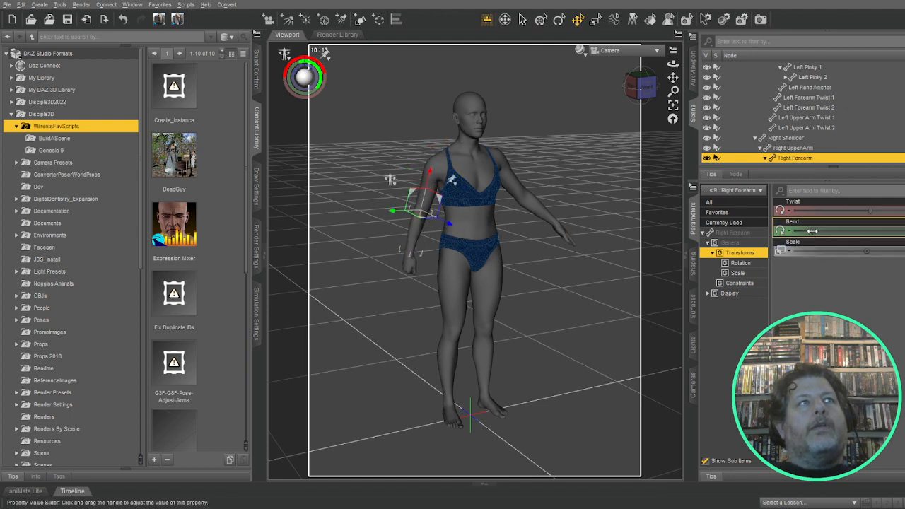
pyautogui.moveTo(810, 232); pyautogui.dragTo(827, 232)
pyautogui.click(793, 148)
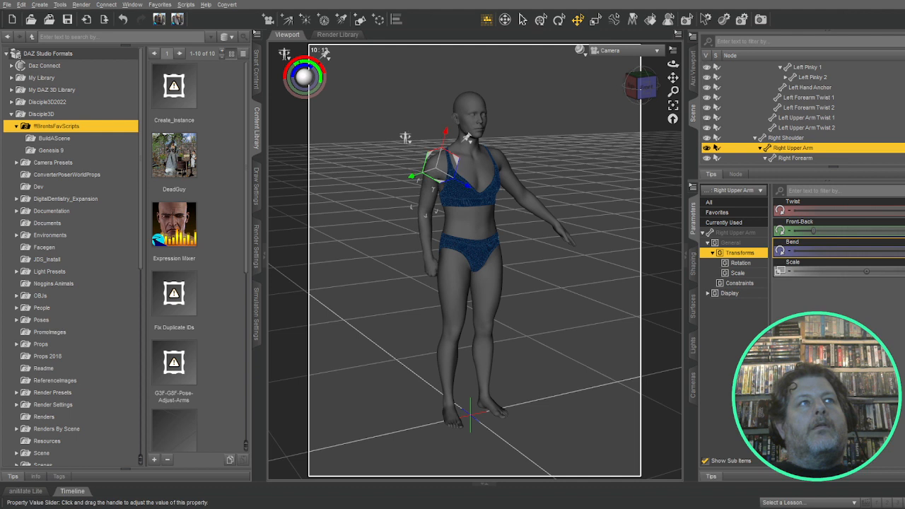
pyautogui.click(425, 233)
pyautogui.moveTo(831, 230); pyautogui.dragTo(836, 229)
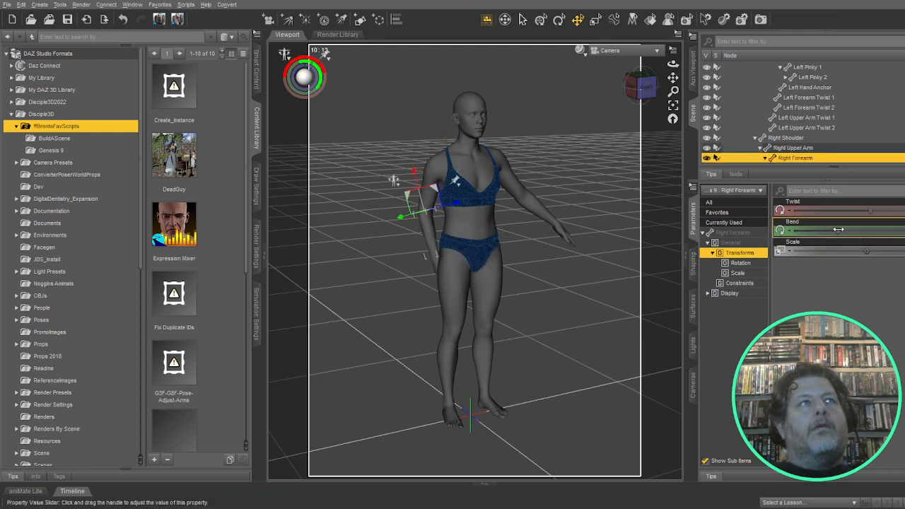
# Step: Refine the Twist and Front-Back rotations of the Right Upper Arm and fine-tune the Right Forearm so the hand rests beside the hip
pyautogui.click(796, 148)
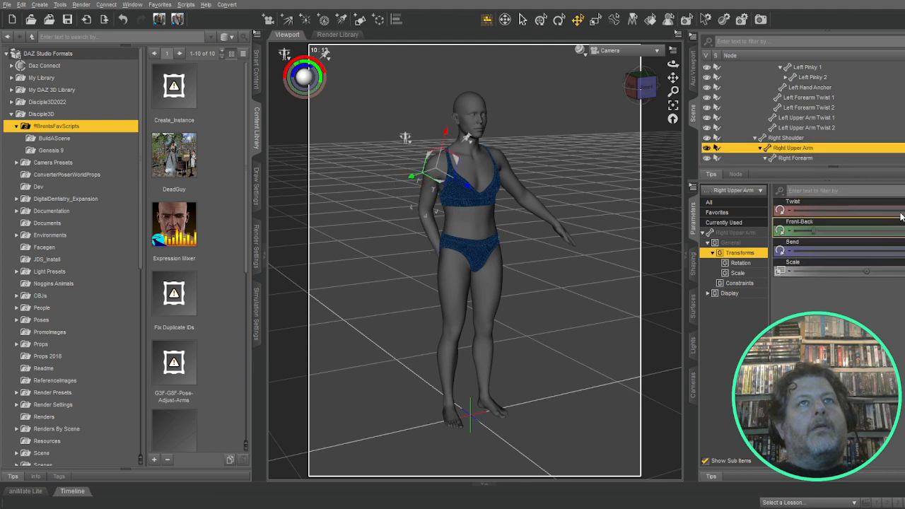
pyautogui.moveTo(901, 214); pyautogui.dragTo(835, 232)
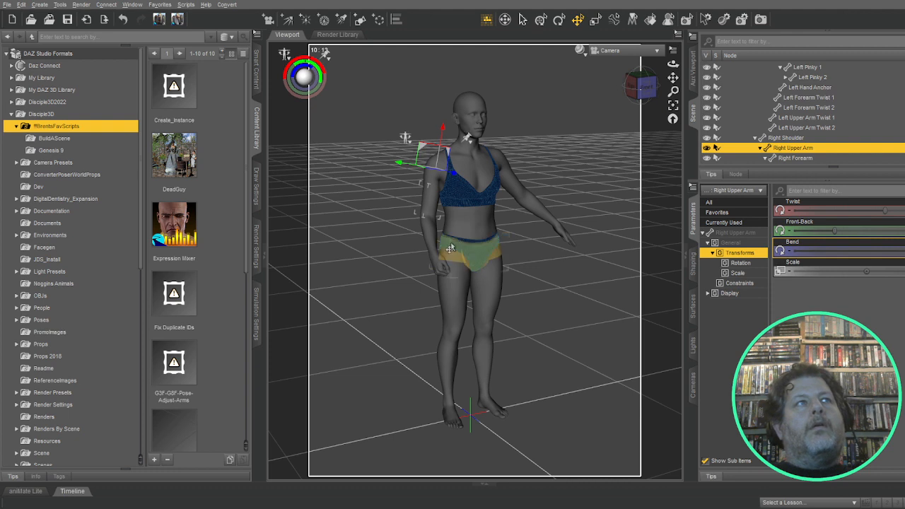
pyautogui.click(428, 225)
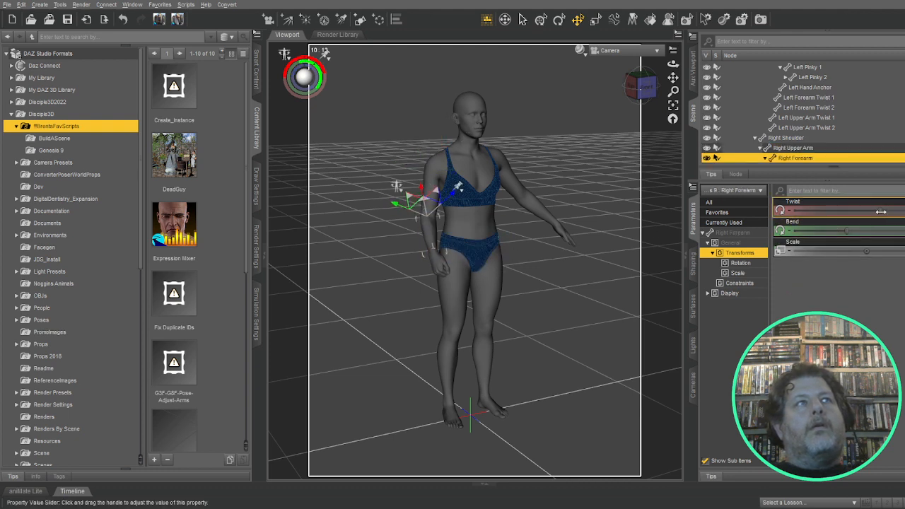
pyautogui.click(652, 90)
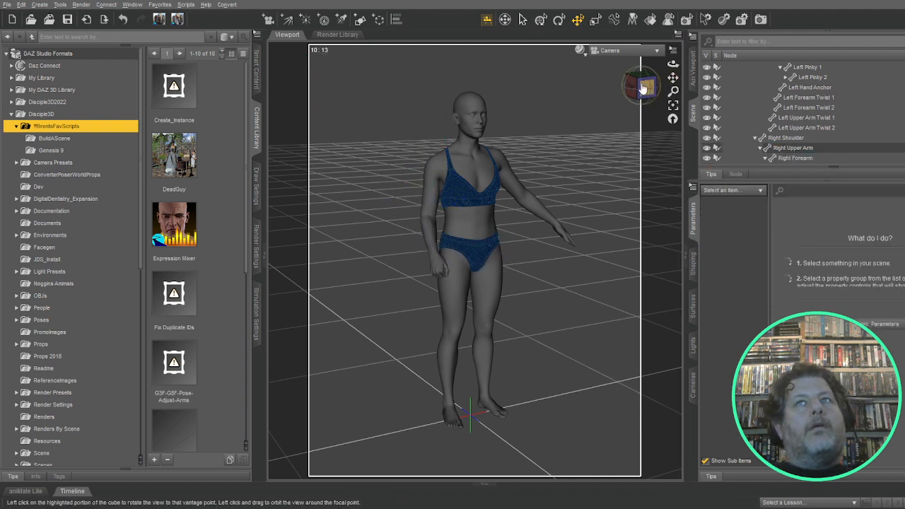
# Step: Raise the Left Shoulder with its Bend rotation and adjust its Front-Back rotation
pyautogui.click(505, 170)
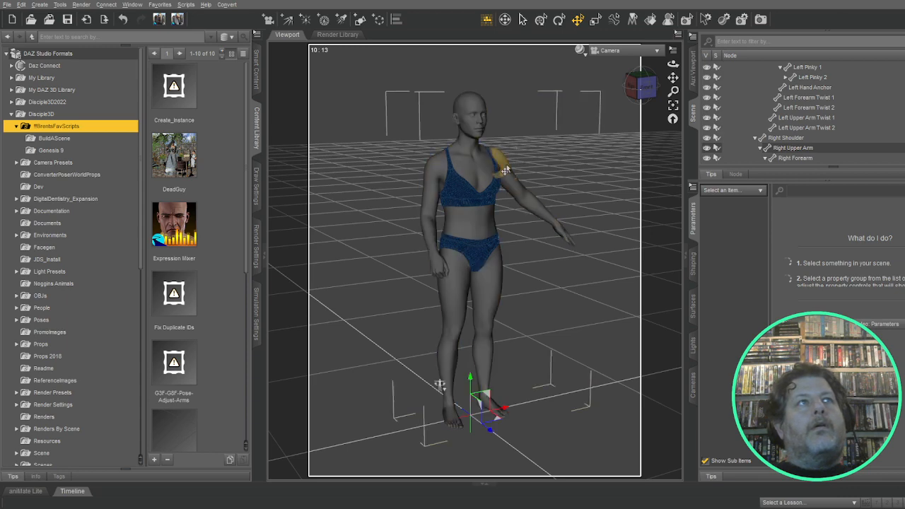
pyautogui.click(507, 170)
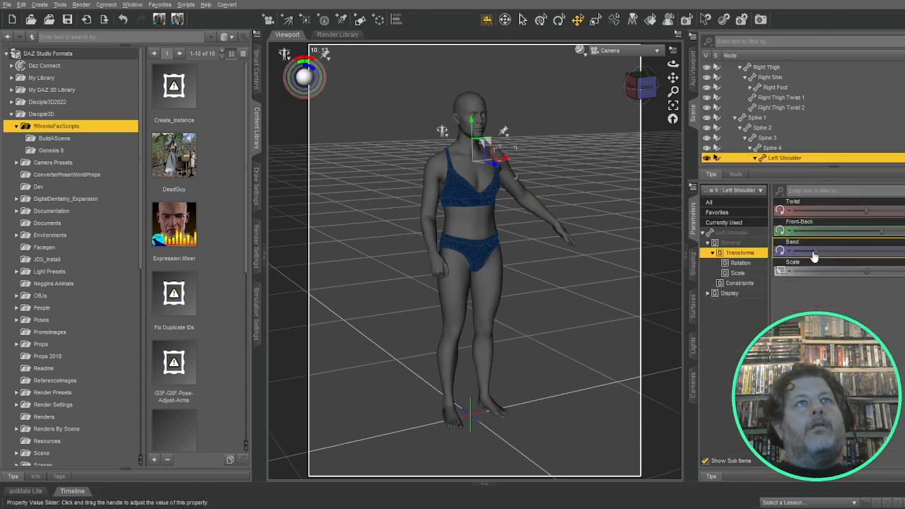
pyautogui.moveTo(817, 250); pyautogui.dragTo(897, 242)
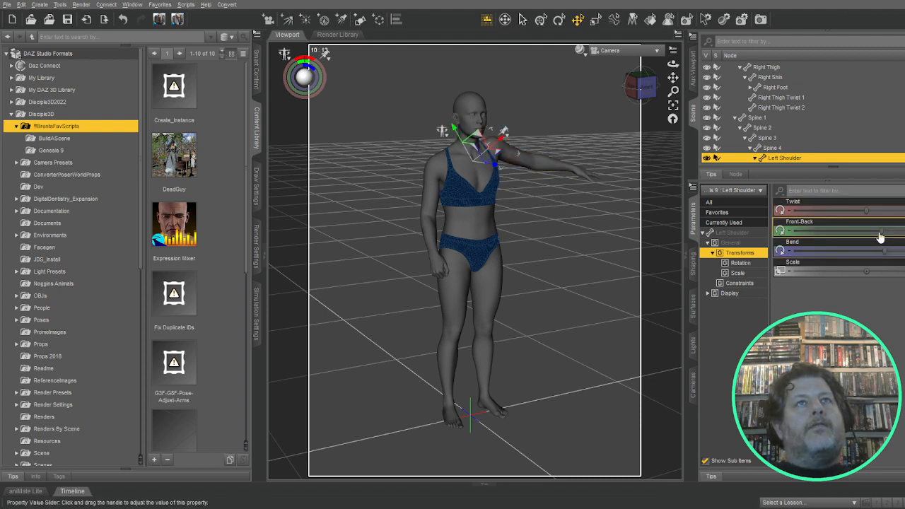
pyautogui.moveTo(881, 232); pyautogui.dragTo(790, 229)
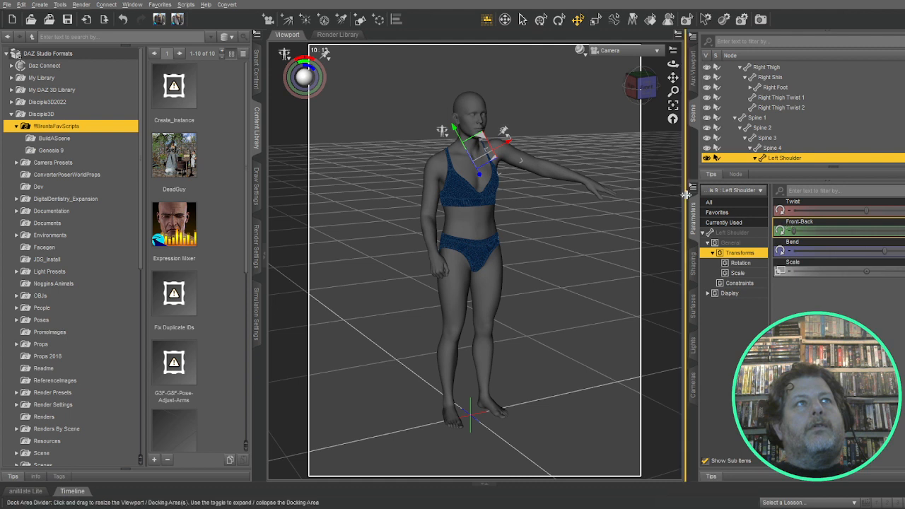
# Step: Lift the Left Upper Arm above head height with its Bend rotation and adjust its Twist
pyautogui.click(529, 161)
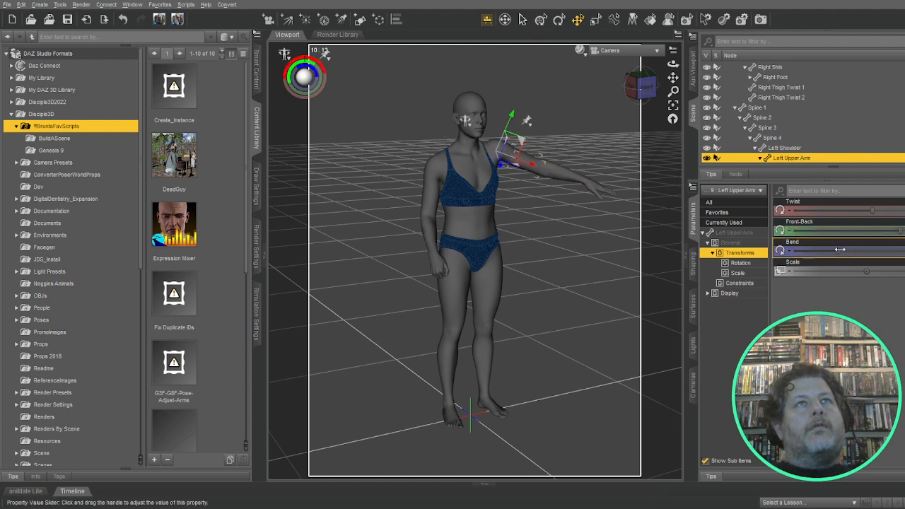
pyautogui.moveTo(842, 250); pyautogui.dragTo(901, 245)
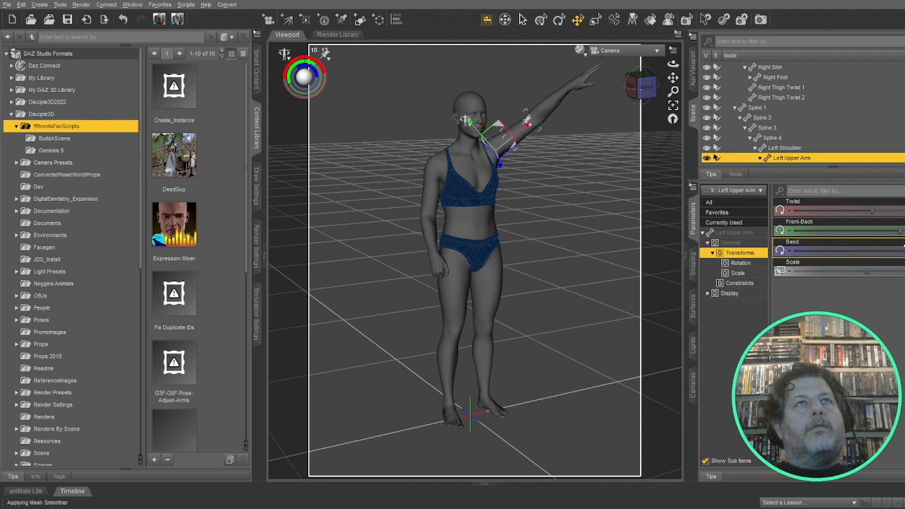
pyautogui.moveTo(877, 211); pyautogui.dragTo(853, 211)
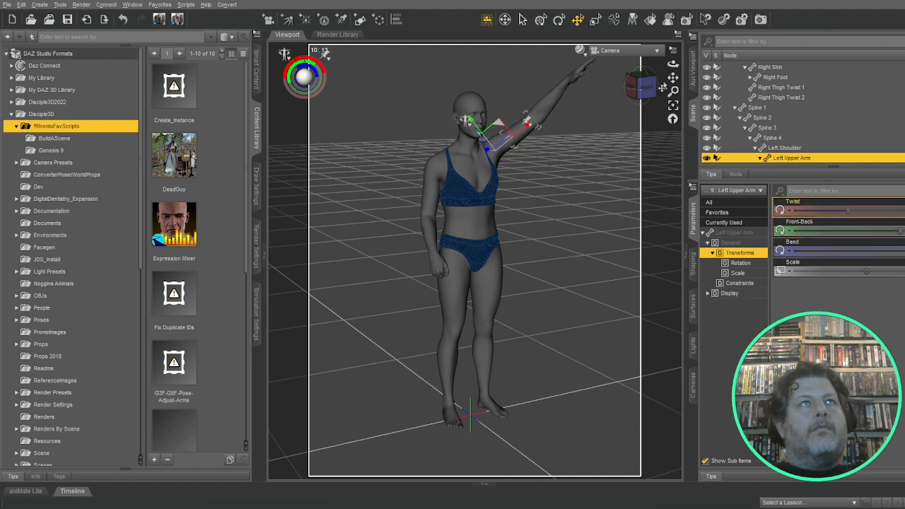
# Step: Tilt and turn the Head towards the raised arm with its Side-Side and Twist rotations
pyautogui.moveTo(674, 78); pyautogui.dragTo(643, 87)
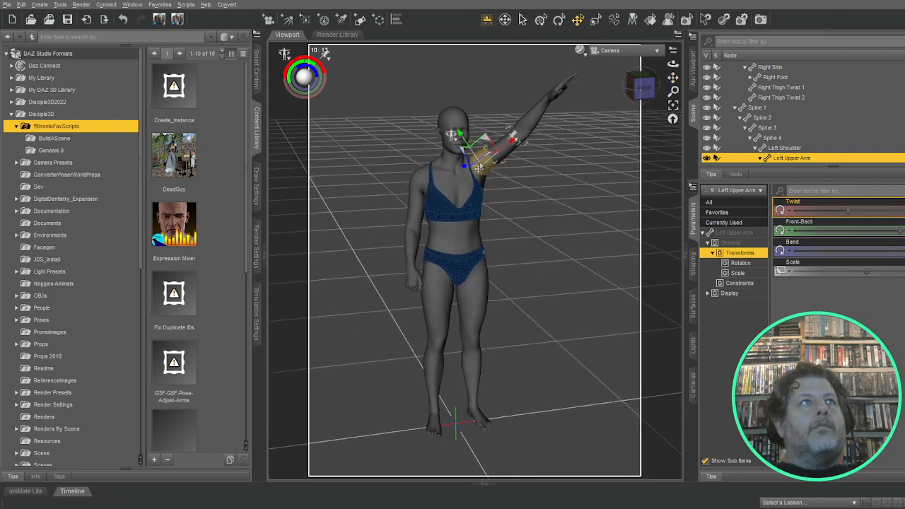
pyautogui.click(456, 124)
pyautogui.click(730, 243)
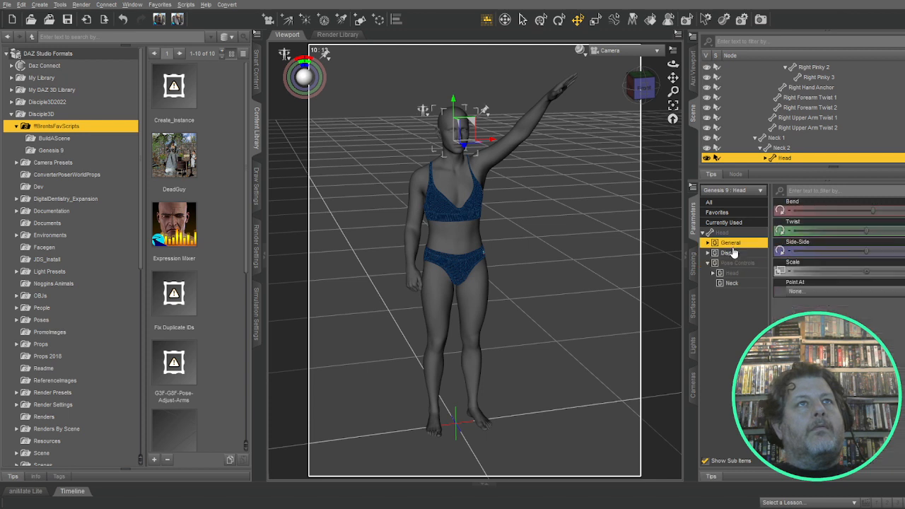
pyautogui.moveTo(862, 252); pyautogui.dragTo(816, 252)
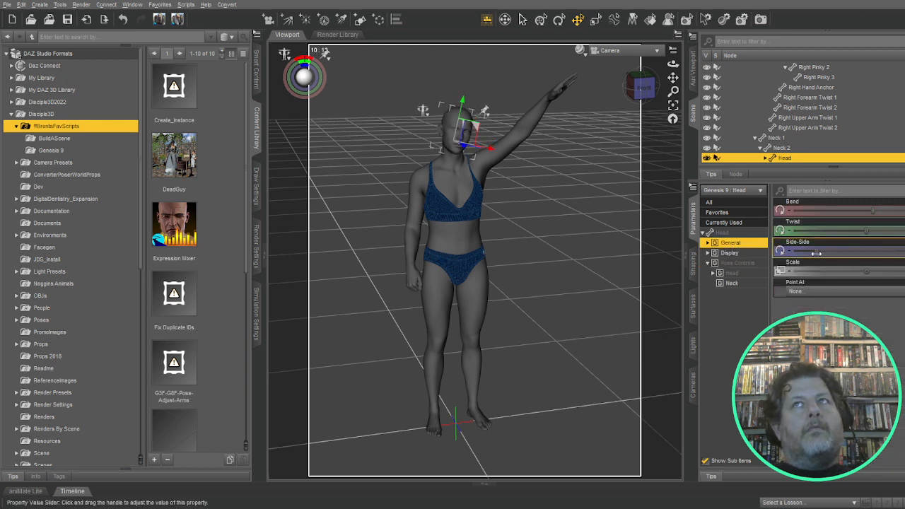
pyautogui.moveTo(868, 230); pyautogui.dragTo(890, 234)
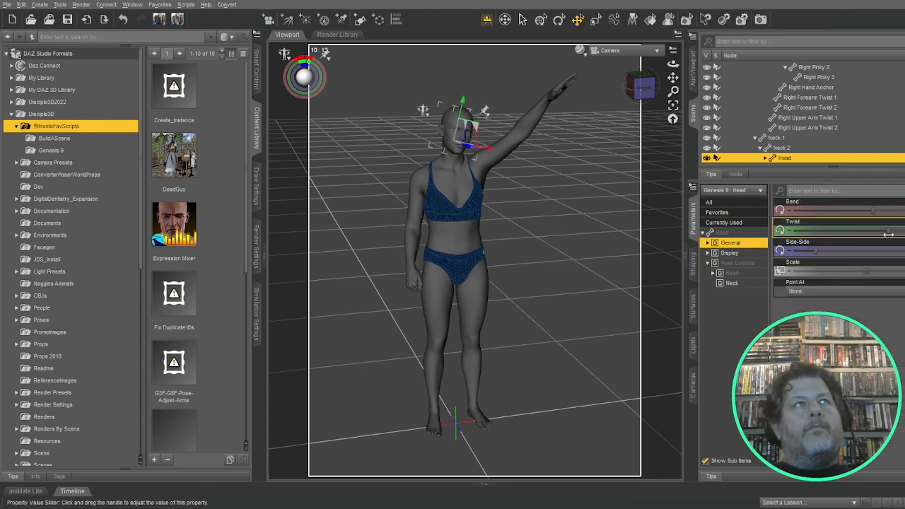
# Step: Twist the Left Upper Arm further and adjust the Twist of the Left Forearm to turn the raised hand
pyautogui.moveTo(641, 91); pyautogui.dragTo(632, 98)
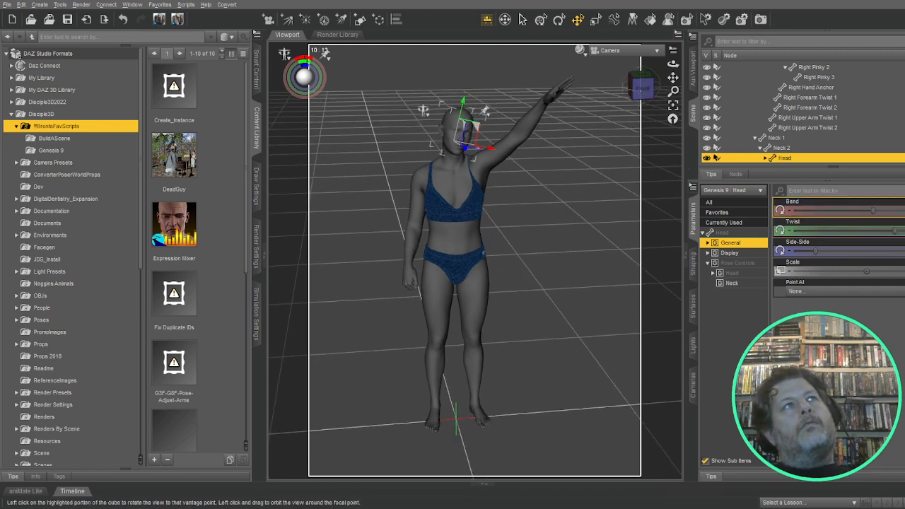
pyautogui.click(486, 174)
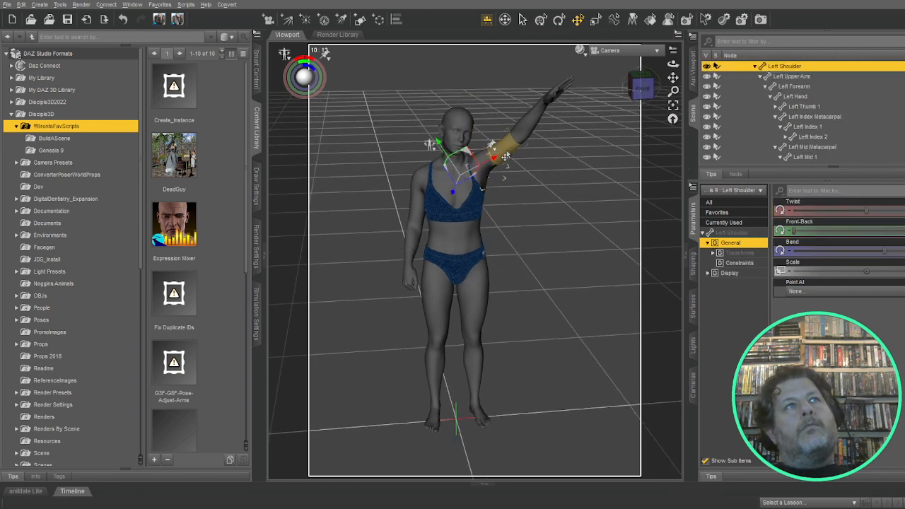
pyautogui.click(505, 156)
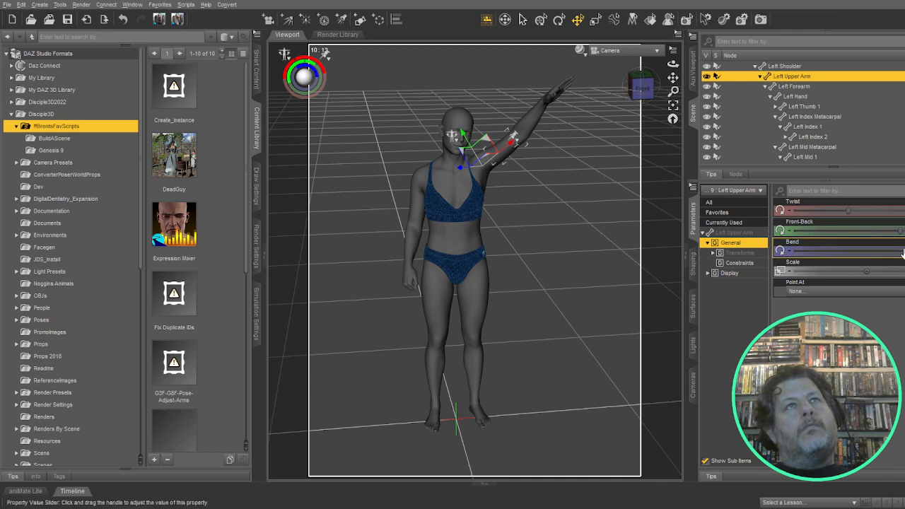
pyautogui.moveTo(848, 210); pyautogui.dragTo(833, 208)
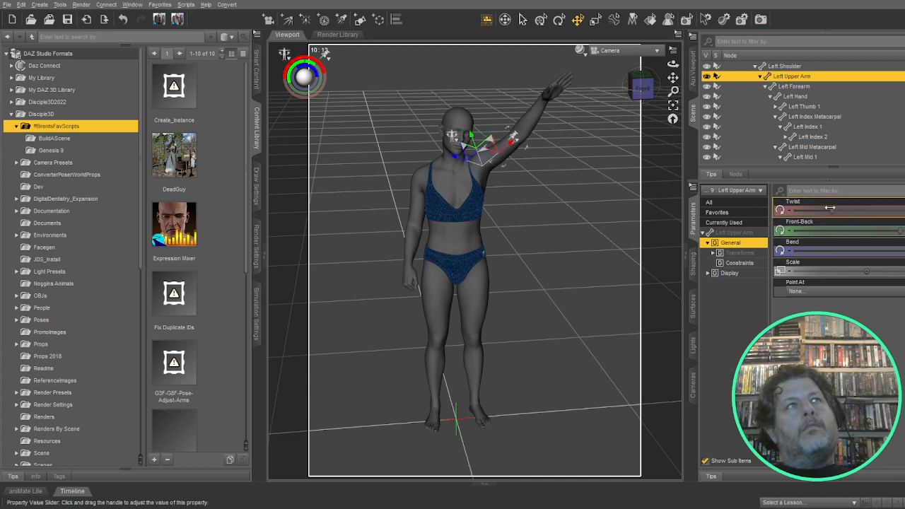
pyautogui.click(528, 125)
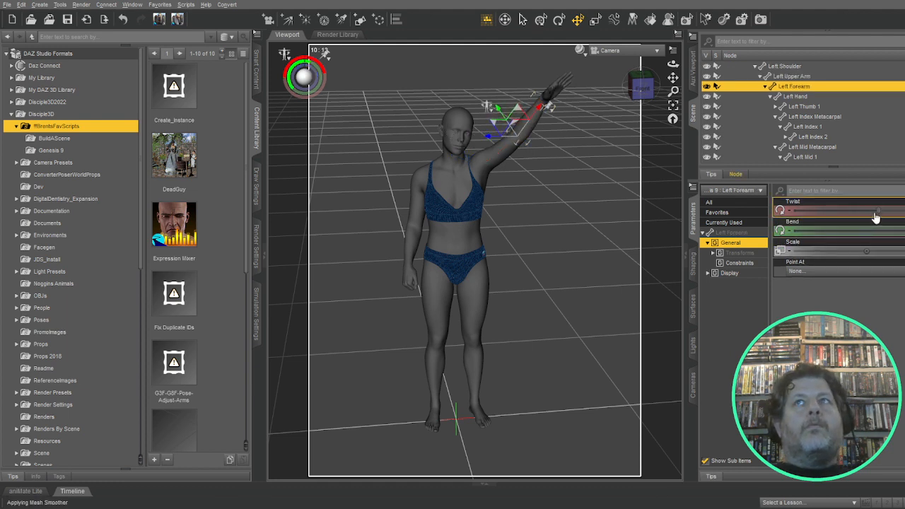
# Step: Close the Left Hand into a fist with its pose controls and select the whole Genesis 9 figure
pyautogui.click(555, 98)
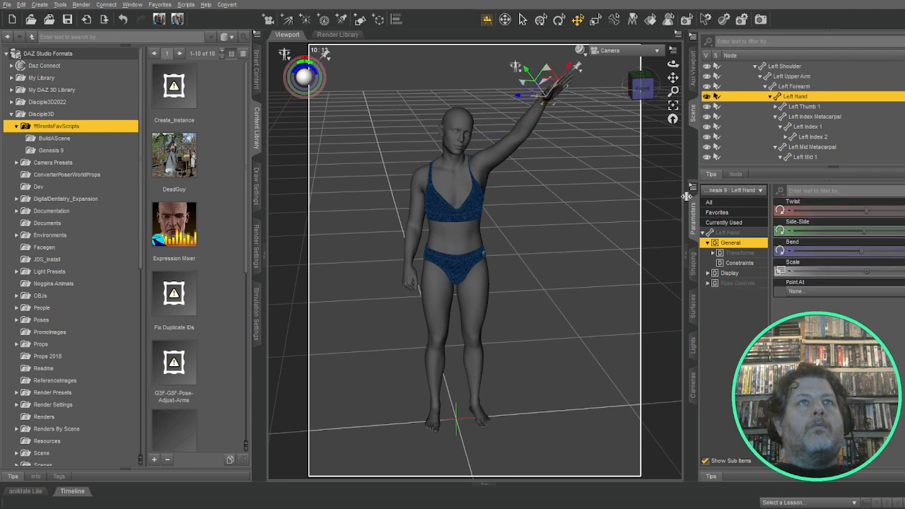
pyautogui.click(743, 285)
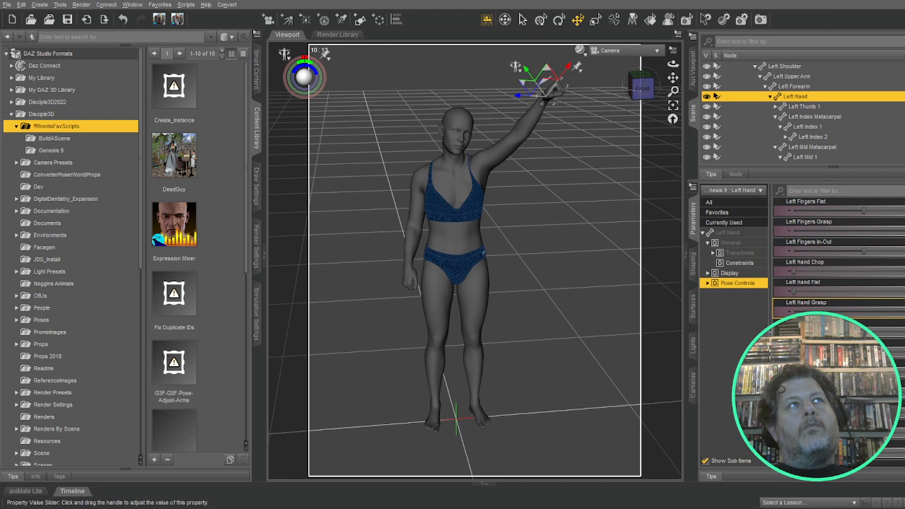
pyautogui.scroll(6, 784, 106)
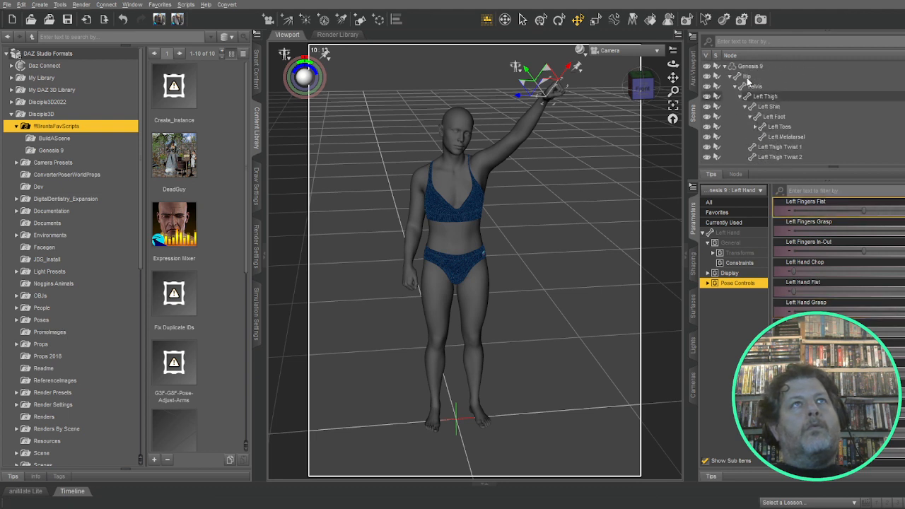
pyautogui.click(747, 66)
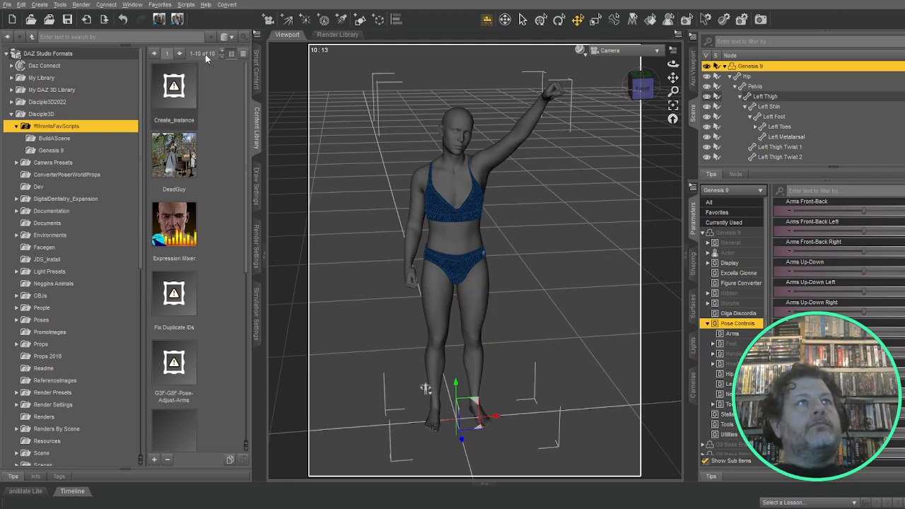
# Step: Turn the Right Thigh outward with its Twist rotation and move the leg outward with Side-Side
pyautogui.moveTo(647, 87); pyautogui.dragTo(622, 70)
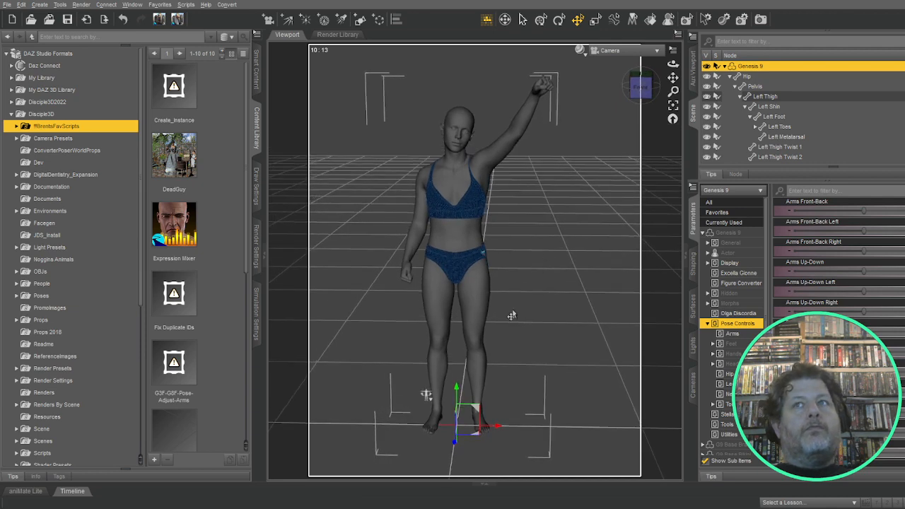
pyautogui.click(437, 315)
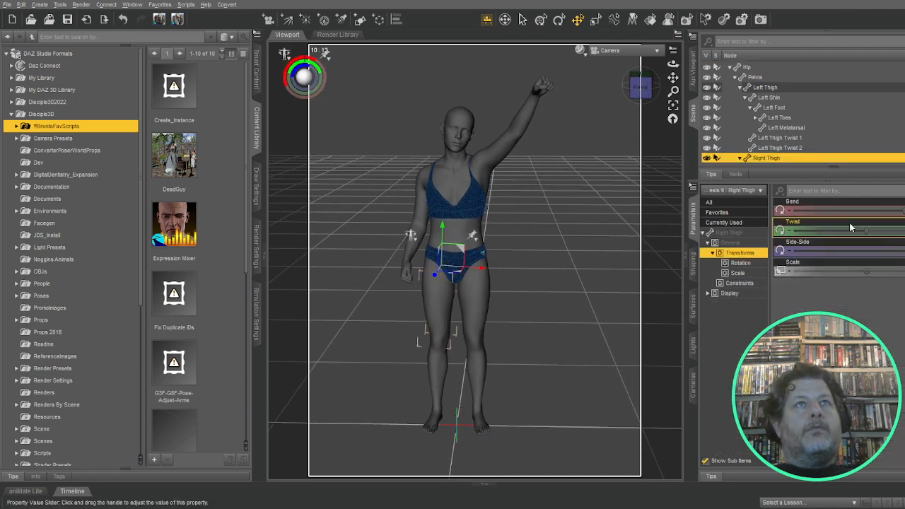
pyautogui.moveTo(866, 232); pyautogui.dragTo(840, 232)
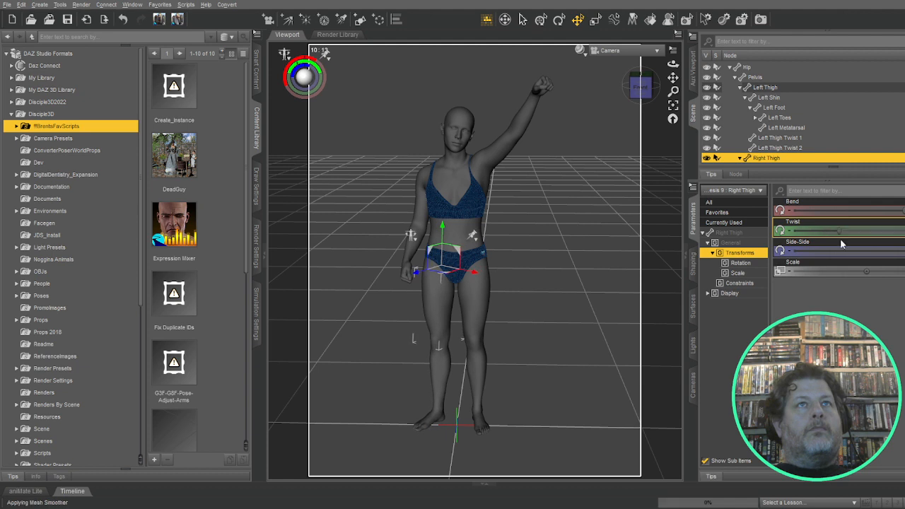
pyautogui.moveTo(904, 252); pyautogui.dragTo(900, 252)
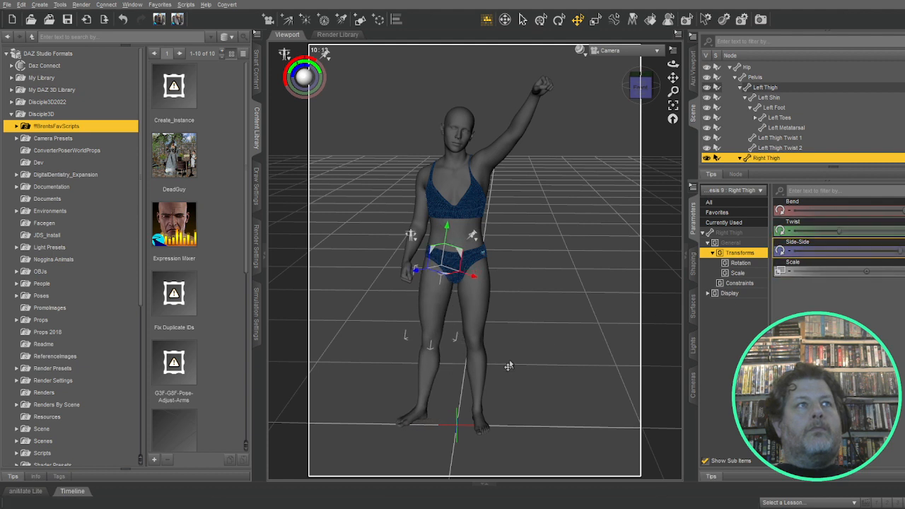
# Step: Adjust the Bend and Side-Side rotations of the Right Shin
pyautogui.click(429, 380)
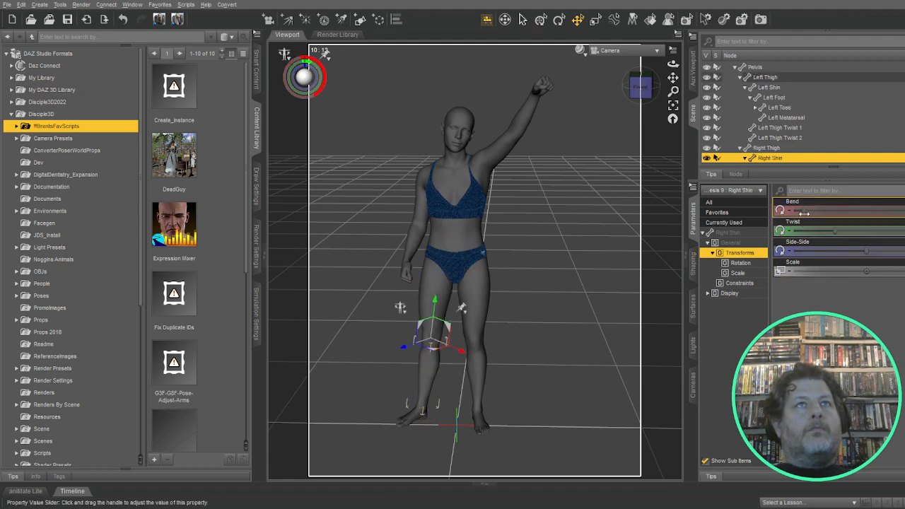
pyautogui.moveTo(804, 213); pyautogui.dragTo(808, 213)
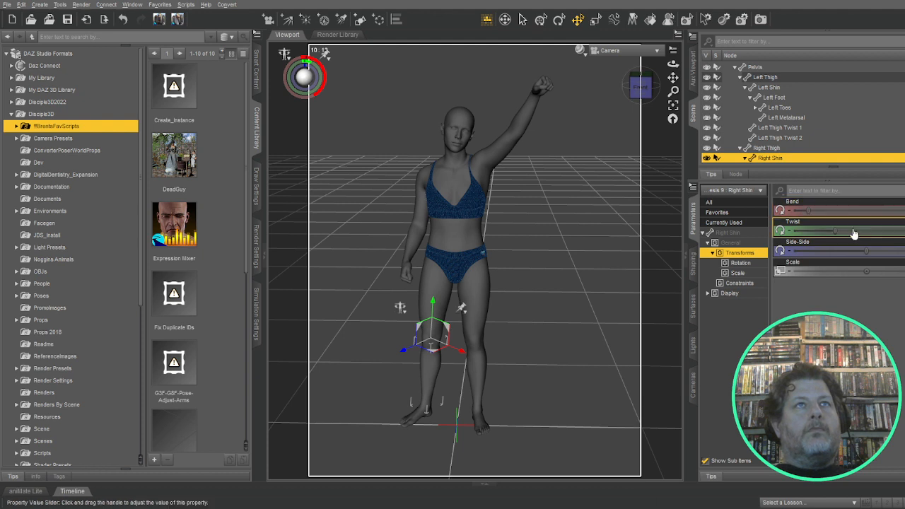
pyautogui.moveTo(859, 253); pyautogui.dragTo(859, 253)
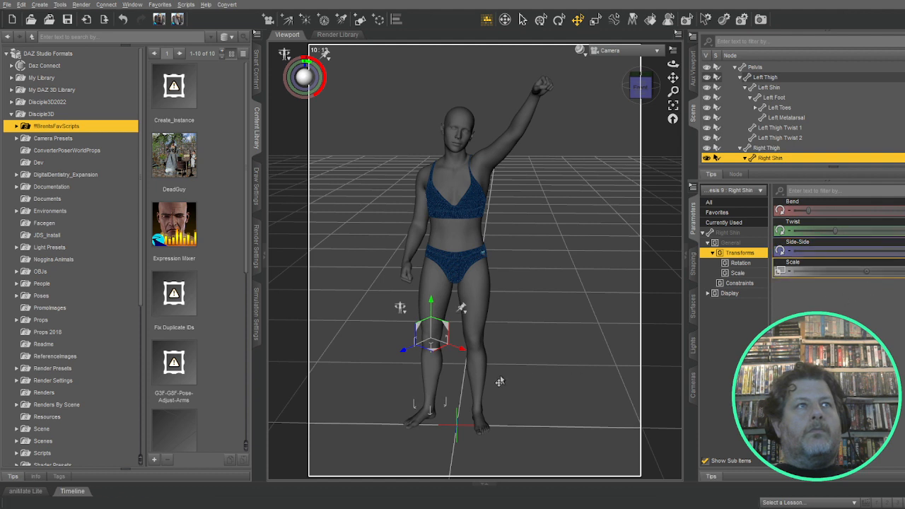
# Step: Turn the Left Thigh outward with its Twist rotation so the left foot points away from the body
pyautogui.click(475, 326)
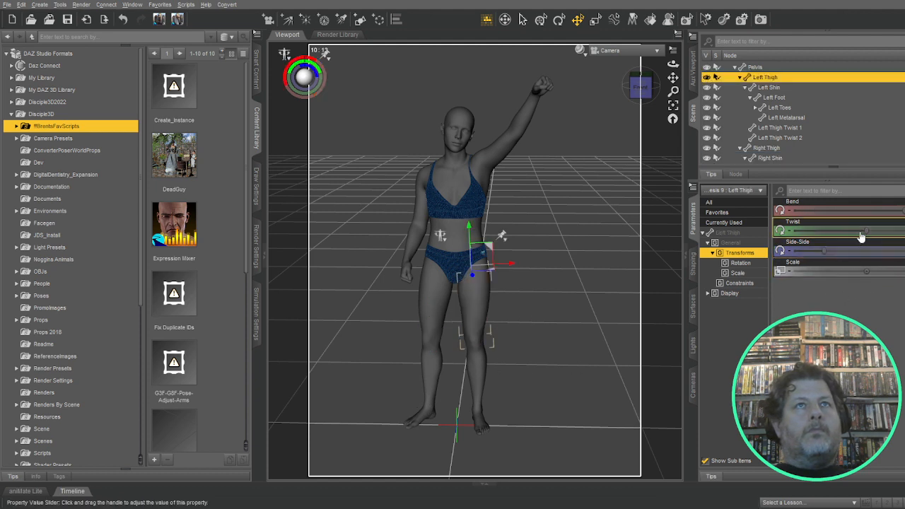
pyautogui.moveTo(861, 237); pyautogui.dragTo(881, 234)
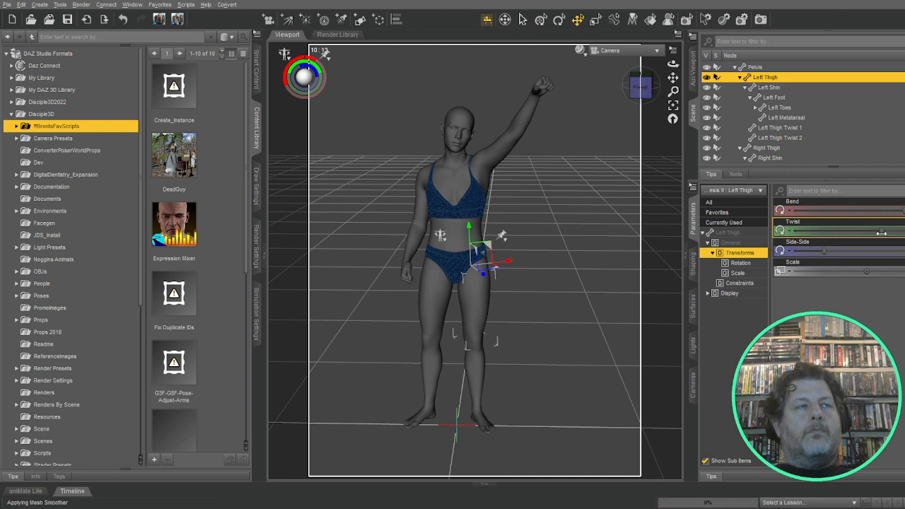
pyautogui.moveTo(642, 85); pyautogui.dragTo(637, 87)
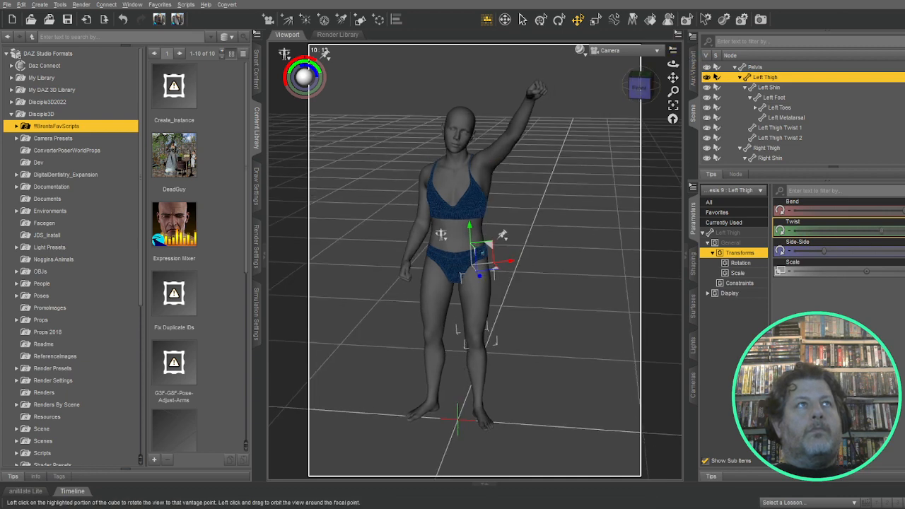
# Step: Frame the Left Hand in Perspective View and straighten the left index finger out of the fist
pyautogui.click(533, 105)
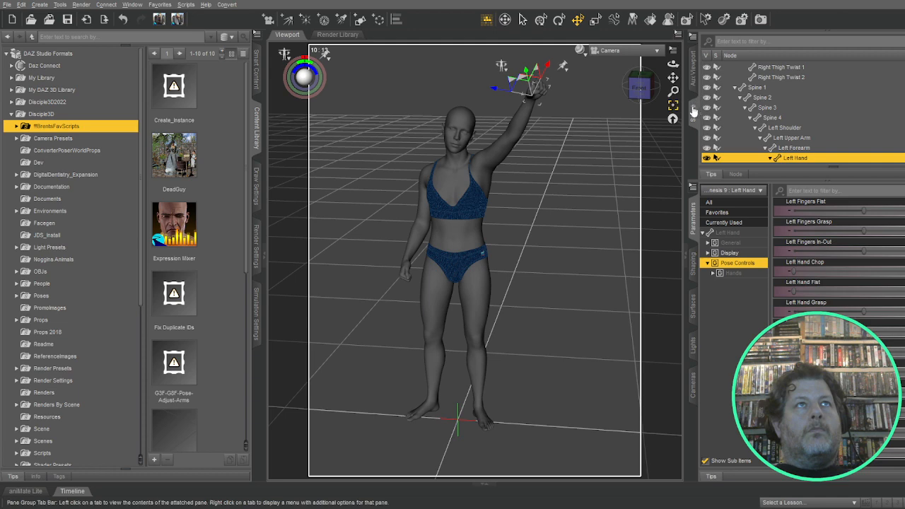
pyautogui.click(653, 58)
pyautogui.click(673, 105)
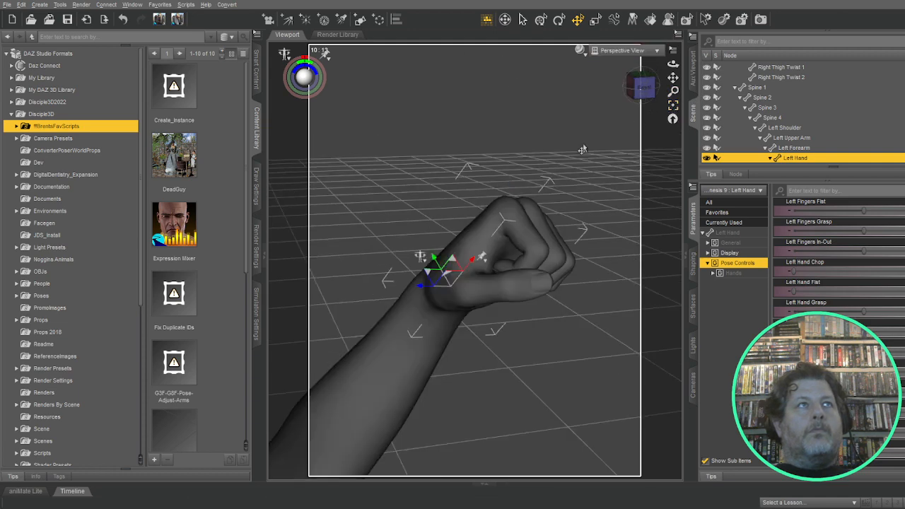
pyautogui.click(520, 236)
pyautogui.moveTo(521, 237); pyautogui.dragTo(588, 161)
pyautogui.click(553, 186)
# Step: Fine-tune the Bend rotations of Left Index 3 and Left Index 2 so the pointing finger curves slightly back
pyautogui.click(583, 179)
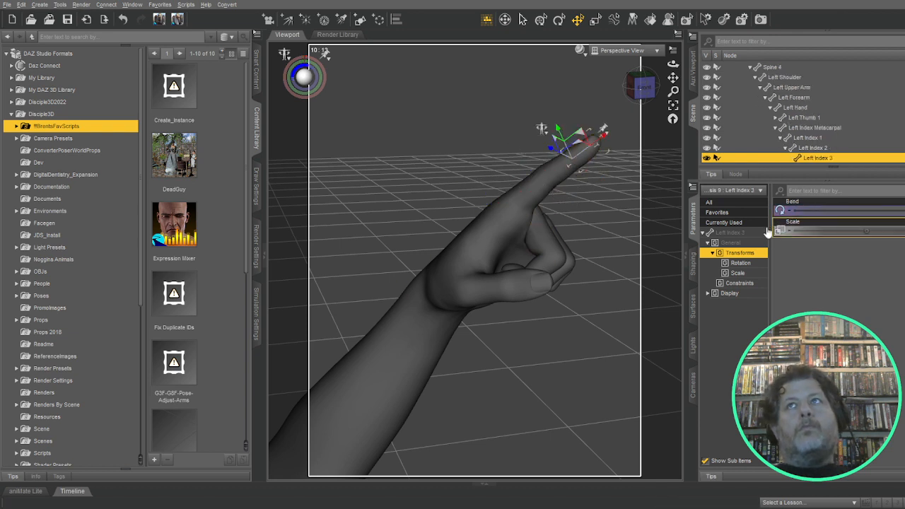
pyautogui.moveTo(902, 210); pyautogui.dragTo(891, 210)
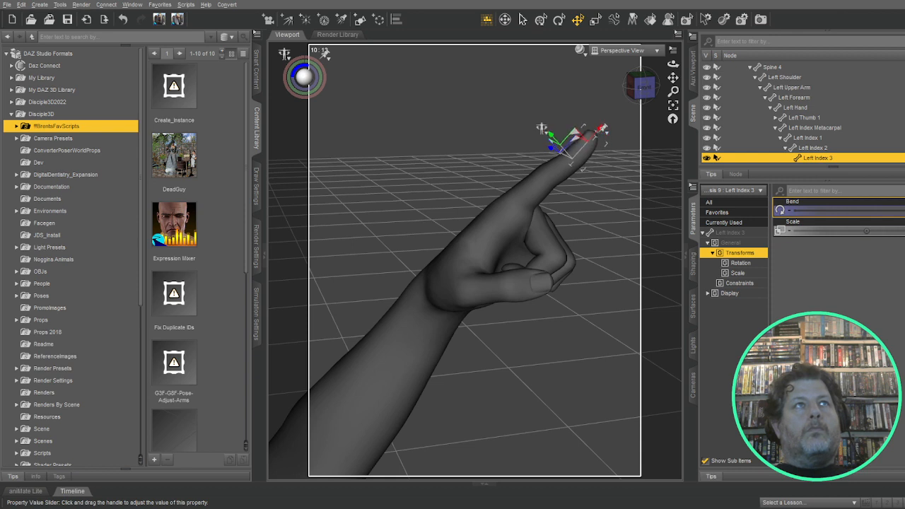
pyautogui.click(558, 183)
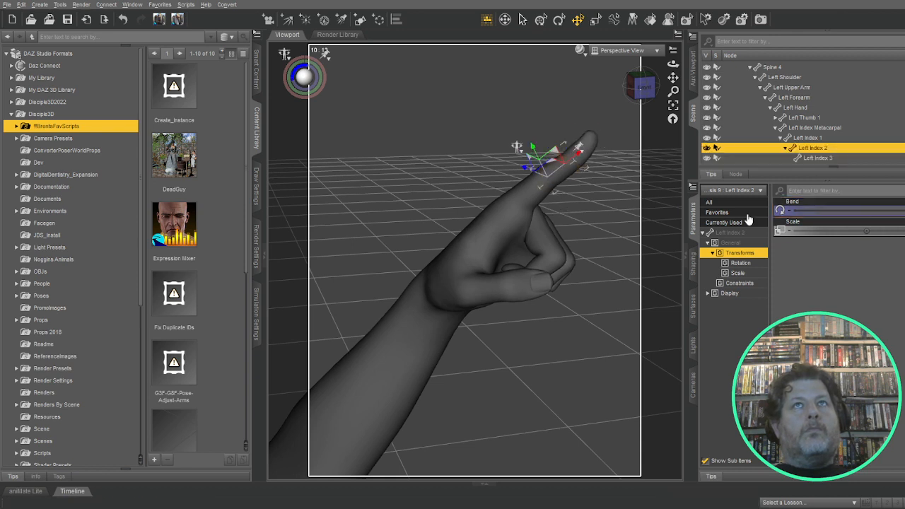
pyautogui.moveTo(903, 210); pyautogui.dragTo(888, 211)
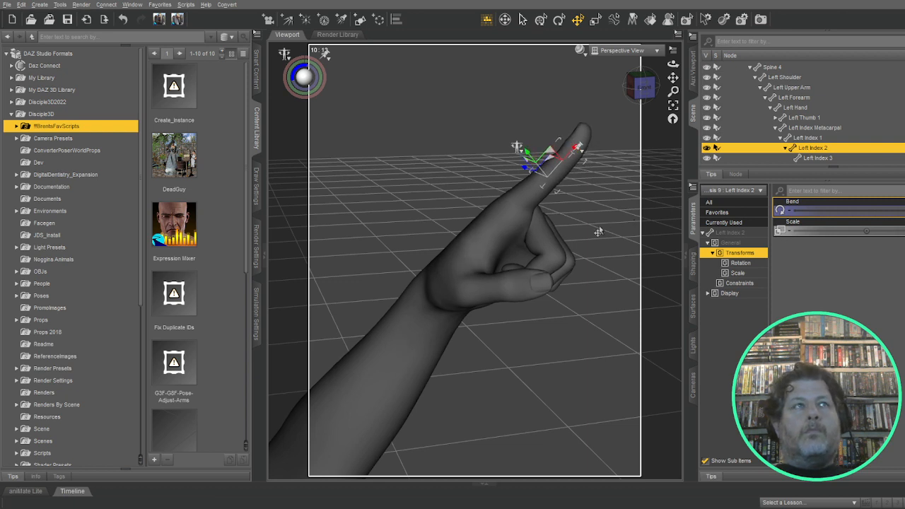
# Step: Raise Left Thumb 1 with Up-Down and adjust its Twist to rest the thumb against the curled fingers
pyautogui.click(474, 293)
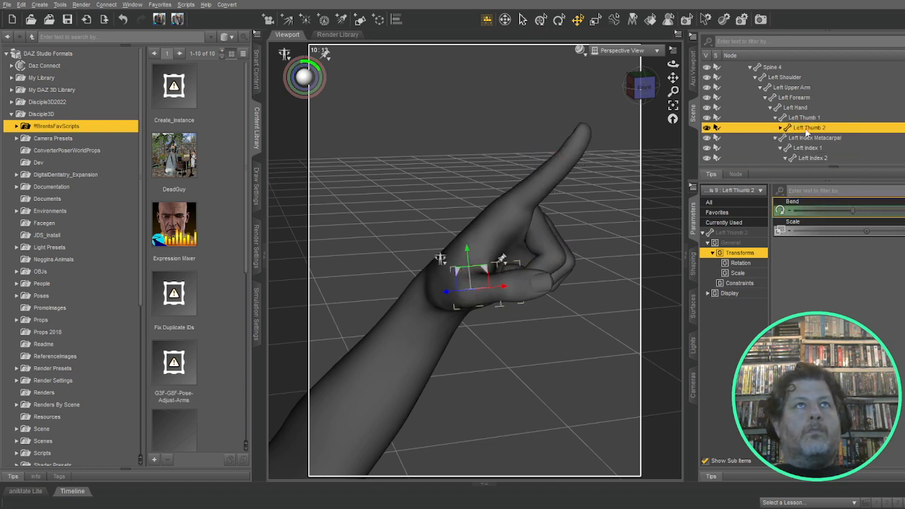
pyautogui.click(806, 119)
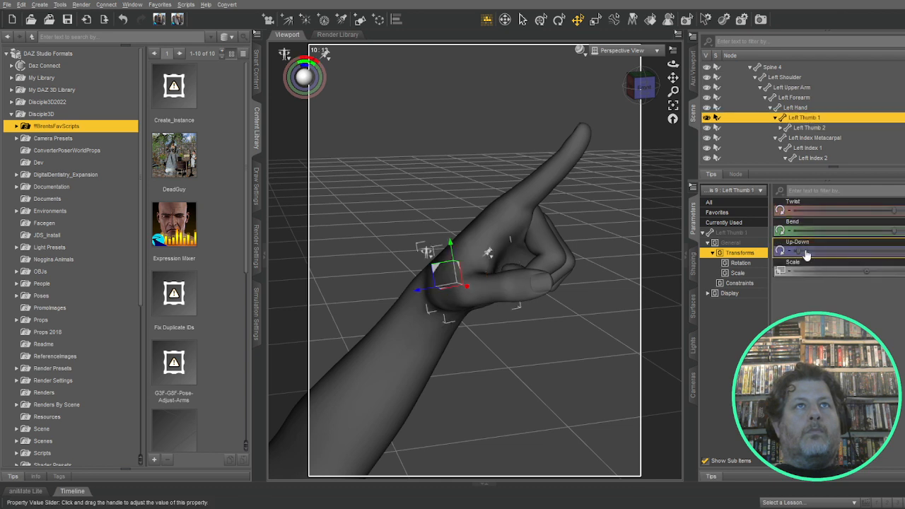
pyautogui.moveTo(803, 250); pyautogui.dragTo(843, 251)
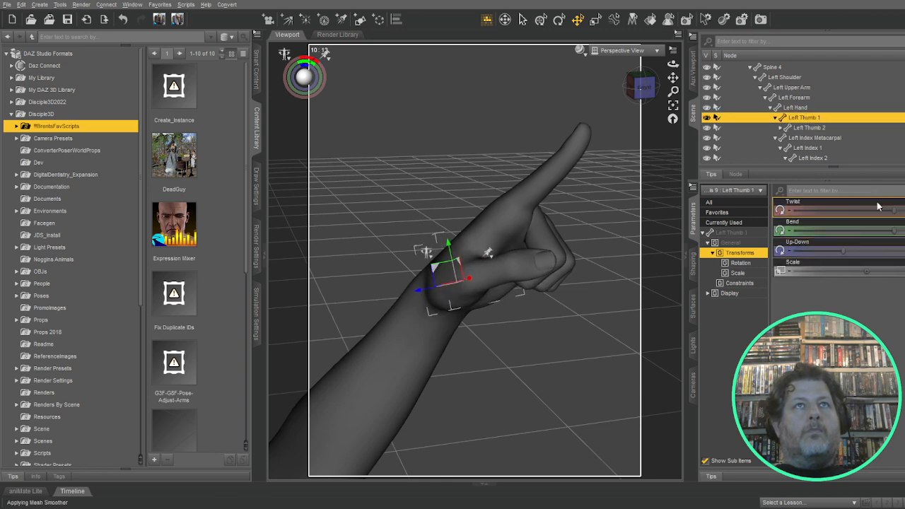
pyautogui.moveTo(893, 210); pyautogui.dragTo(904, 210)
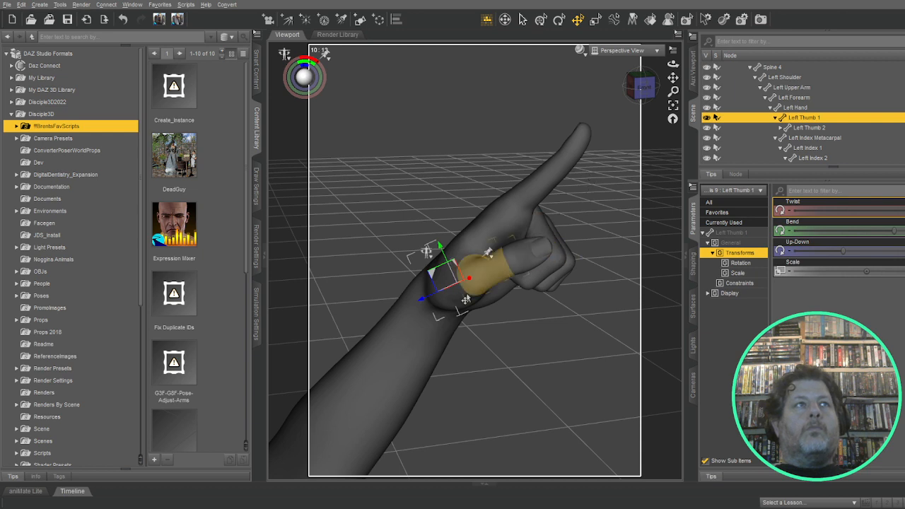
# Step: Adjust the Bend rotation of the Left Hand and return to the scene Camera view of the full figure
pyautogui.click(508, 248)
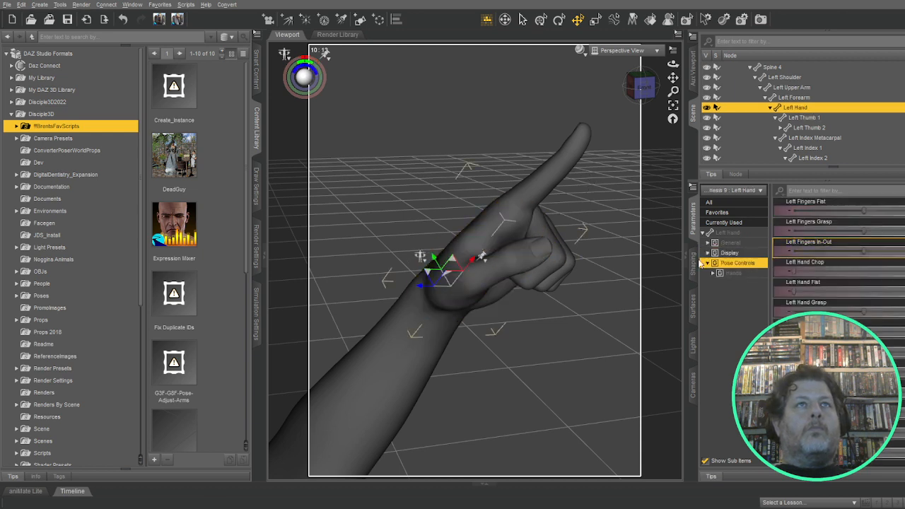
pyautogui.click(733, 244)
pyautogui.moveTo(860, 247); pyautogui.dragTo(854, 248)
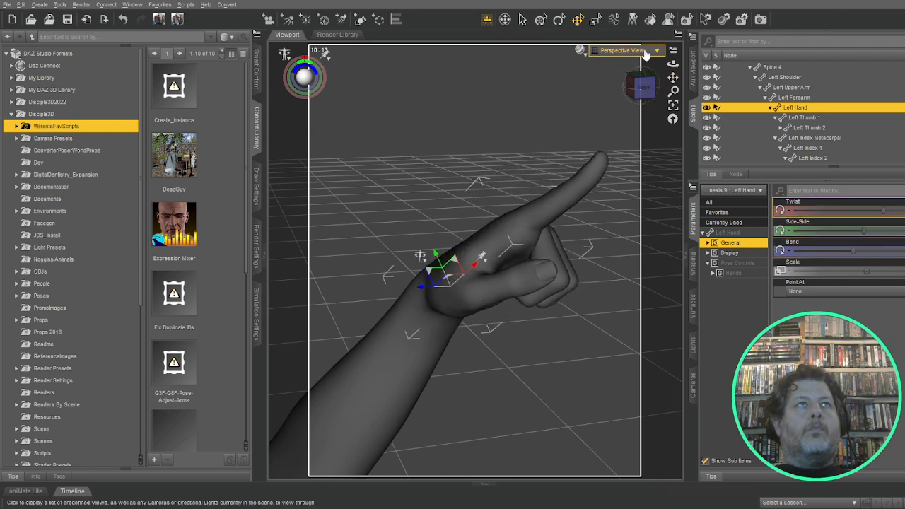
pyautogui.click(629, 136)
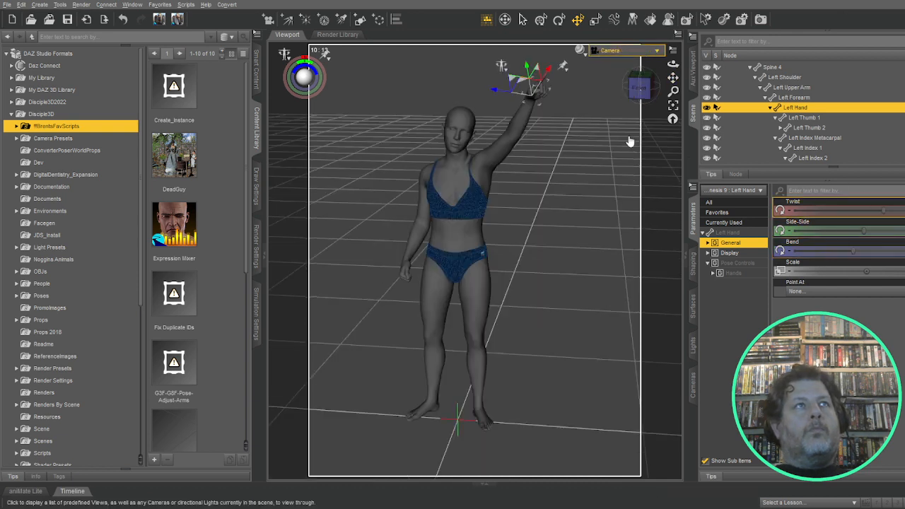
pyautogui.click(649, 88)
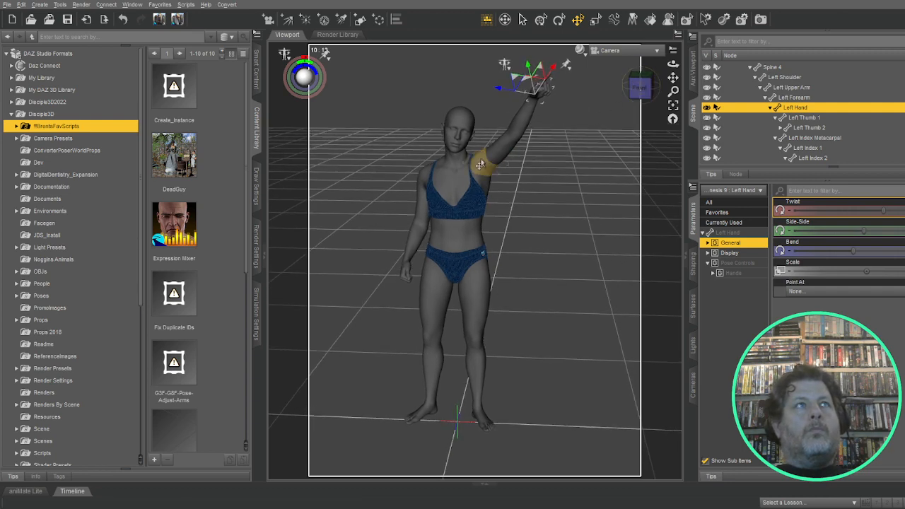
# Step: Tilt Neck 1 with its Side-Side and Bend rotations, and lower the raised arm with the Left Shoulder's Bend
pyautogui.click(459, 161)
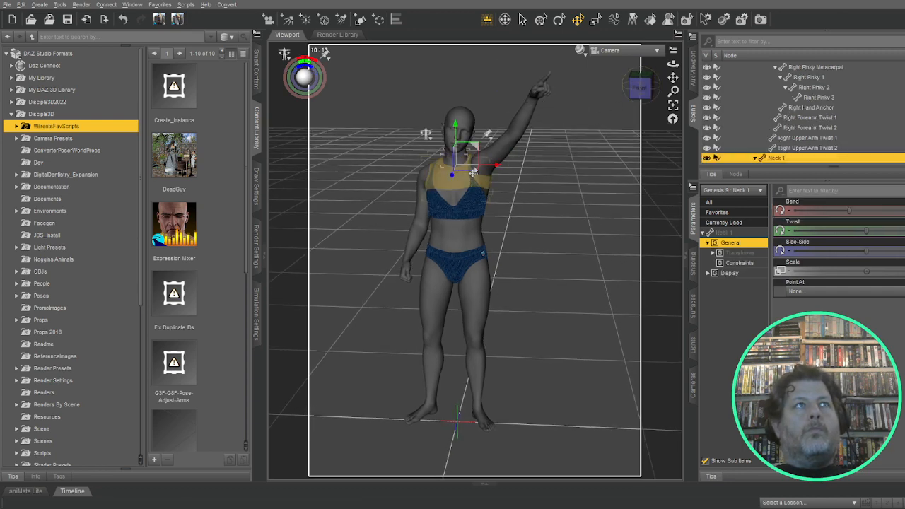
pyautogui.moveTo(860, 250); pyautogui.dragTo(849, 250)
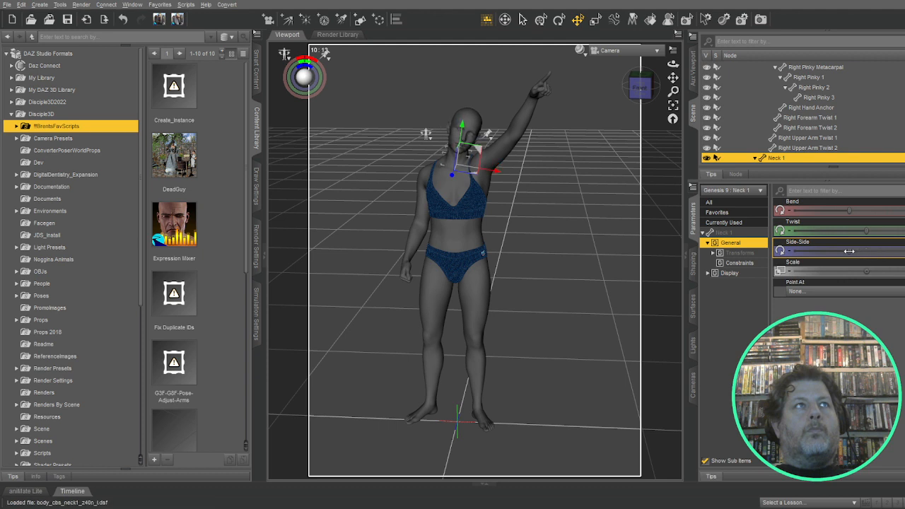
pyautogui.moveTo(849, 210); pyautogui.dragTo(830, 212)
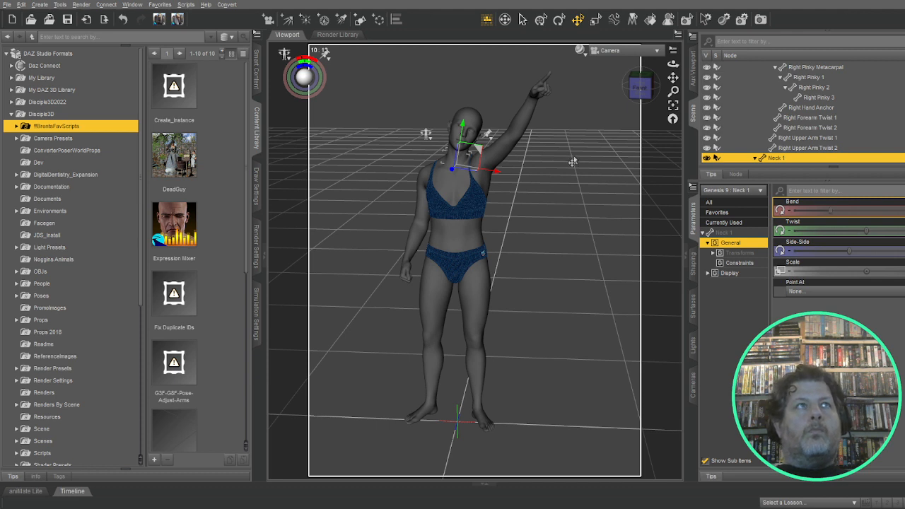
pyautogui.click(483, 165)
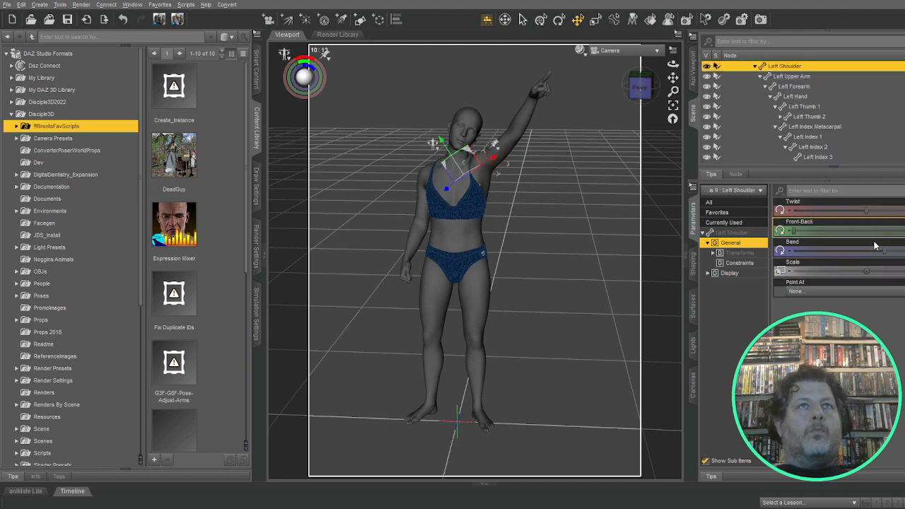
pyautogui.moveTo(887, 250); pyautogui.dragTo(849, 252)
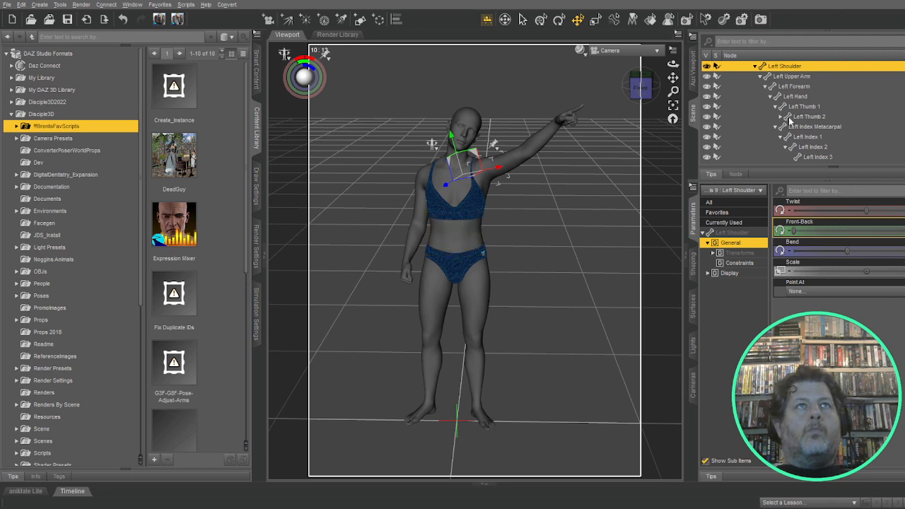
# Step: Select the whole Genesis 9 figure and turn it slightly with Y Rotate
pyautogui.scroll(3, 791, 84)
pyautogui.scroll(5, 785, 83)
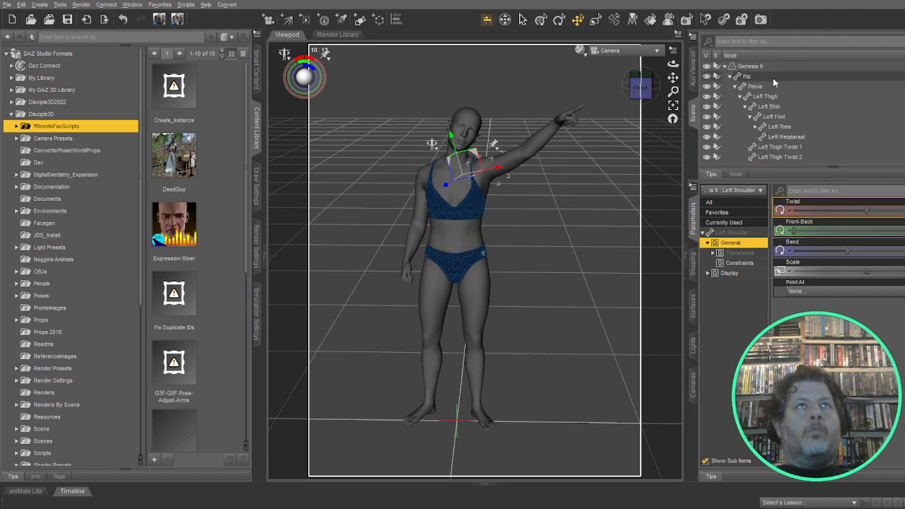
pyautogui.click(756, 67)
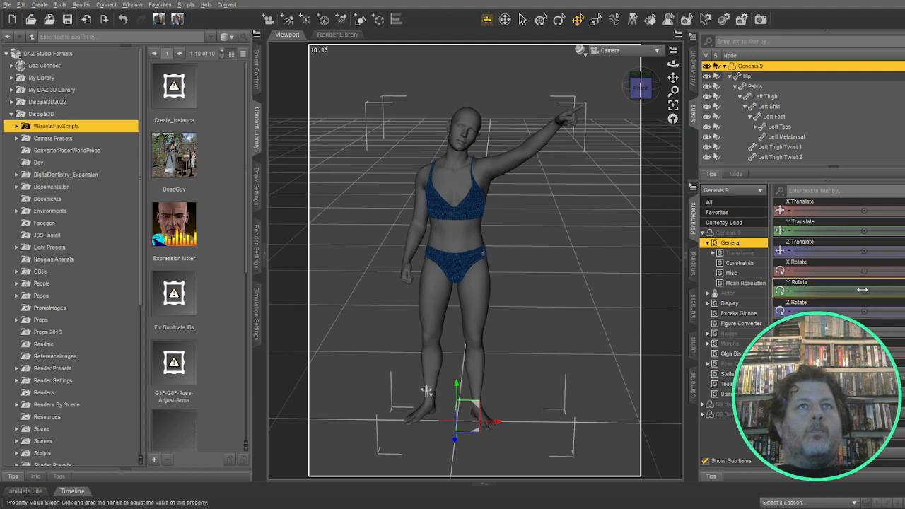
pyautogui.moveTo(858, 290); pyautogui.dragTo(842, 291)
# Step: Twist Spine 1 and Spine 2 to turn the upper body back toward the camera
pyautogui.click(444, 247)
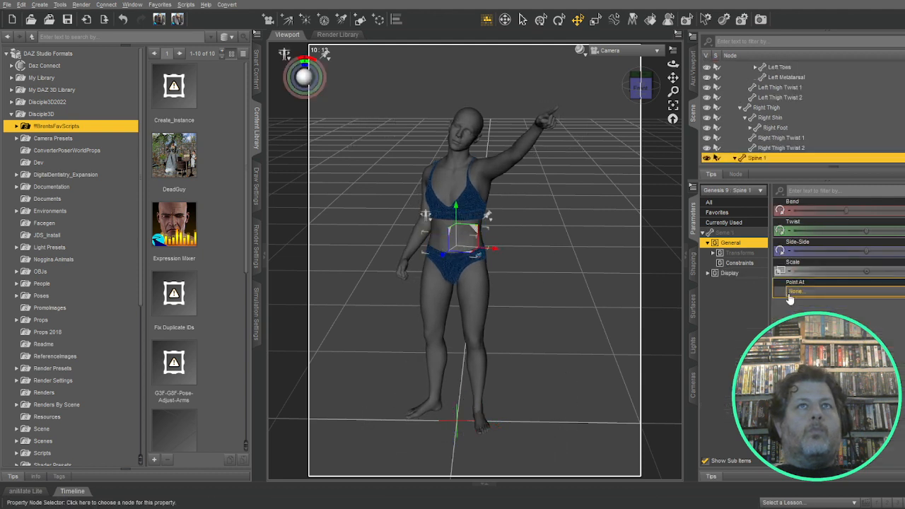
pyautogui.moveTo(859, 238); pyautogui.dragTo(875, 238)
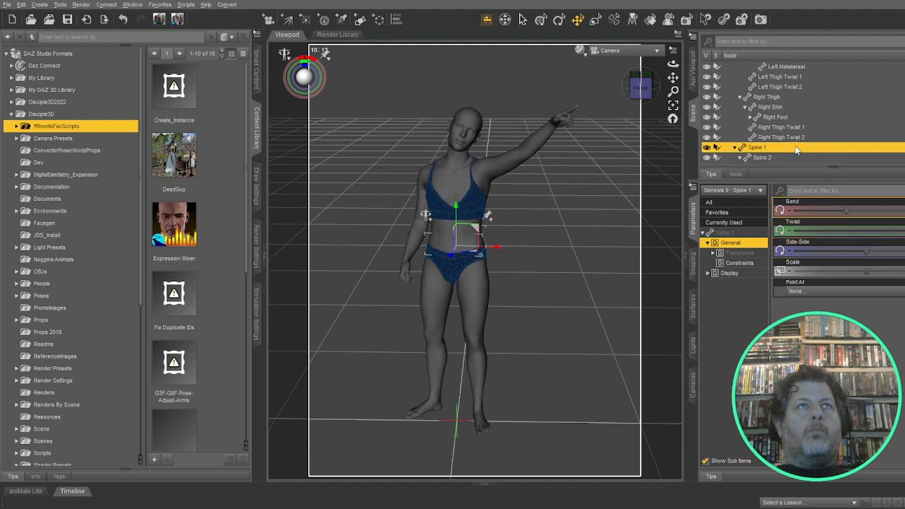
pyautogui.scroll(-2, 778, 127)
pyautogui.click(762, 140)
pyautogui.moveTo(869, 235); pyautogui.dragTo(877, 229)
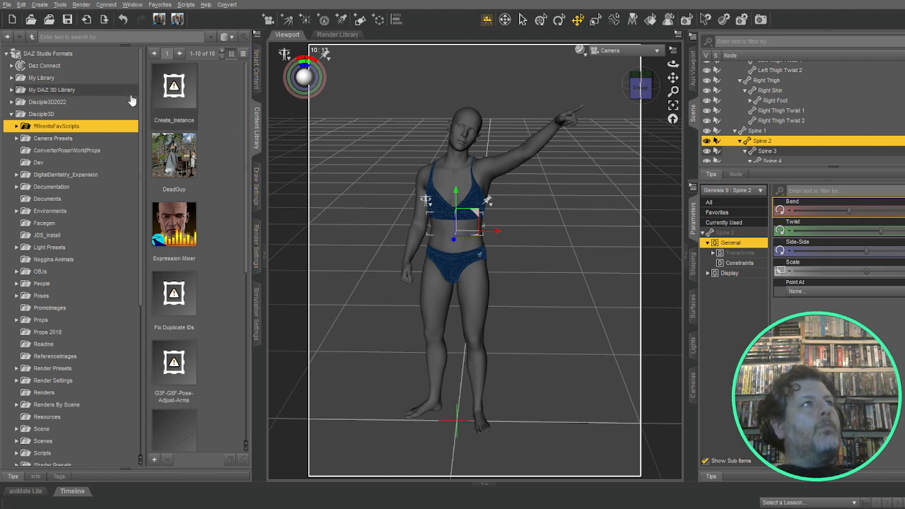
# Step: Check the Fearful Poses folders in the content library and select the whole Genesis 9 figure
pyautogui.click(11, 114)
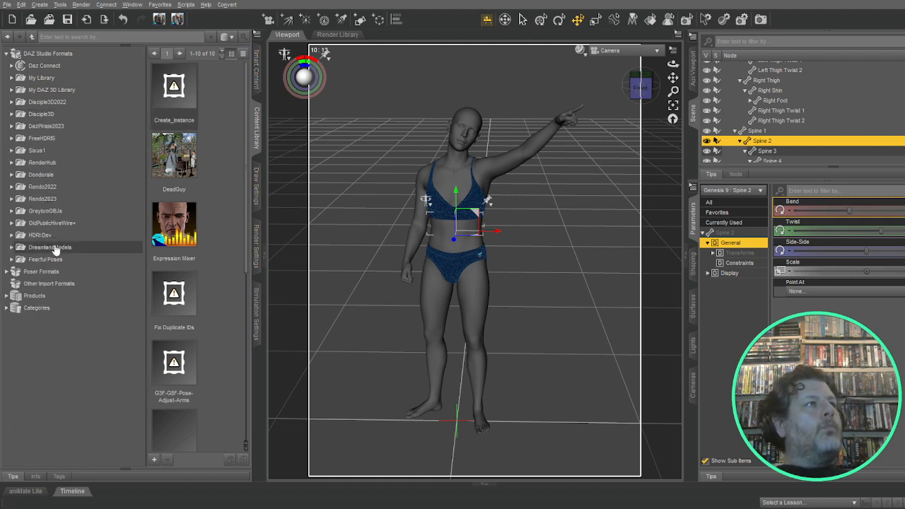
pyautogui.click(11, 260)
pyautogui.scroll(3, 812, 111)
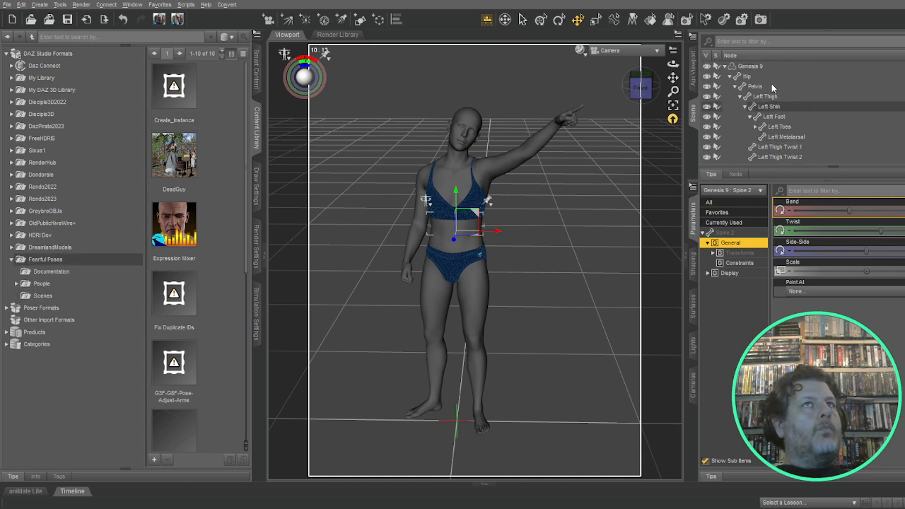
pyautogui.click(757, 65)
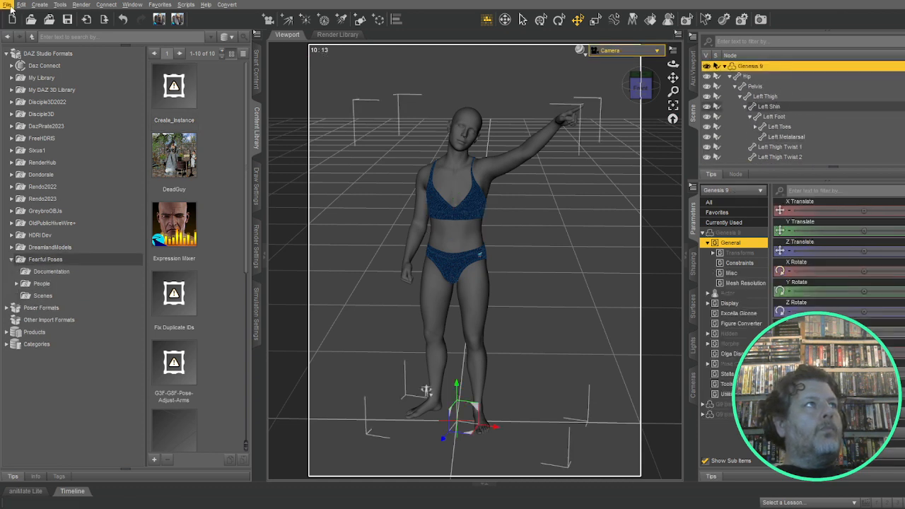
pyautogui.click(11, 114)
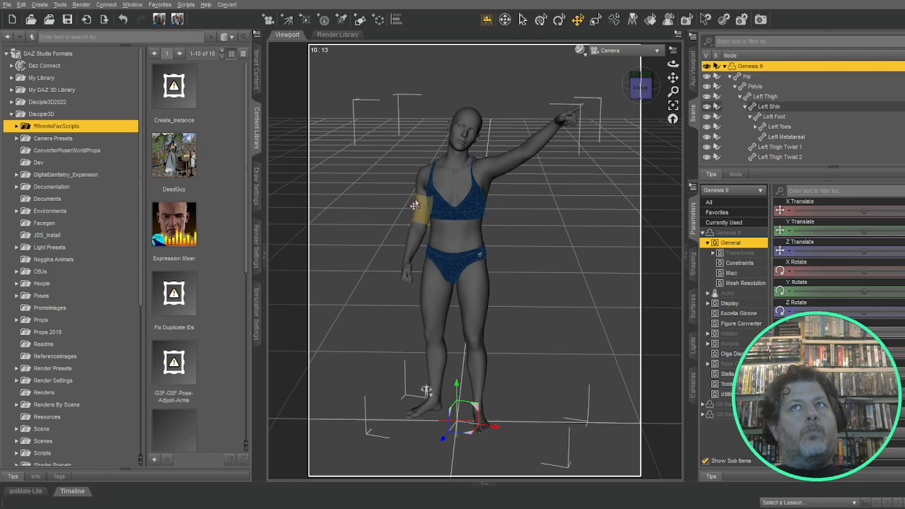
# Step: Filter the Genesis 9 shaping morphs by "femi" and apply the Base Feminine Body shape to the figure
pyautogui.moveTo(643, 97); pyautogui.dragTo(641, 88)
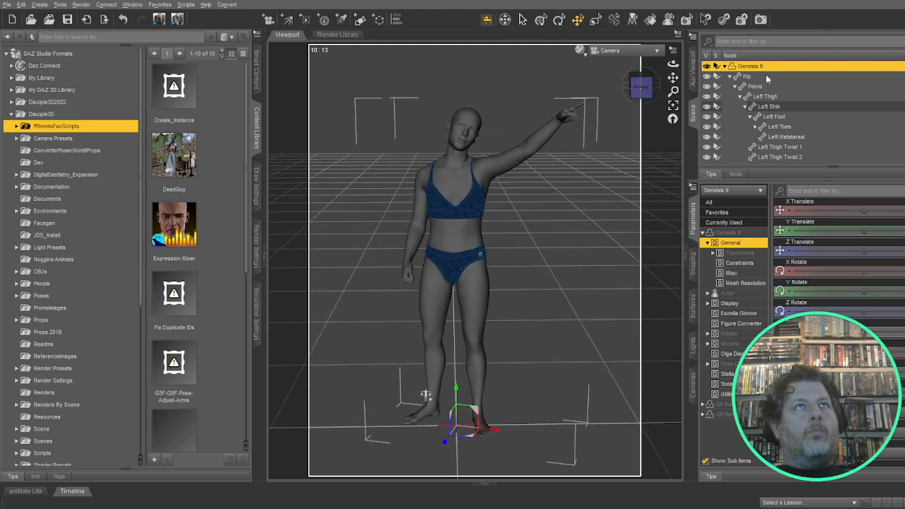
pyautogui.click(694, 268)
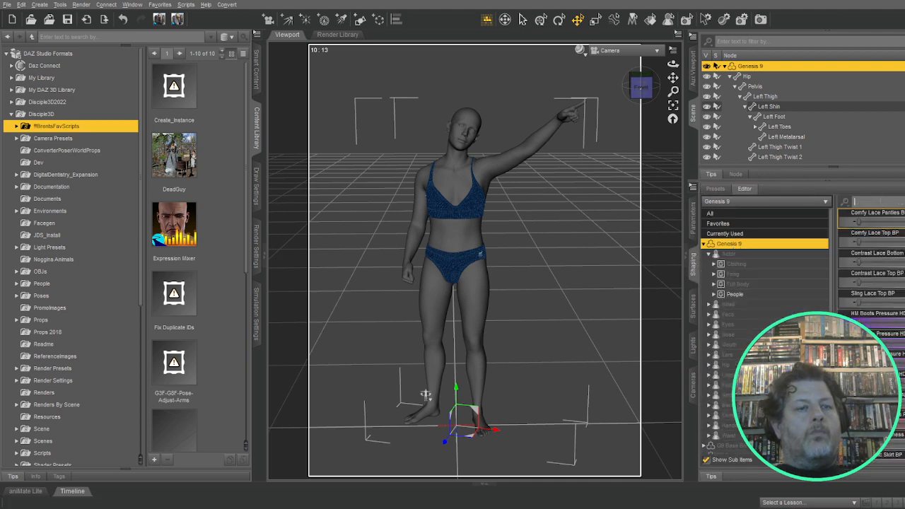
pyautogui.write('fem')
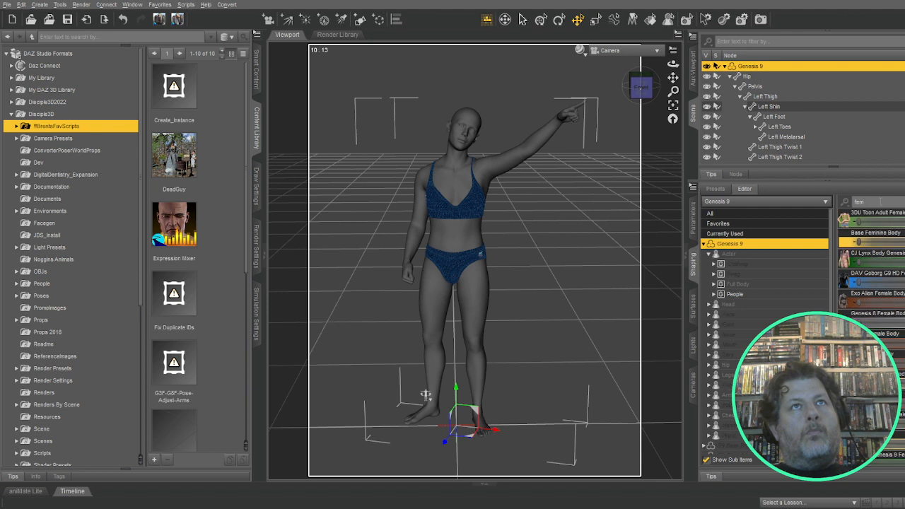
pyautogui.write('i')
pyautogui.click(853, 223)
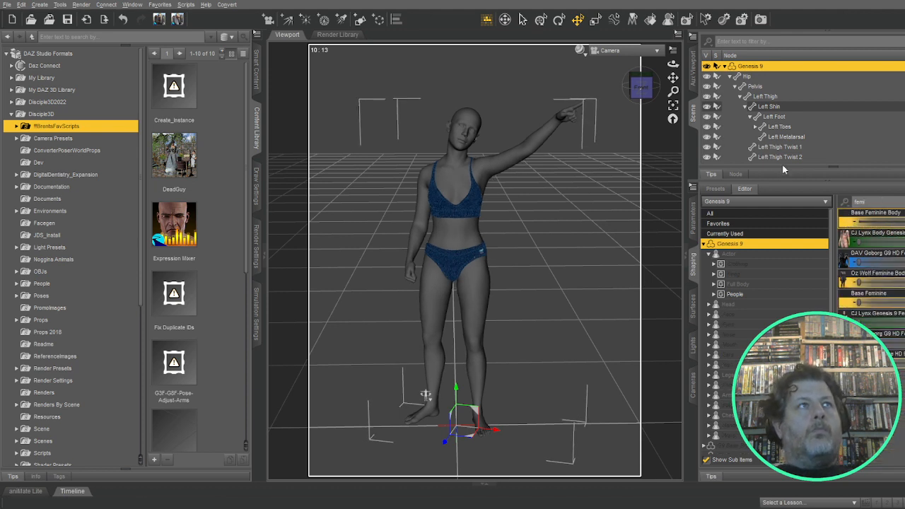
# Step: Select Spine 2 and adjust its Twist and Side-Side rotation to turn and lean the upper body
pyautogui.moveTo(641, 92); pyautogui.dragTo(636, 92)
pyautogui.moveTo(426, 394); pyautogui.dragTo(425, 394)
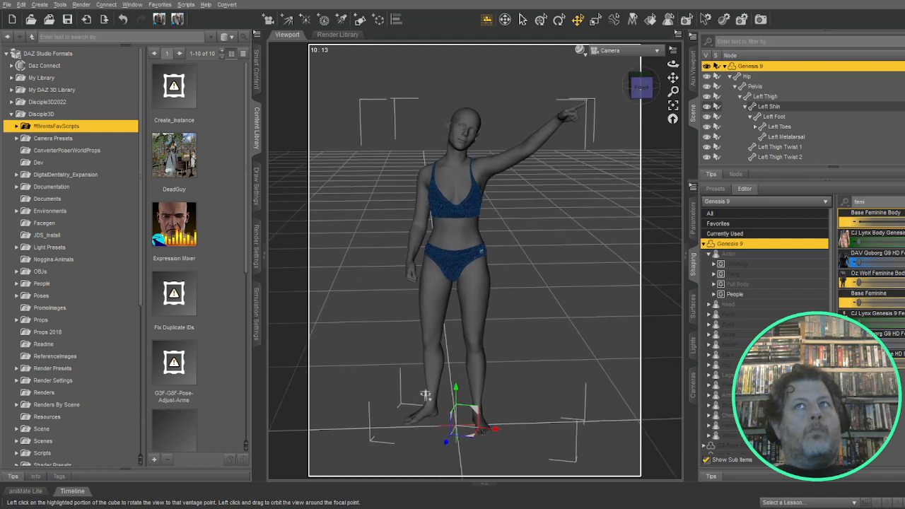
pyautogui.click(454, 229)
pyautogui.click(693, 221)
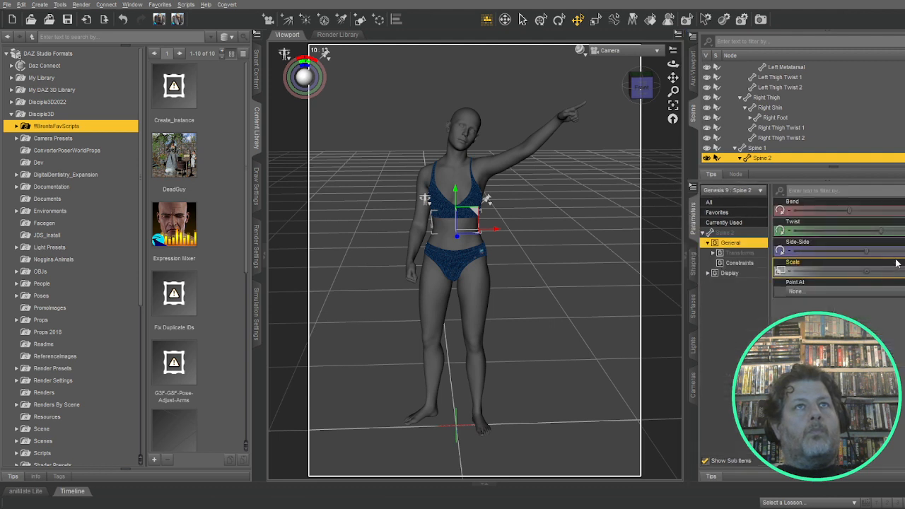
pyautogui.moveTo(882, 231); pyautogui.dragTo(848, 251)
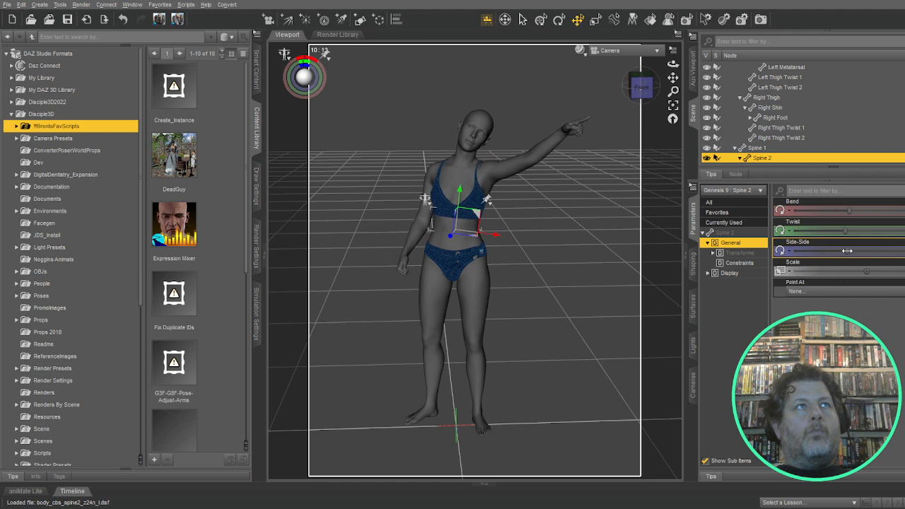
# Step: Counter the lean with Side-Side and Twist on Spine 3, and shift the right pectoral with its Side-Side rotation
pyautogui.scroll(-3, 776, 121)
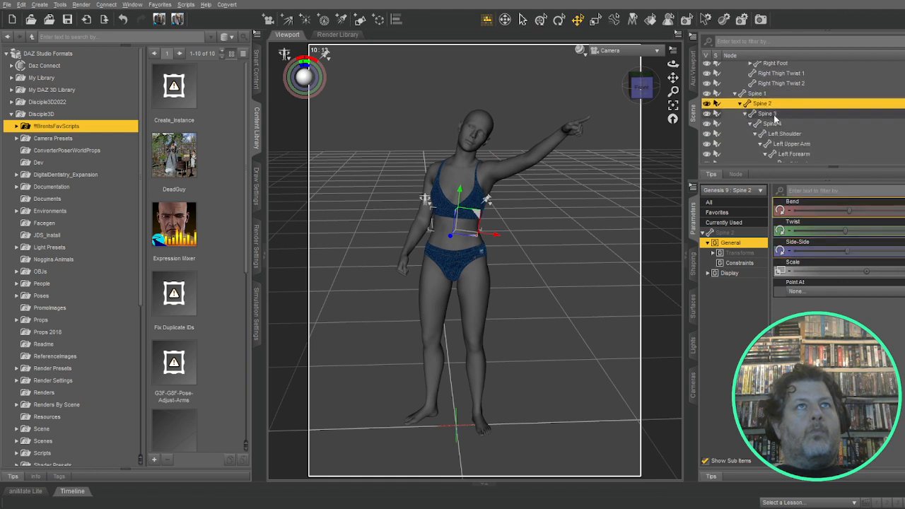
pyautogui.click(774, 115)
pyautogui.moveTo(870, 249); pyautogui.dragTo(846, 230)
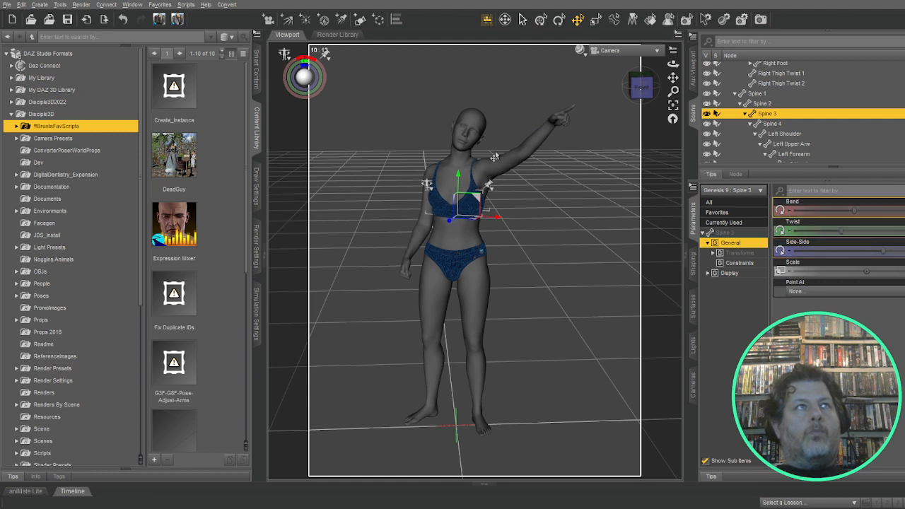
pyautogui.click(443, 199)
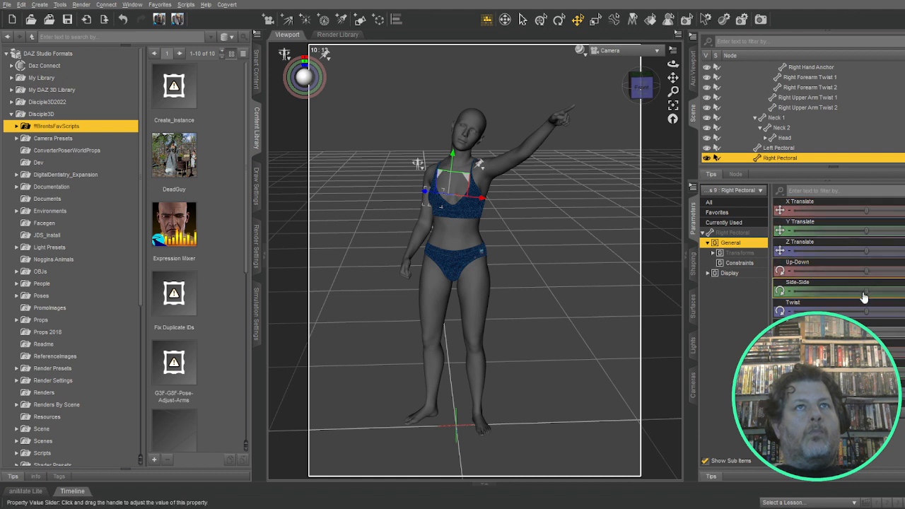
pyautogui.moveTo(841, 289); pyautogui.dragTo(846, 289)
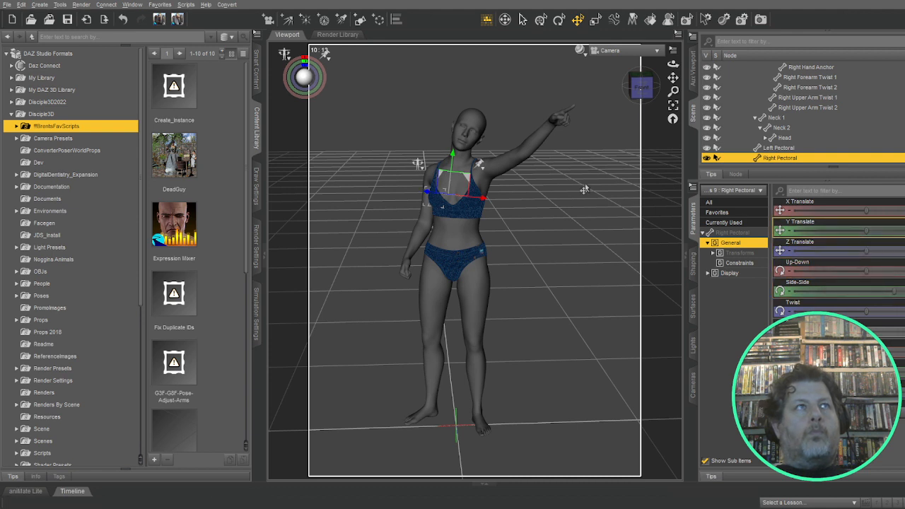
# Step: Adjust Front-Back, Twist and Bend of the left upper arm to refine the raised pointing arm
pyautogui.click(494, 171)
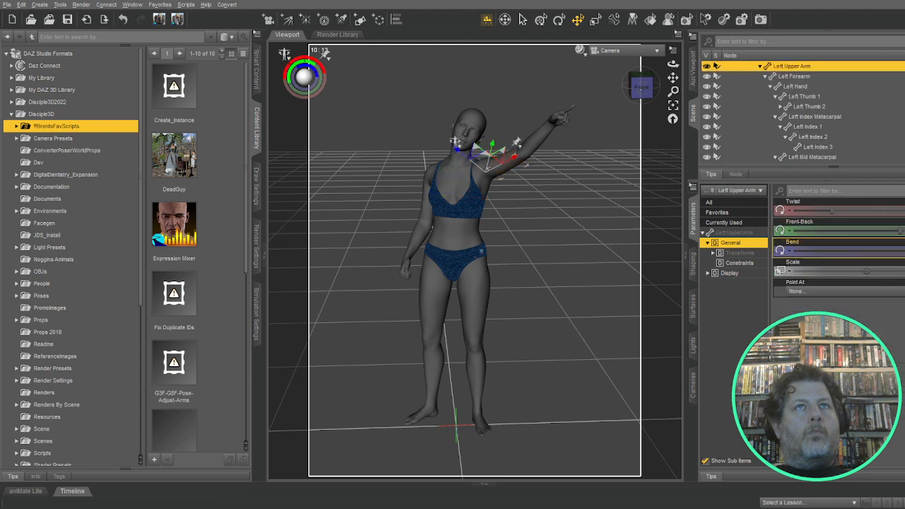
pyautogui.moveTo(893, 229); pyautogui.dragTo(884, 229)
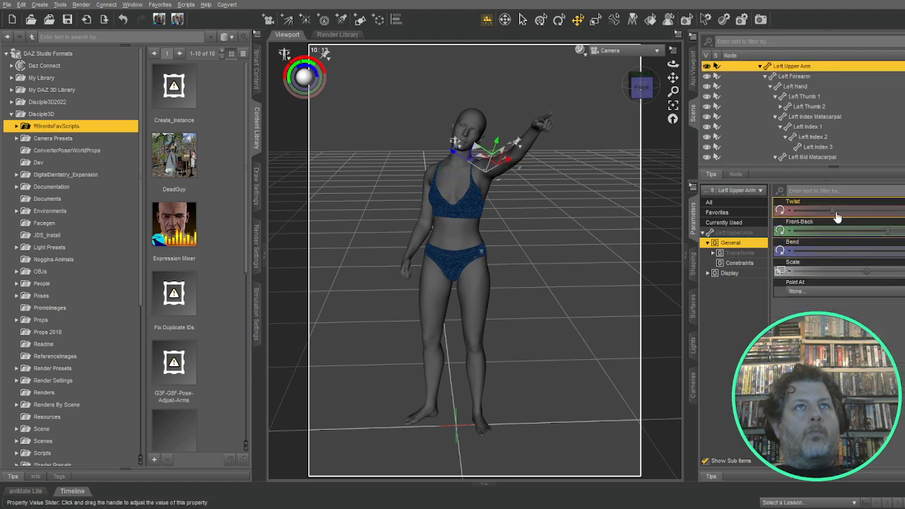
pyautogui.moveTo(838, 209); pyautogui.dragTo(827, 209)
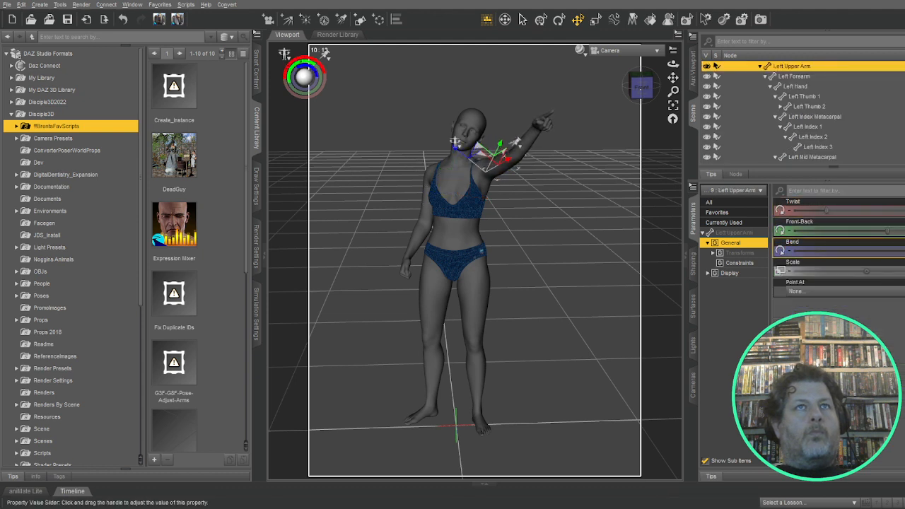
pyautogui.moveTo(899, 250); pyautogui.dragTo(892, 230)
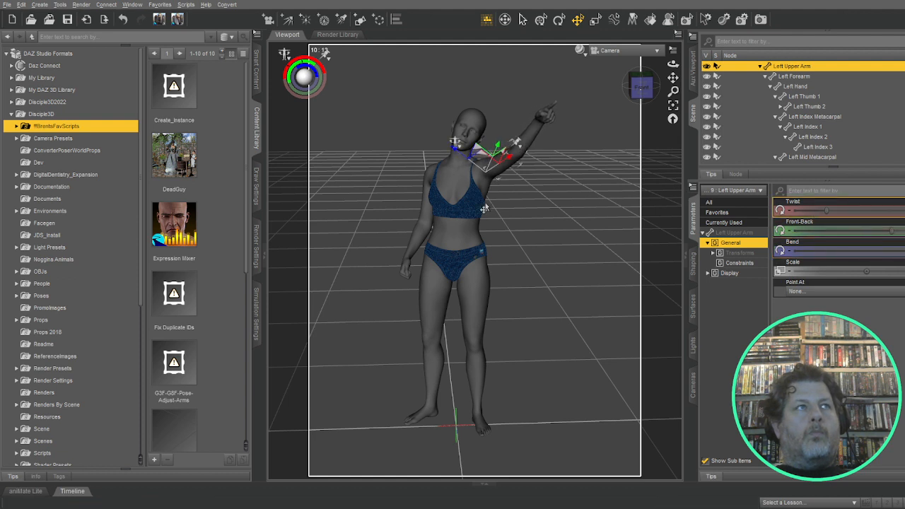
# Step: Select the right shoulder and fine-tune its Bend and Front-Back rotation
pyautogui.click(423, 194)
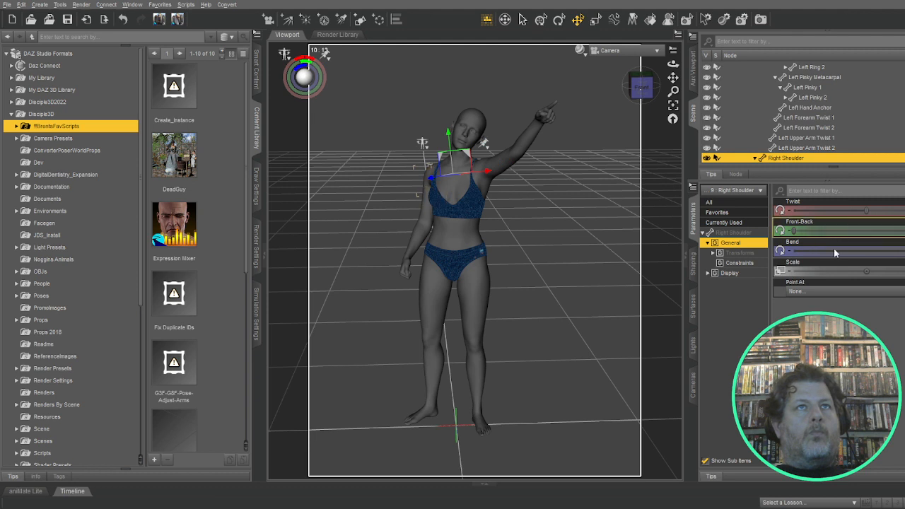
pyautogui.moveTo(899, 251); pyautogui.dragTo(904, 251)
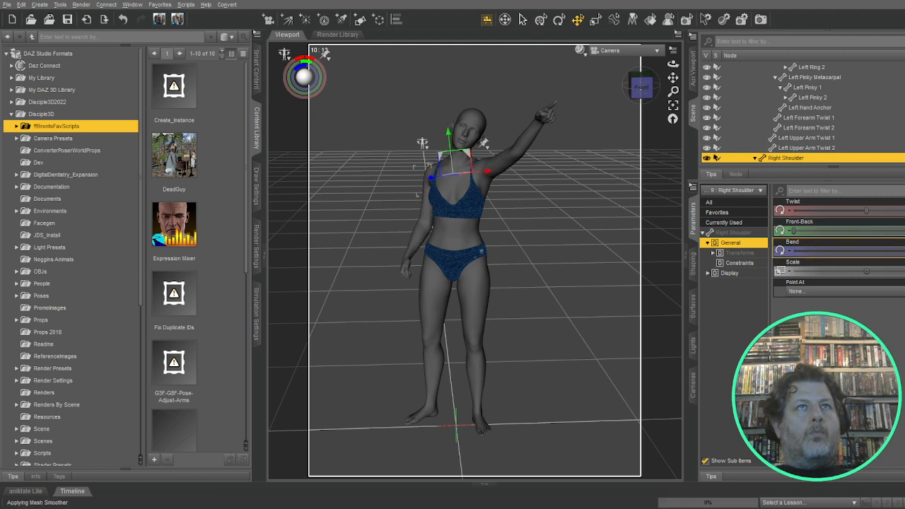
pyautogui.moveTo(795, 230)
pyautogui.mouseDown()
pyautogui.moveTo(819, 231)
pyautogui.moveTo(810, 230)
pyautogui.mouseUp()
# Step: Adjust Bend and Front-Back of the right upper arm so it hangs naturally beside the body
pyautogui.scroll(-2, 778, 142)
pyautogui.click(778, 141)
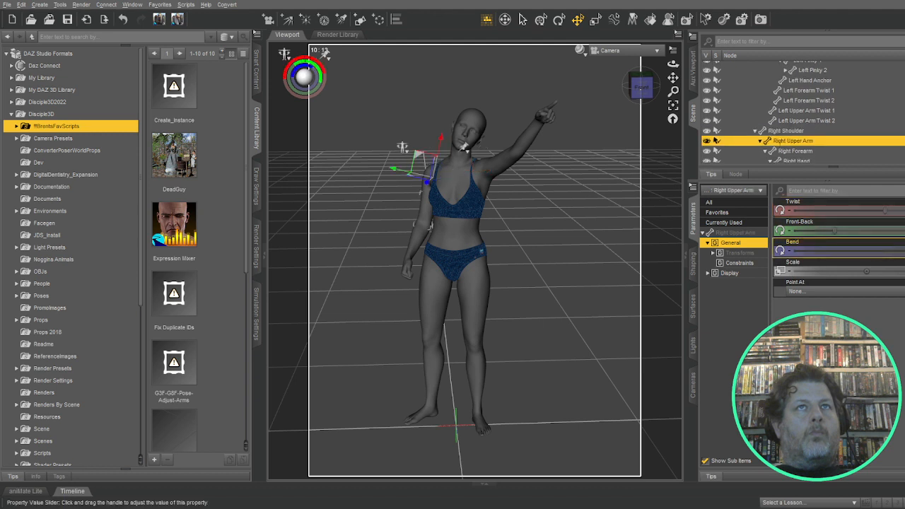
pyautogui.moveTo(894, 251); pyautogui.dragTo(904, 251)
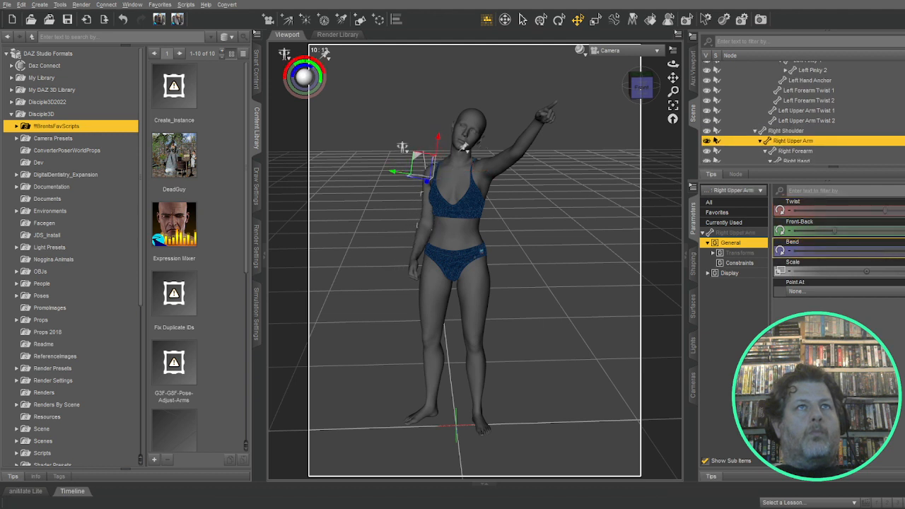
pyautogui.moveTo(836, 230); pyautogui.dragTo(825, 231)
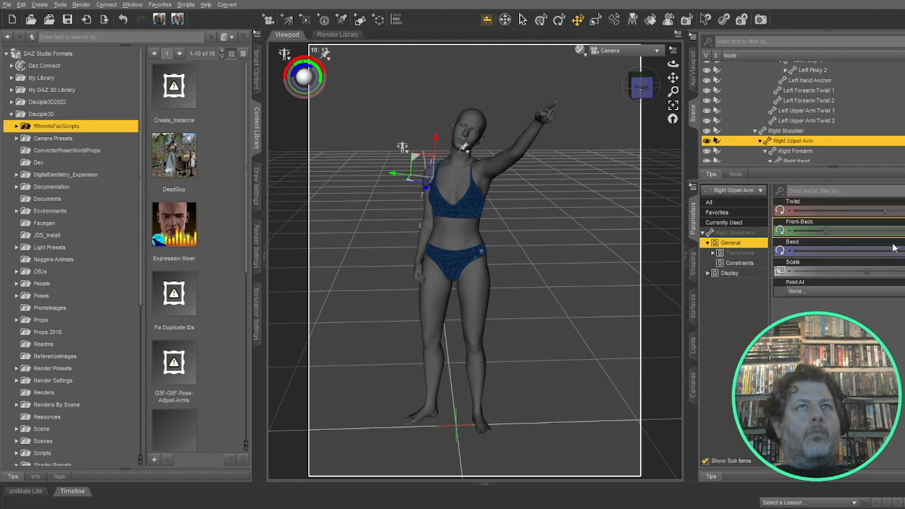
pyautogui.moveTo(894, 249); pyautogui.dragTo(904, 250)
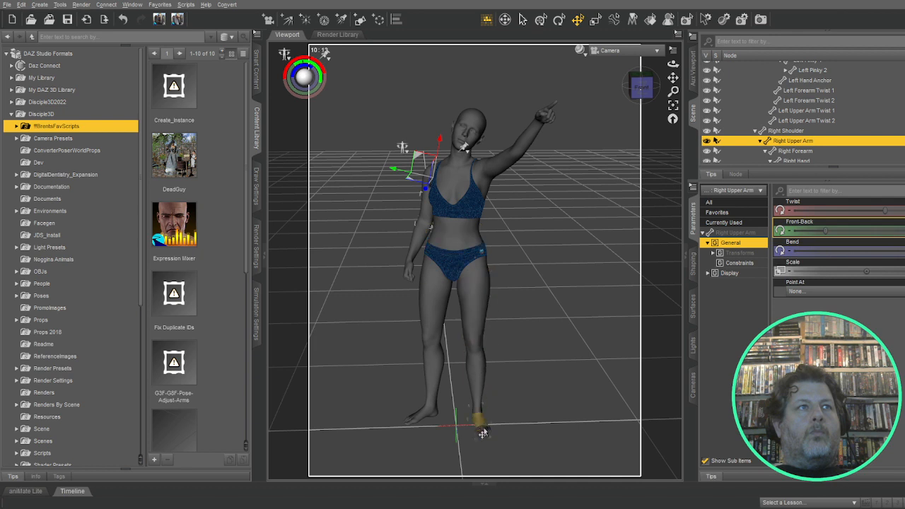
# Step: Collapse the figure's hierarchy, select the whole Genesis 9 figure and switch the viewport to Perspective View
pyautogui.click(482, 428)
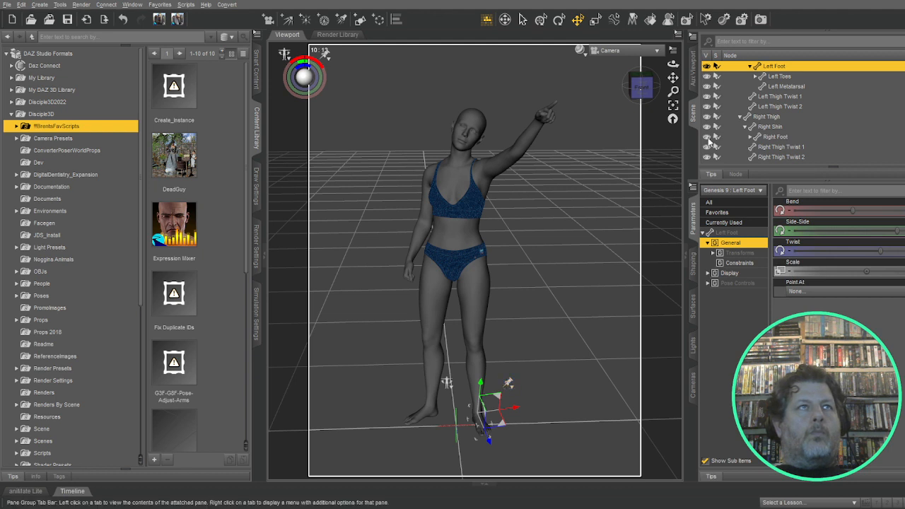
pyautogui.scroll(3, 720, 67)
pyautogui.click(724, 66)
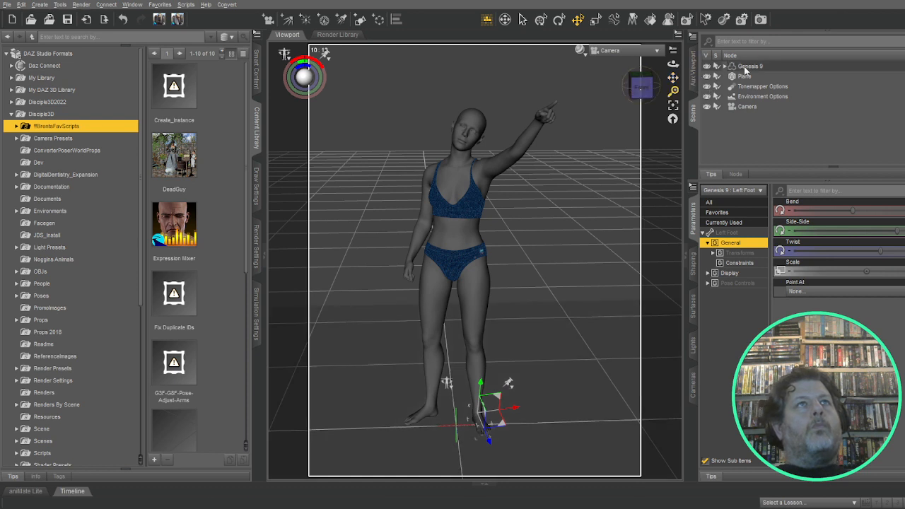
pyautogui.click(747, 67)
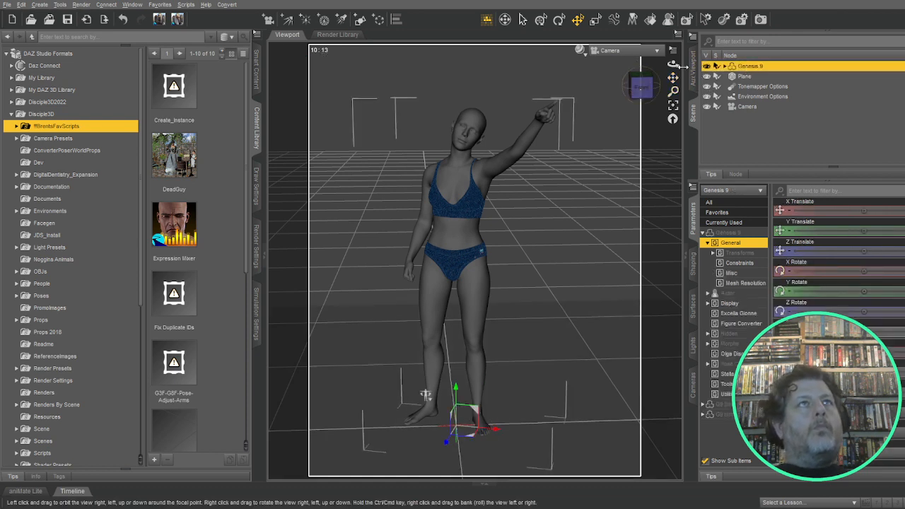
pyautogui.click(638, 53)
pyautogui.click(641, 66)
pyautogui.moveTo(645, 83); pyautogui.dragTo(658, 87)
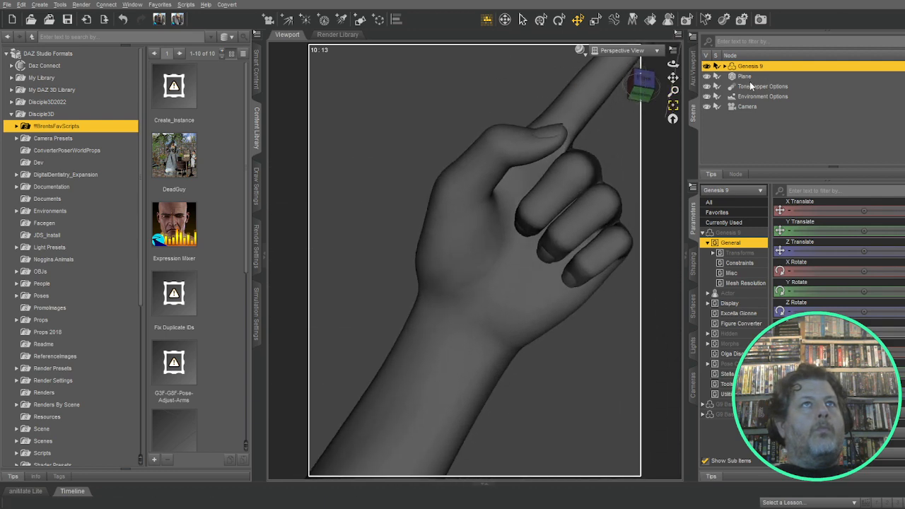
# Step: Frame the figure, select its hip and adjust Y Translate while checking the feet against the floor from below
pyautogui.click(674, 105)
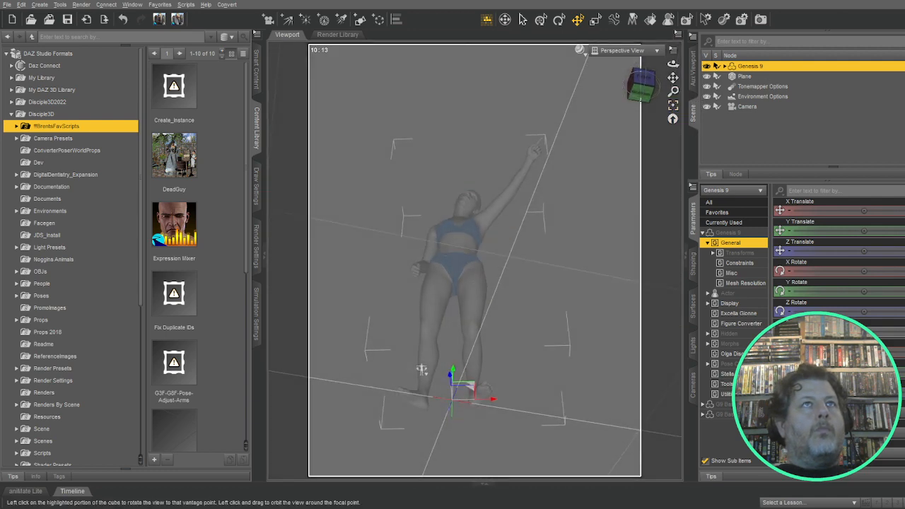
pyautogui.click(724, 66)
pyautogui.click(747, 76)
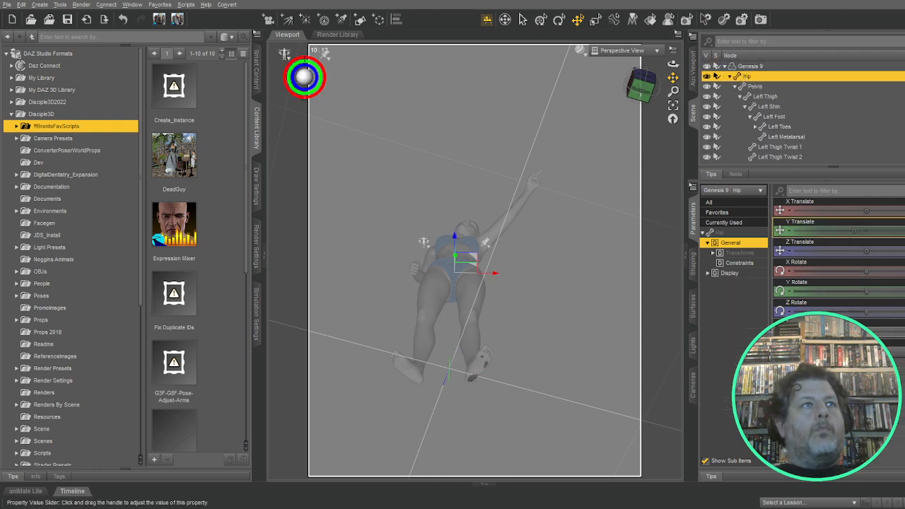
pyautogui.click(641, 83)
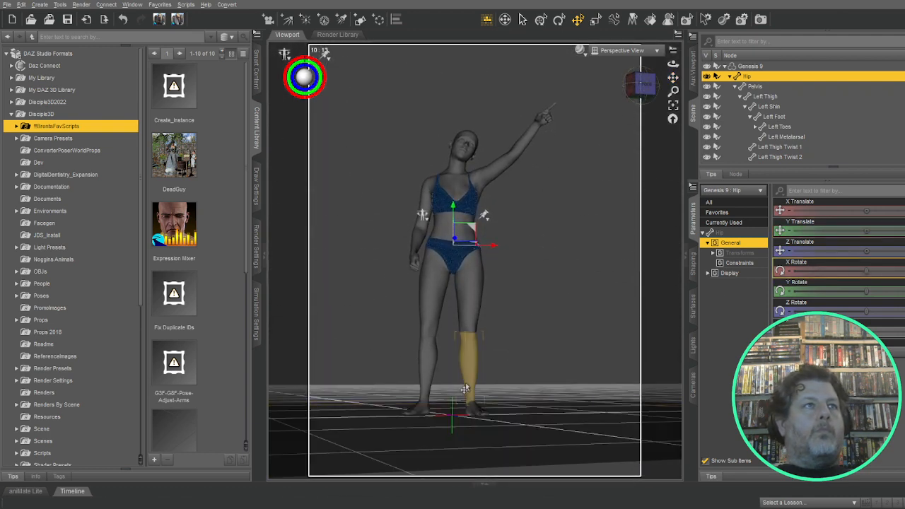
# Step: Compare both feet and move the right foot slightly along its vertical axis, checking its floor contact from below
pyautogui.click(422, 414)
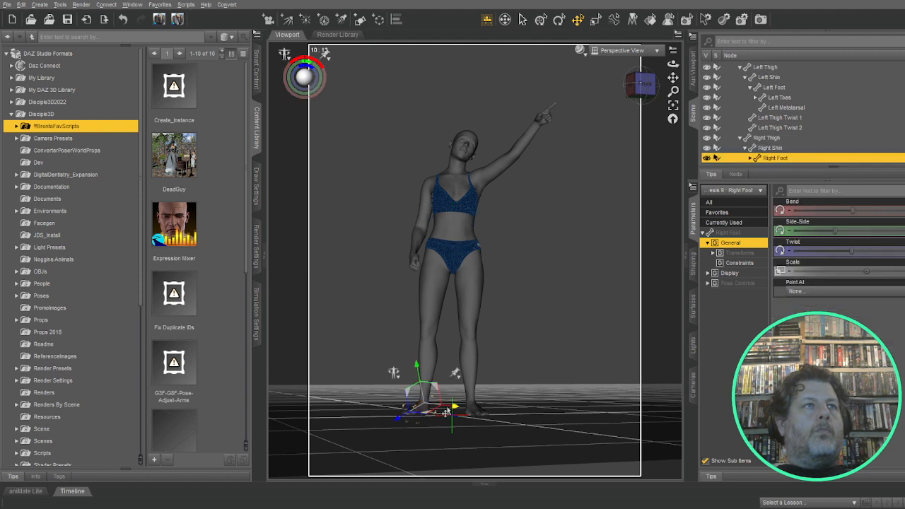
pyautogui.click(468, 412)
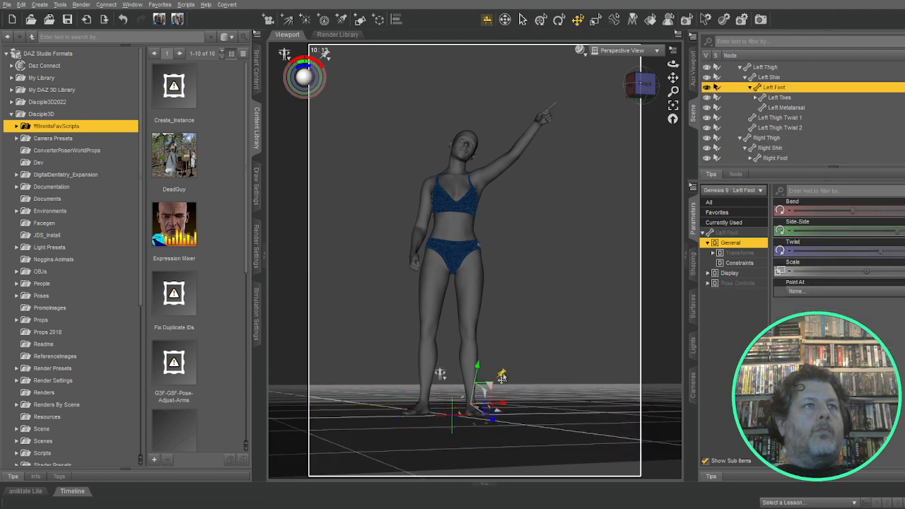
pyautogui.click(423, 416)
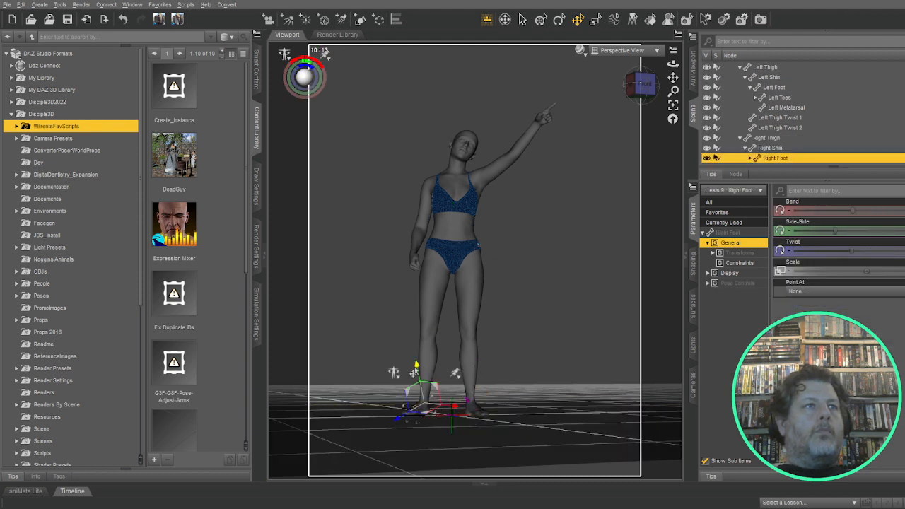
pyautogui.moveTo(416, 369); pyautogui.dragTo(418, 373)
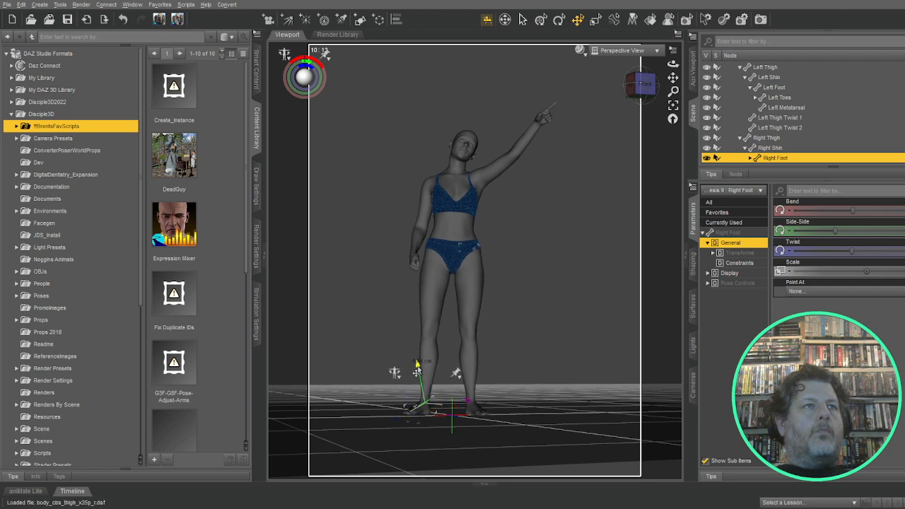
pyautogui.click(645, 93)
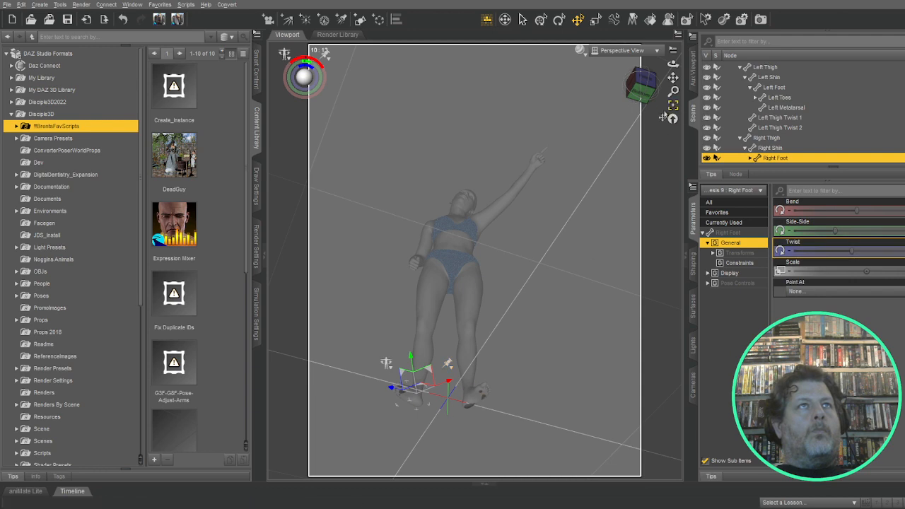
pyautogui.moveTo(647, 90)
pyautogui.mouseDown()
pyautogui.moveTo(647, 101)
pyautogui.moveTo(649, 91)
pyautogui.mouseUp()
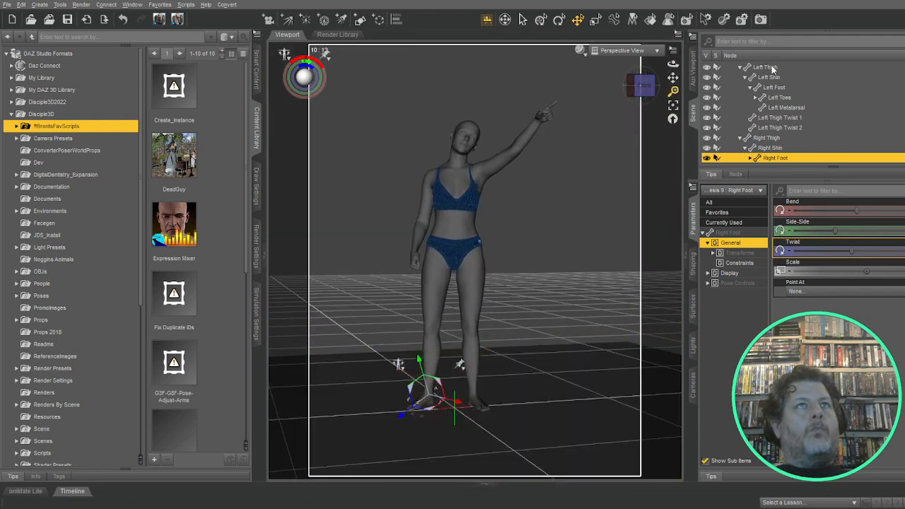
# Step: Hide the Plane, select the whole Genesis 9 figure and review the pose from the front
pyautogui.scroll(1, 774, 71)
pyautogui.click(724, 66)
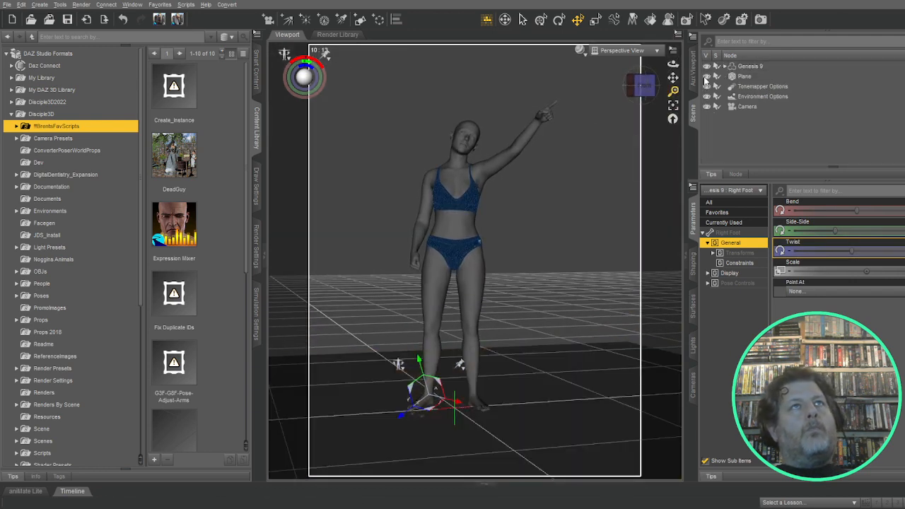
pyautogui.click(707, 76)
pyautogui.click(750, 66)
pyautogui.click(641, 86)
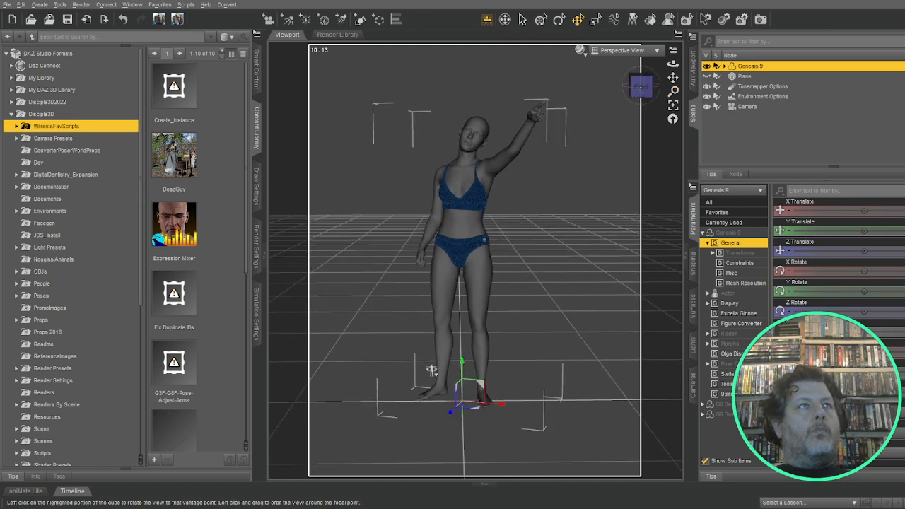
pyautogui.moveTo(672, 92)
pyautogui.mouseDown()
pyautogui.moveTo(673, 77)
pyautogui.moveTo(678, 86)
pyautogui.mouseUp()
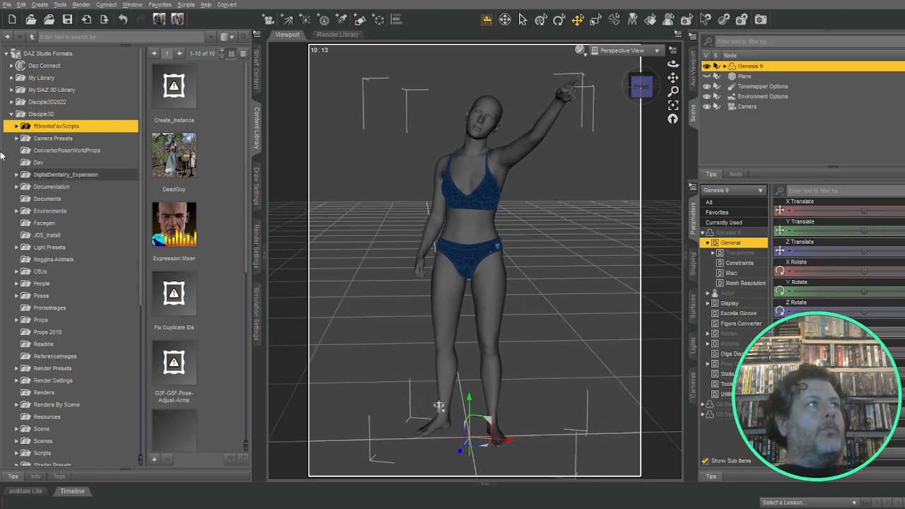
# Step: Collapse the Disciple3D folder in the content library and select the Fearful Poses folder
pyautogui.click(17, 115)
pyautogui.click(12, 114)
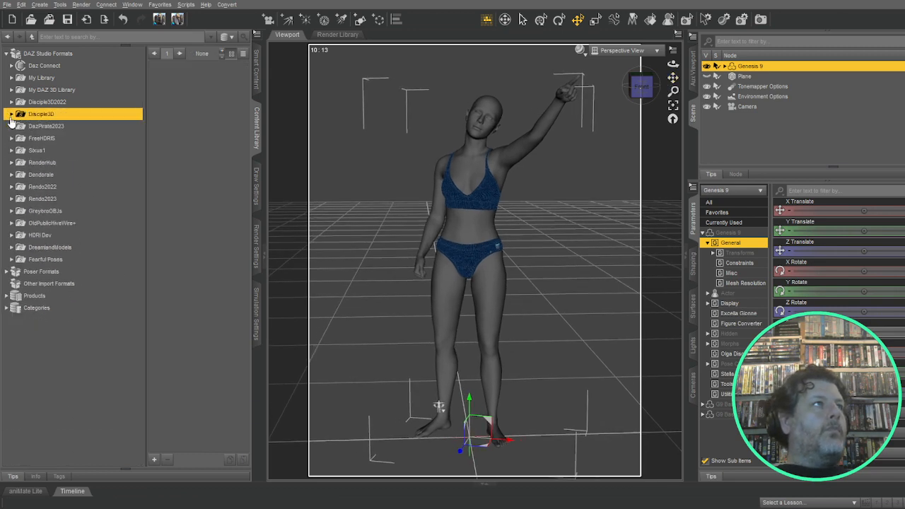
pyautogui.click(13, 261)
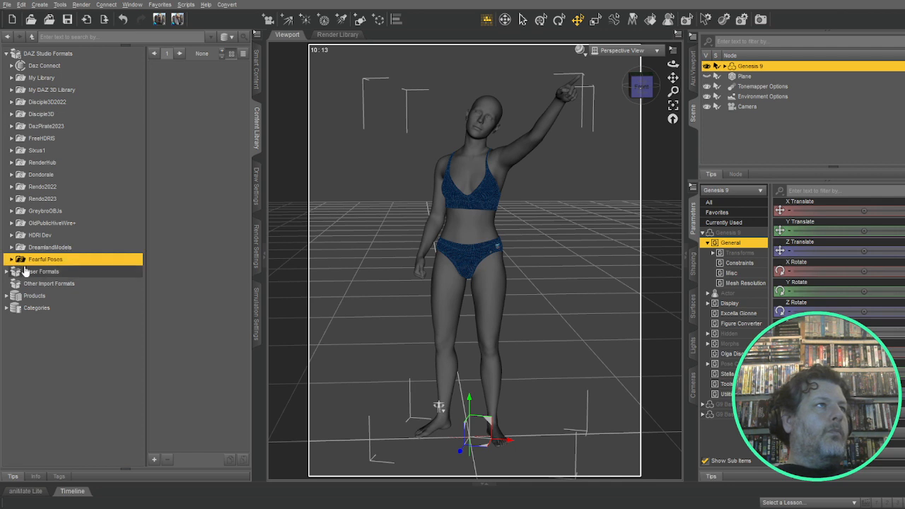
# Step: Open the Fearful Poses subfolder for Genesis 9 inside the Fearful Poses library's People folder
pyautogui.click(11, 259)
pyautogui.click(20, 284)
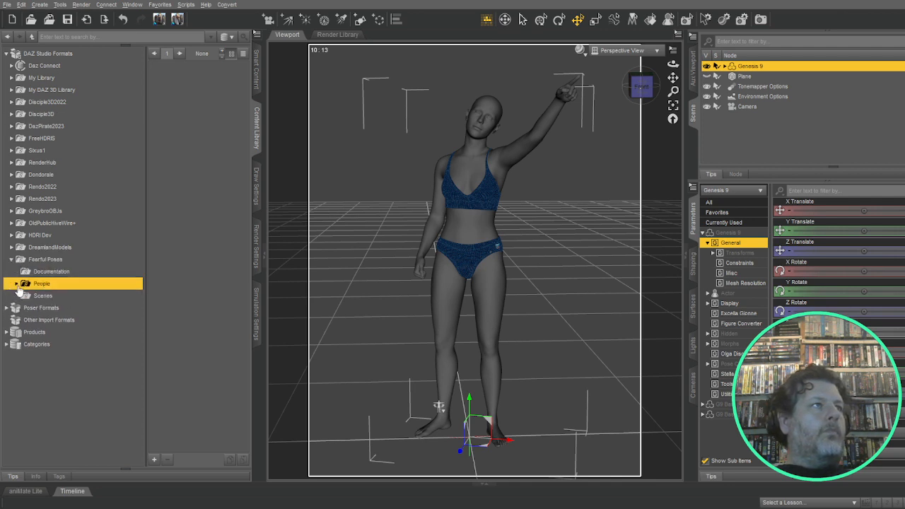
pyautogui.click(16, 284)
pyautogui.click(42, 309)
pyautogui.click(21, 308)
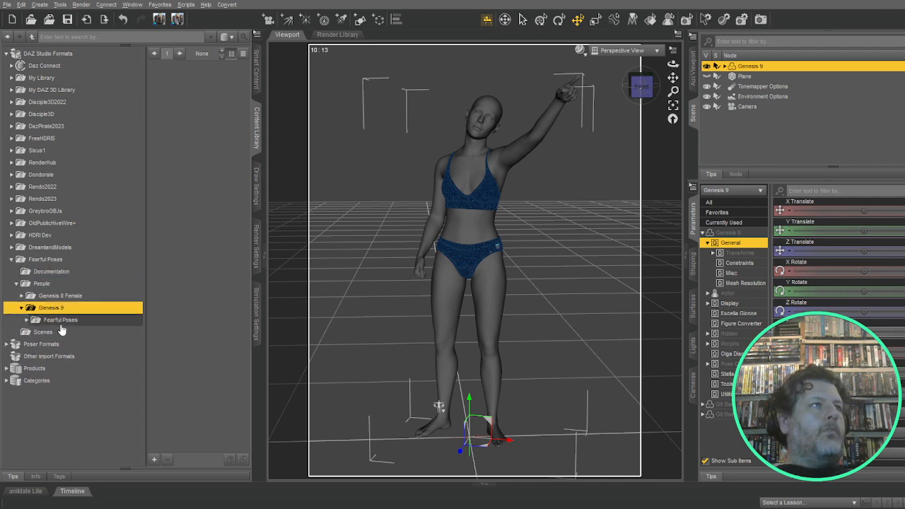
pyautogui.click(51, 320)
pyautogui.click(26, 320)
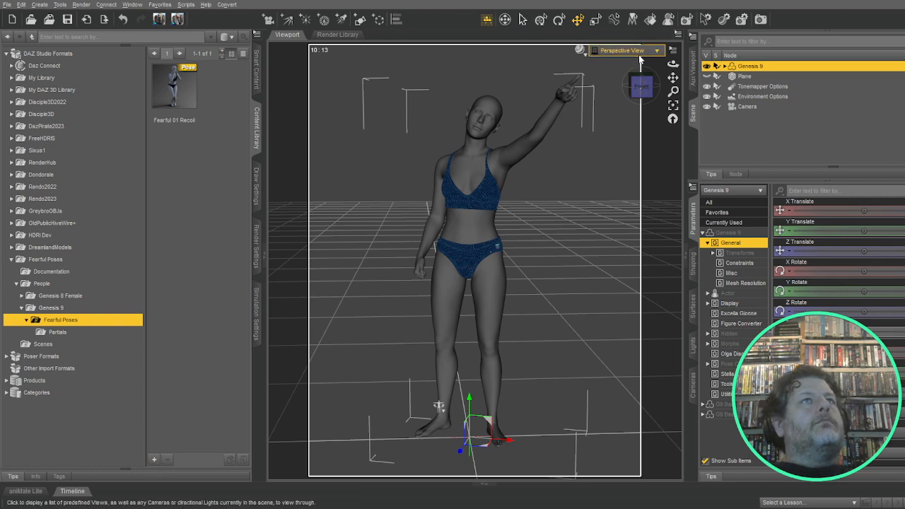
# Step: View the figure through the scene Camera, framed closer, and twist the head slightly further in its existing direction
pyautogui.click(633, 139)
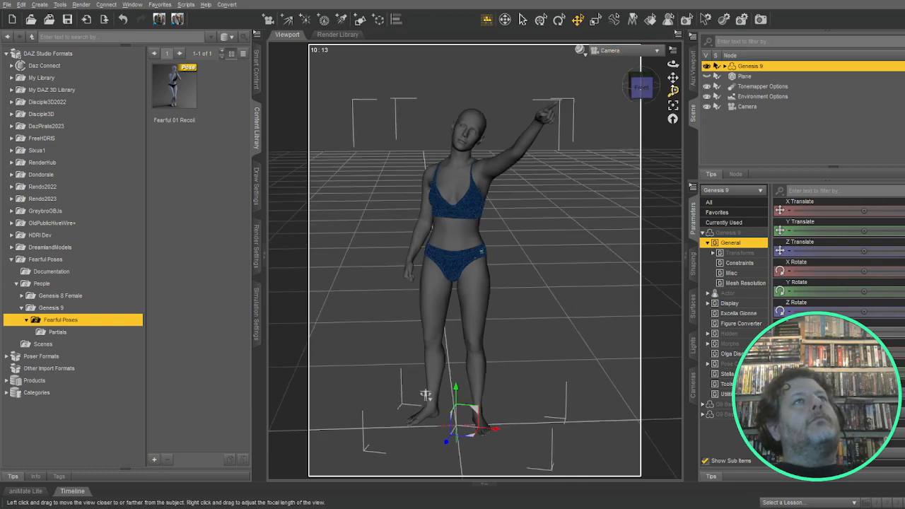
pyautogui.moveTo(673, 91)
pyautogui.mouseDown()
pyautogui.moveTo(674, 71)
pyautogui.moveTo(675, 79)
pyautogui.mouseUp()
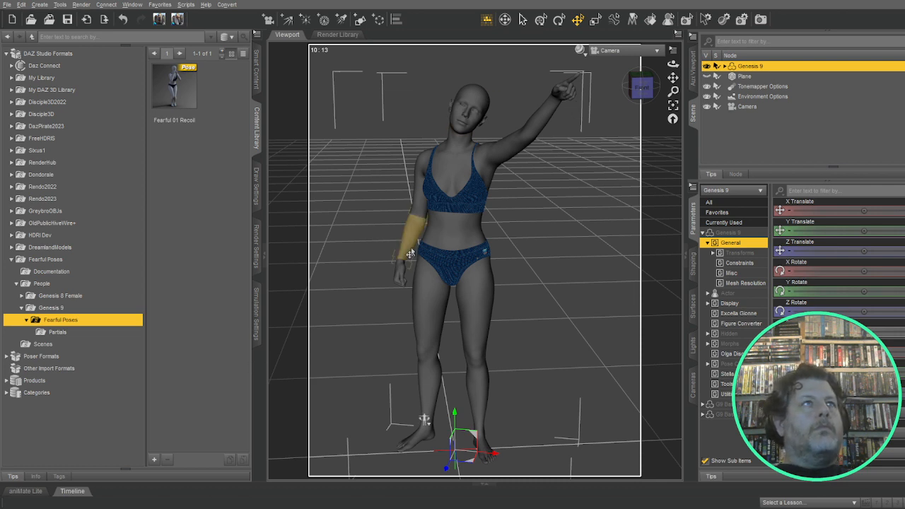
pyautogui.click(475, 103)
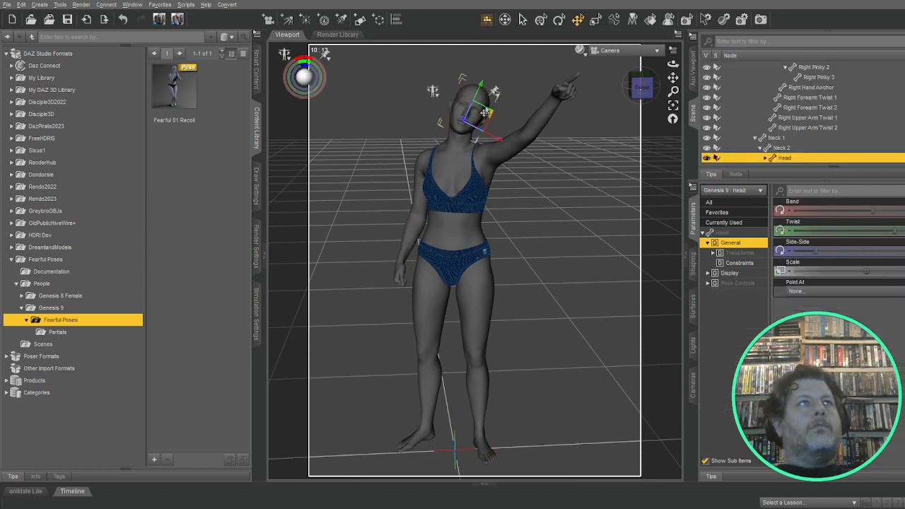
pyautogui.moveTo(898, 231); pyautogui.dragTo(904, 232)
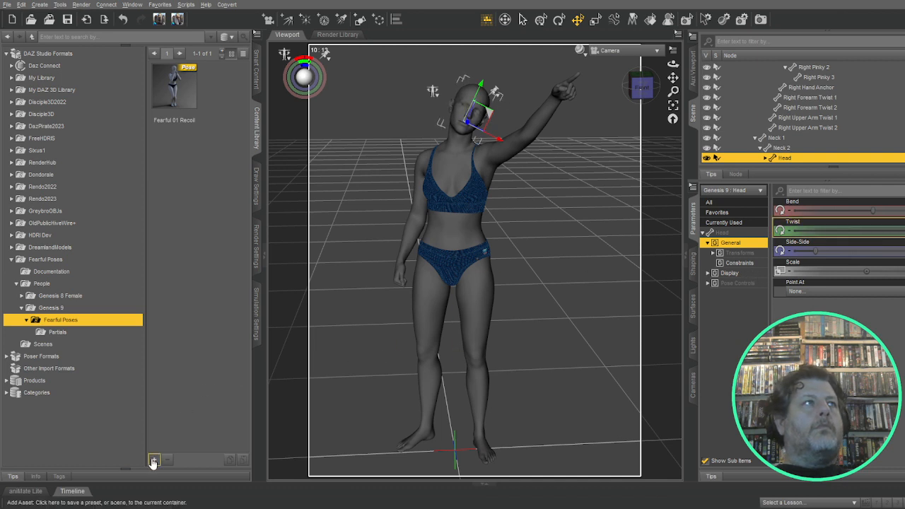
# Step: Select the whole Genesis 9 figure, save its pose as the preset Fearful 02 Lookit and select that preset in the library
pyautogui.scroll(2, 826, 104)
pyautogui.scroll(15, 826, 103)
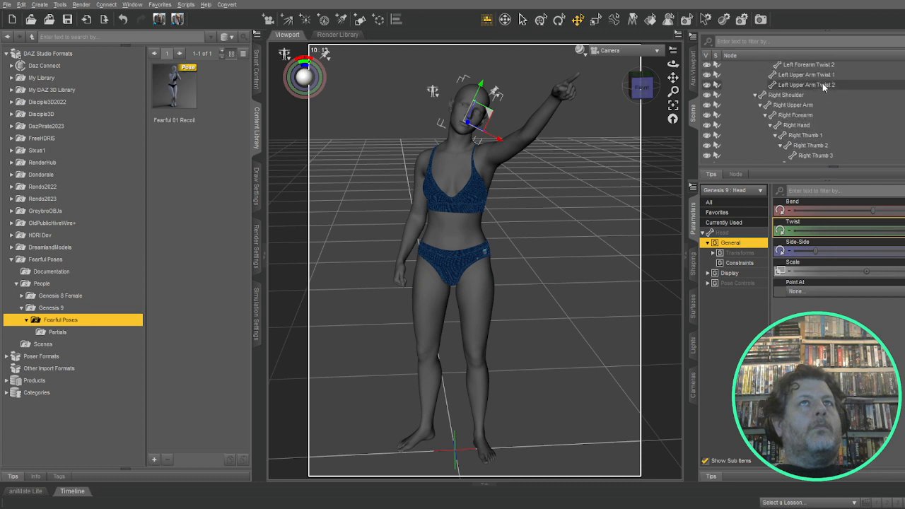
pyautogui.click(740, 66)
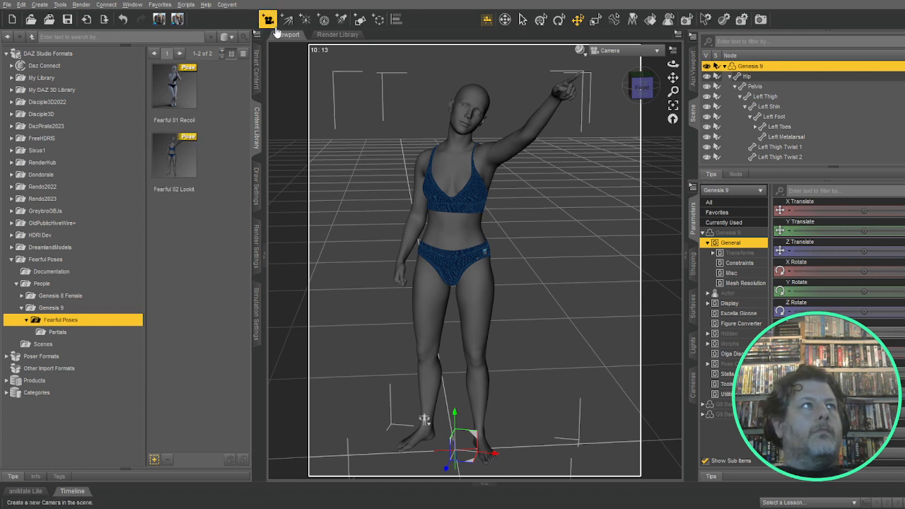
pyautogui.click(174, 157)
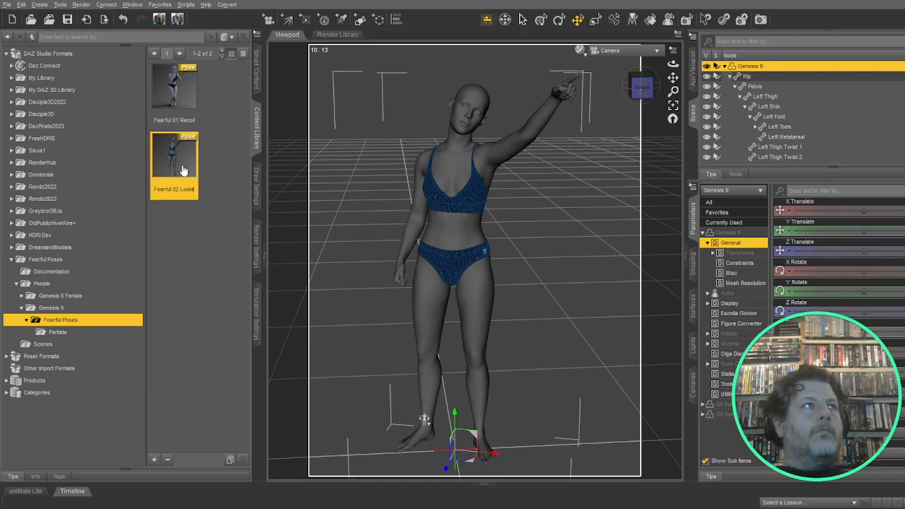
pyautogui.click(177, 20)
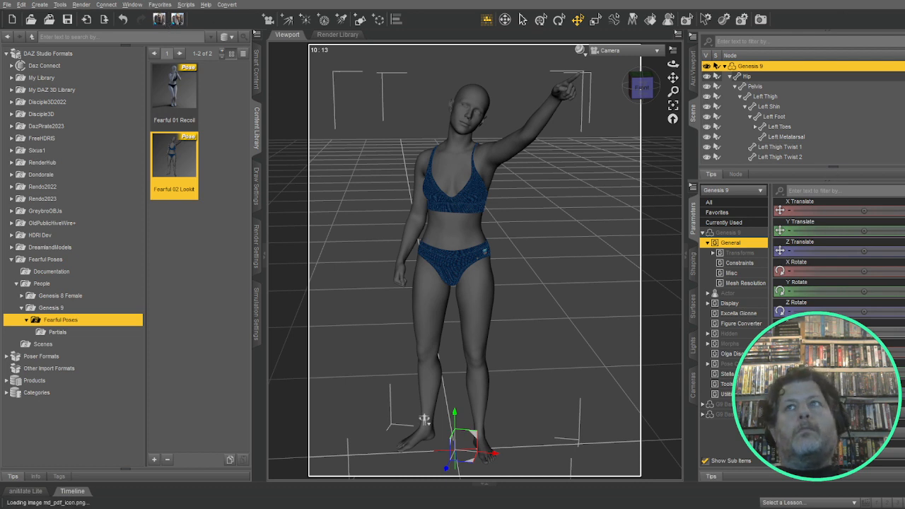